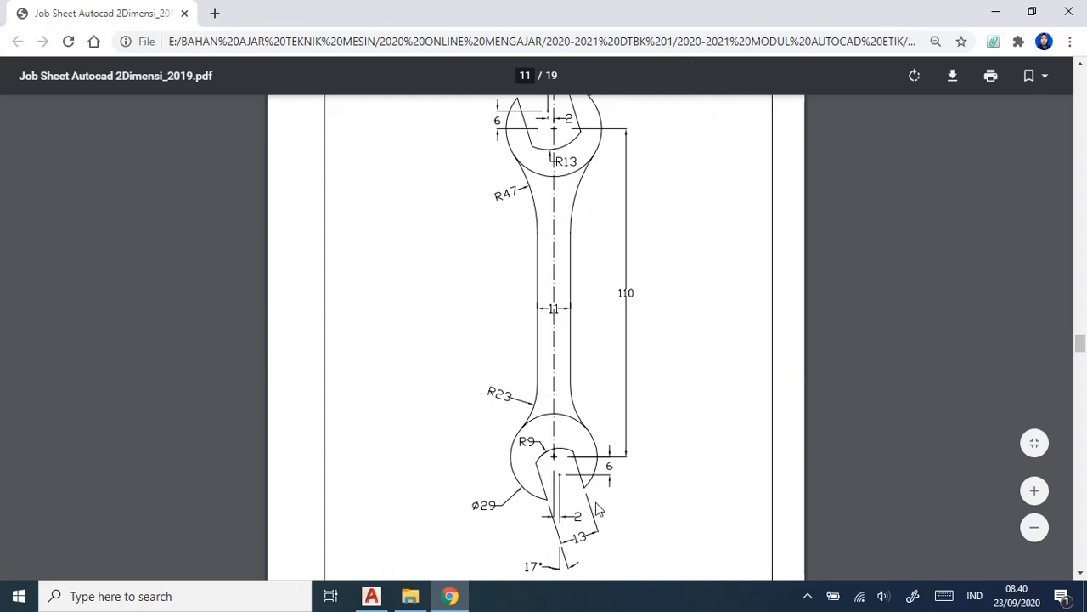
# Examine the double-ended wrench drawing and its dimensions on page 11 of the job sheet.
pyautogui.scroll(1, 648, 359)
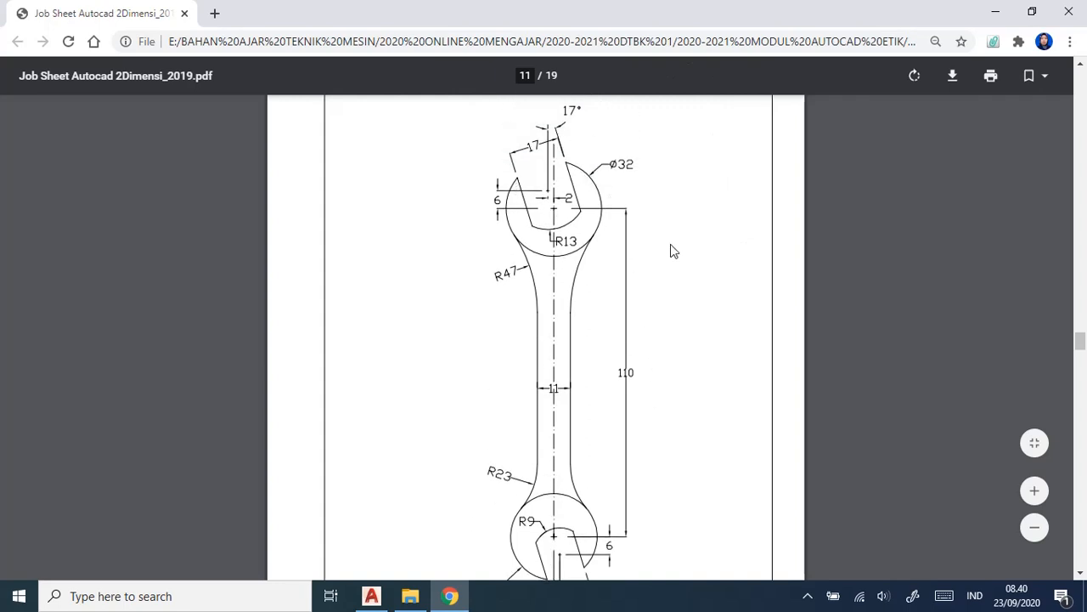
pyautogui.scroll(-1, 671, 251)
pyautogui.scroll(1, 671, 250)
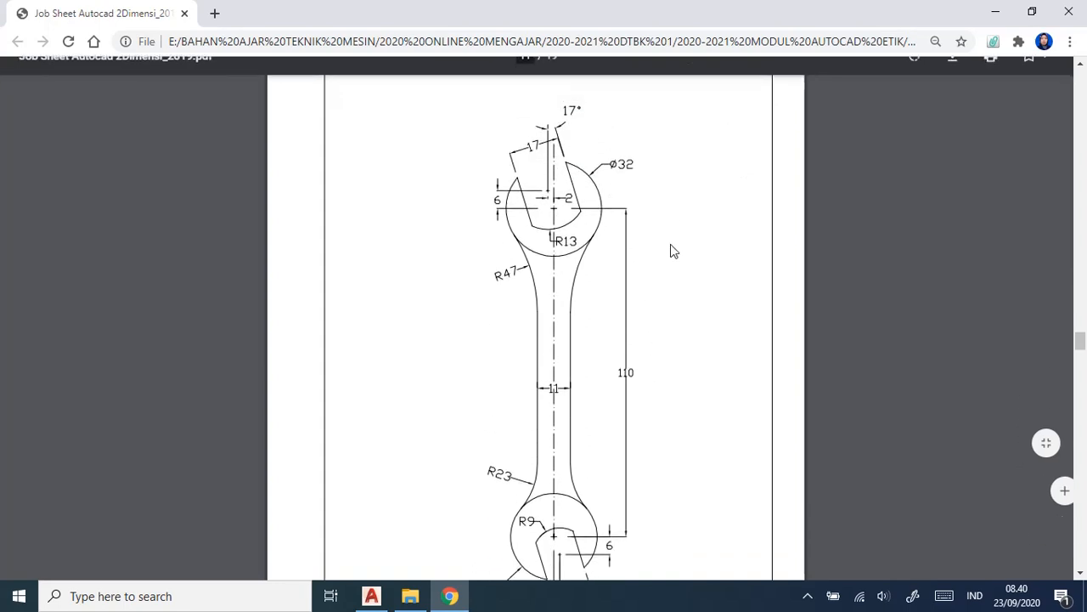
pyautogui.scroll(-1, 671, 250)
pyautogui.keyDown('ctrl'); pyautogui.scroll(-2, 671, 253); pyautogui.keyUp('ctrl')
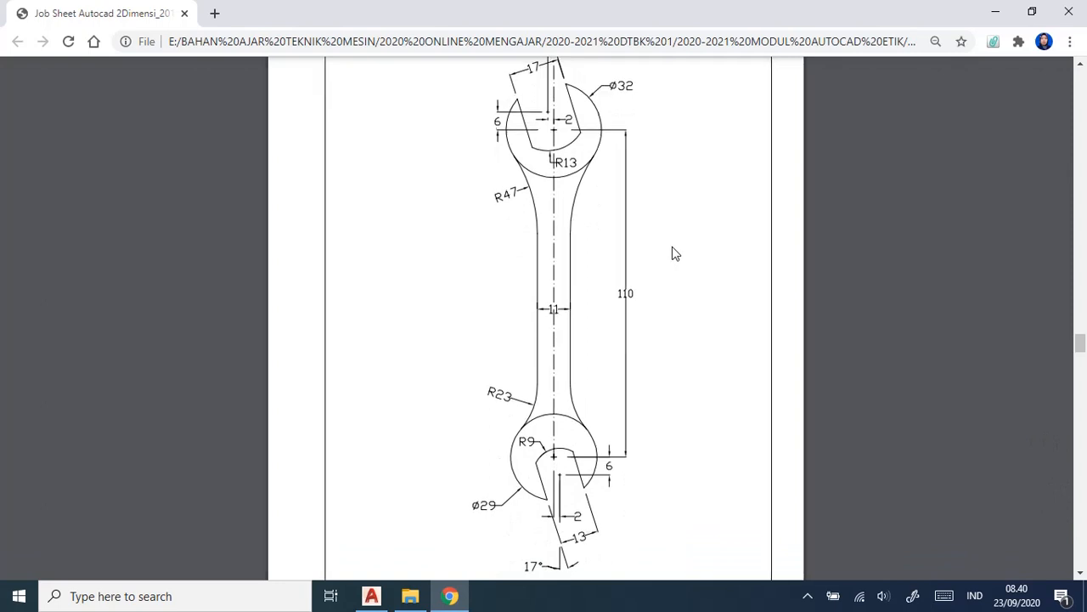
pyautogui.keyDown('ctrl'); pyautogui.scroll(1, 672, 253); pyautogui.keyUp('ctrl')
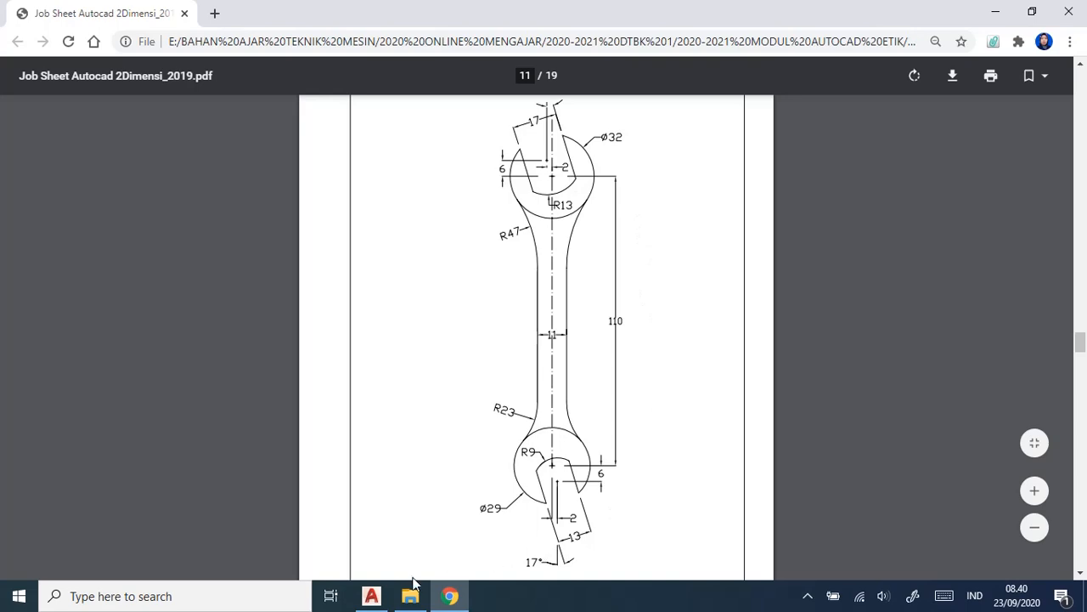
# Switch to AutoCAD and confirm the drawing units as decimal lengths in millimetres with length and angle precision 0.
pyautogui.moveTo(383, 602)
pyautogui.click(420, 526)
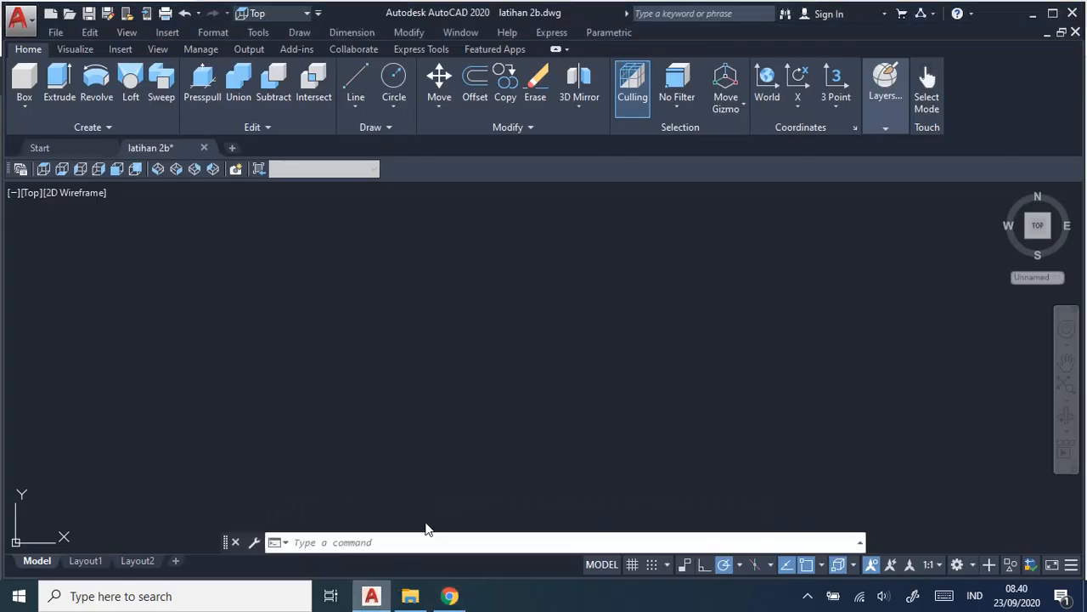
pyautogui.click(213, 33)
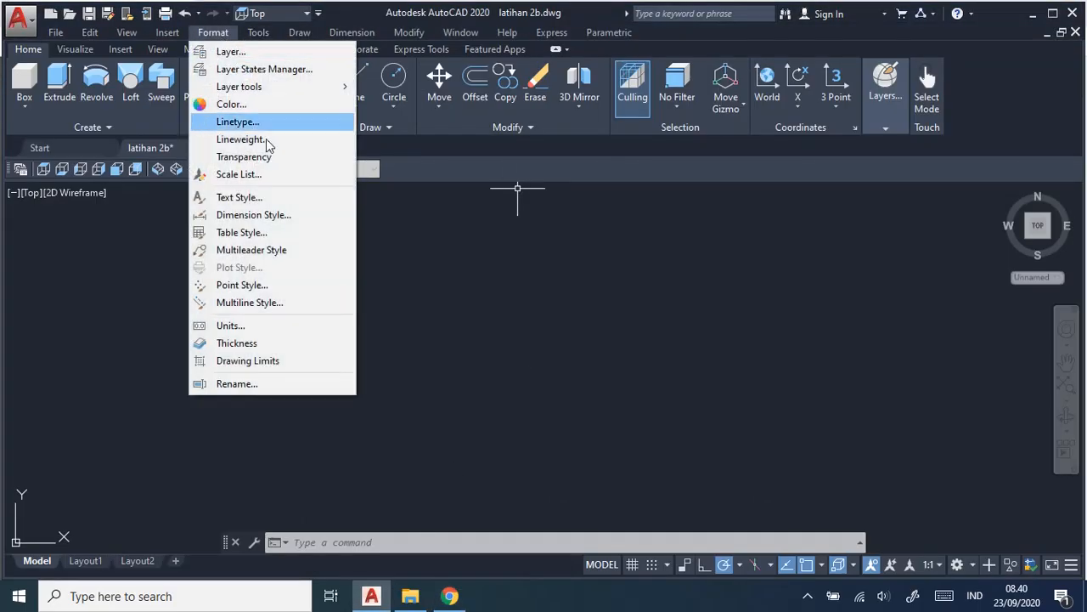
pyautogui.click(272, 330)
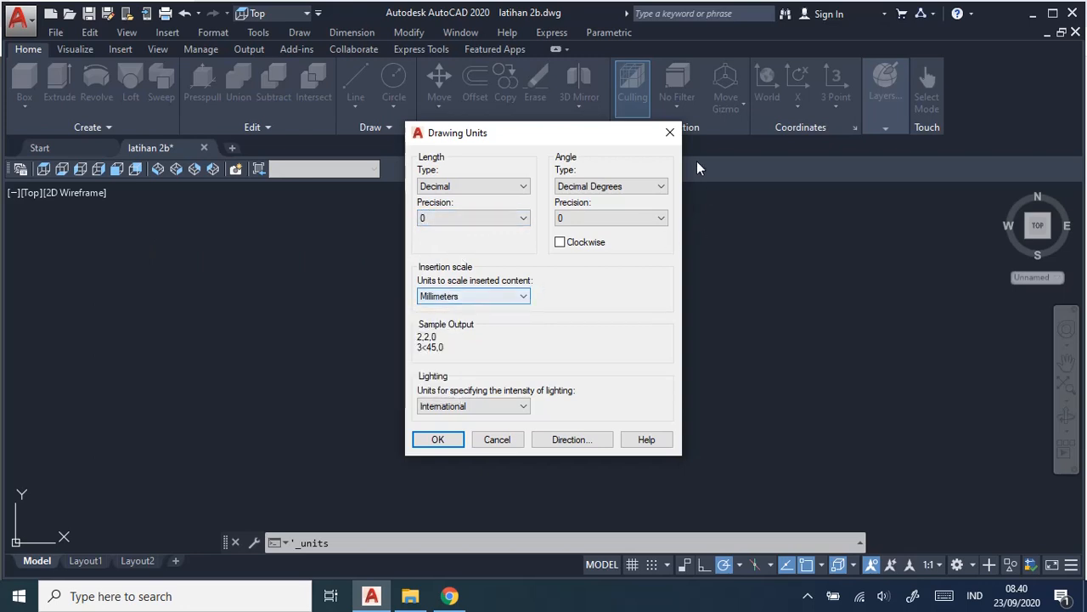
pyautogui.click(437, 439)
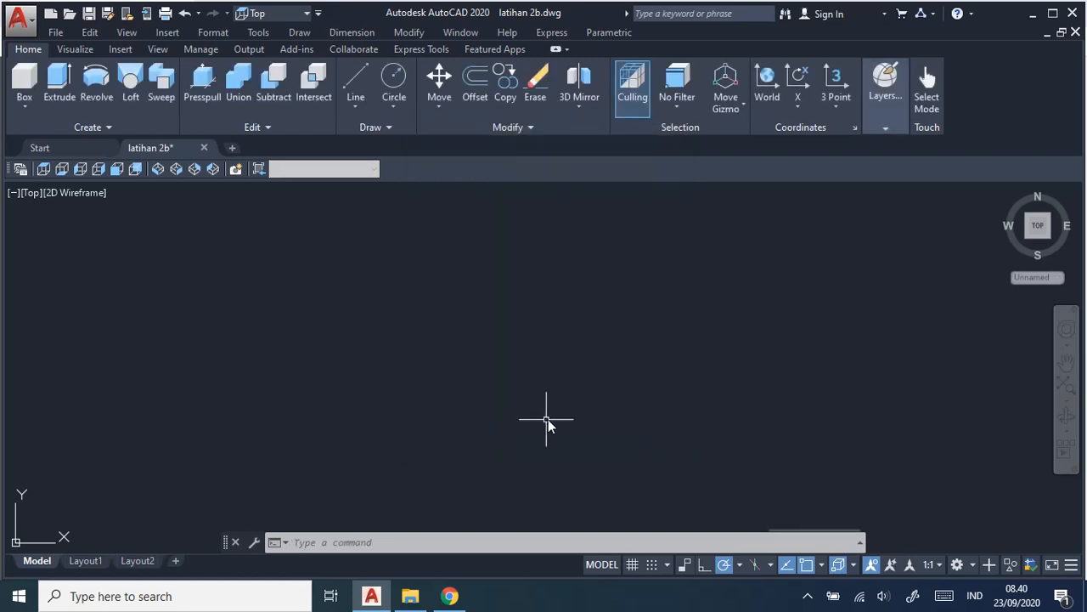
pyautogui.click(299, 33)
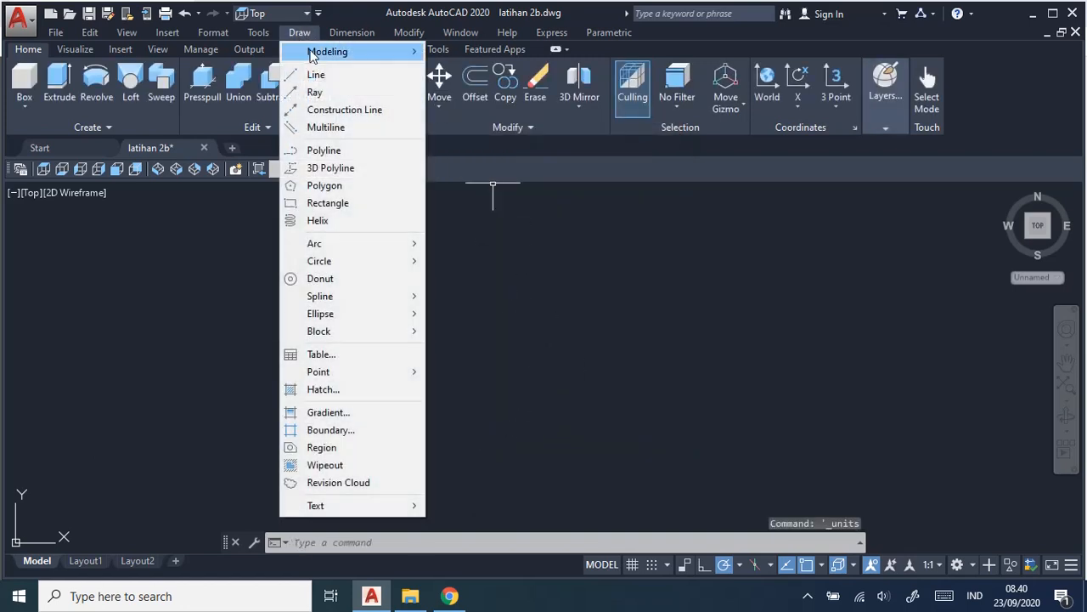
pyautogui.moveTo(323, 261)
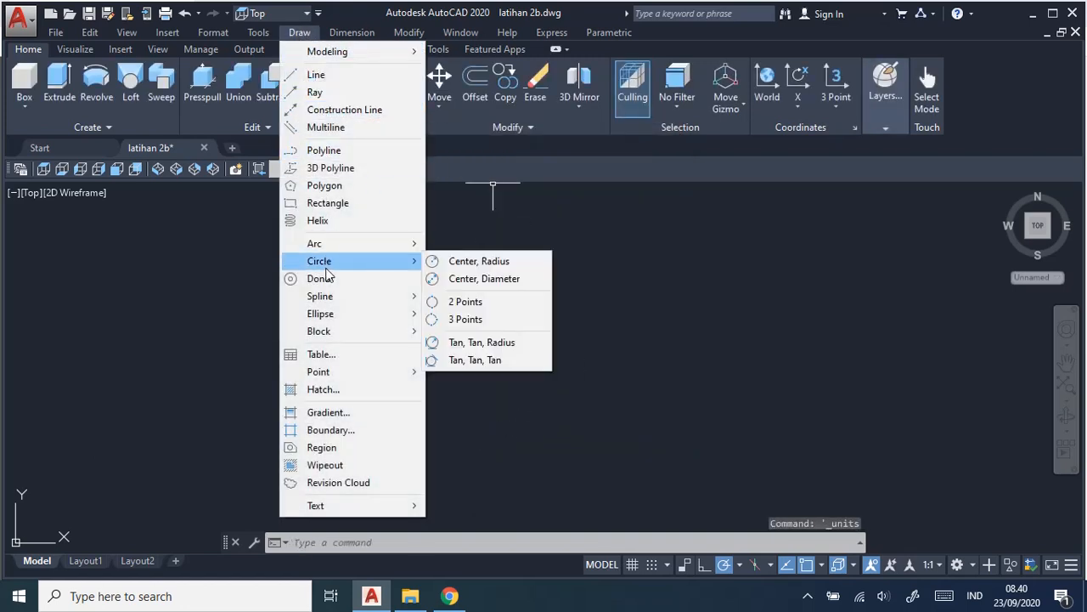
pyautogui.click(499, 265)
pyautogui.hotkey('alt', 'Tab')
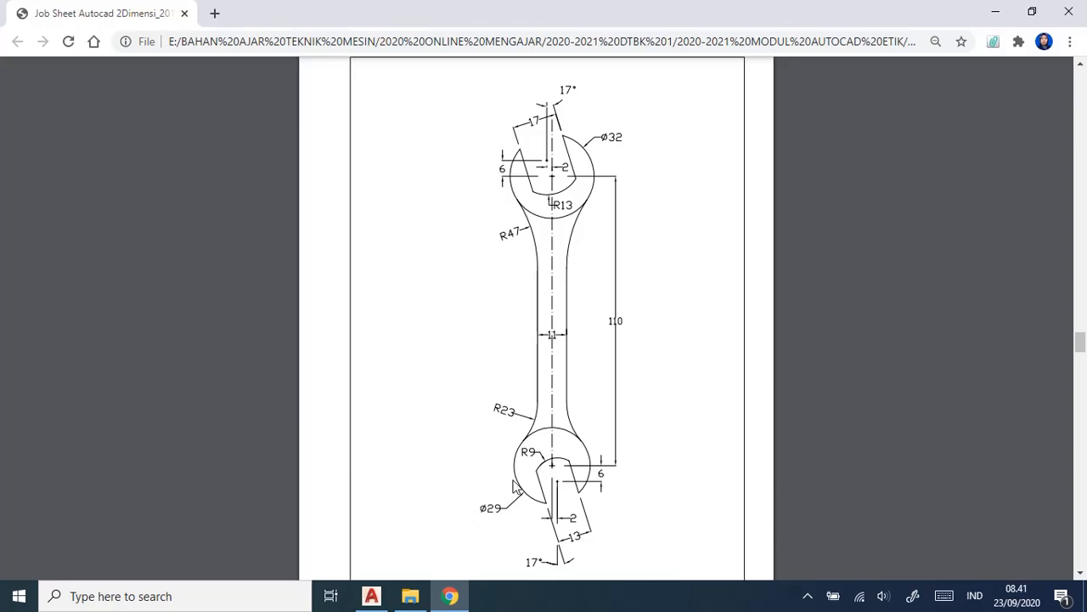
pyautogui.hotkey('alt', 'Tab')
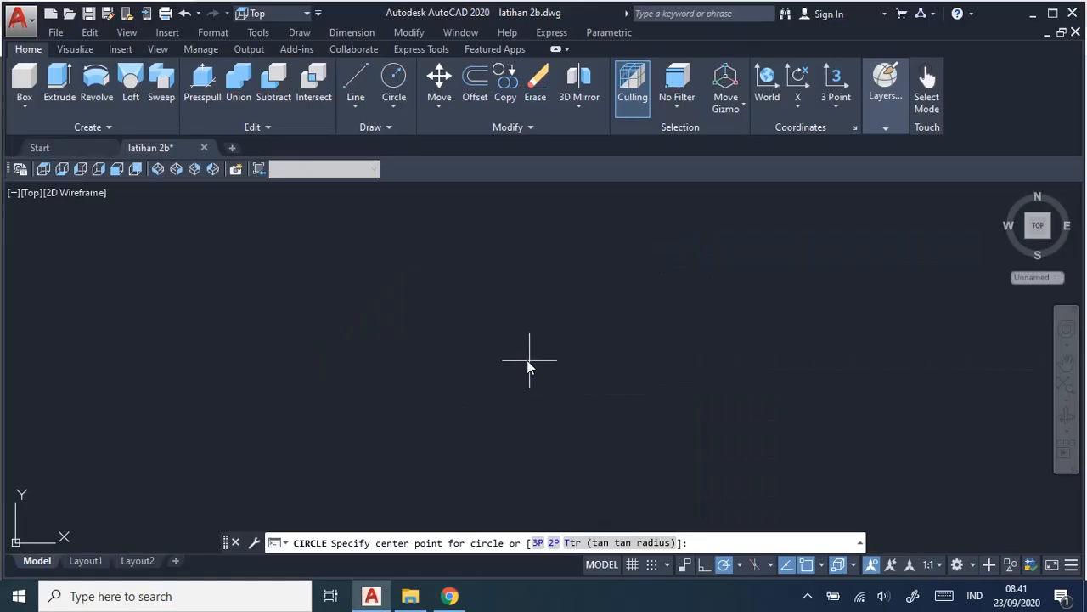
# Draw a circle of diameter 29 by centre and diameter in the empty drawing area for the wrench's lower head.
pyautogui.click(315, 32)
pyautogui.moveTo(350, 257)
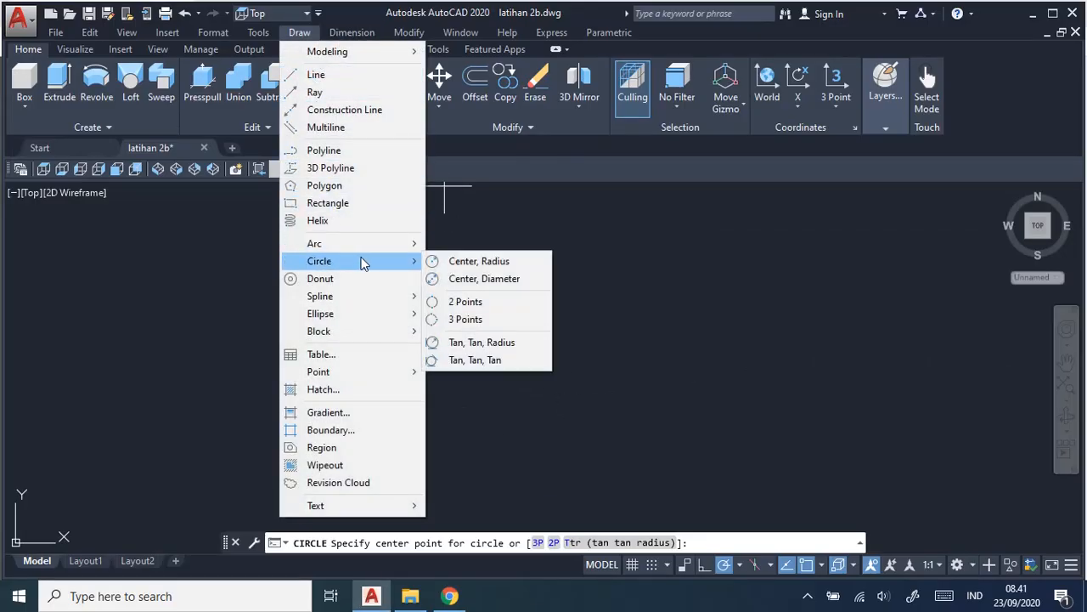
pyautogui.click(497, 281)
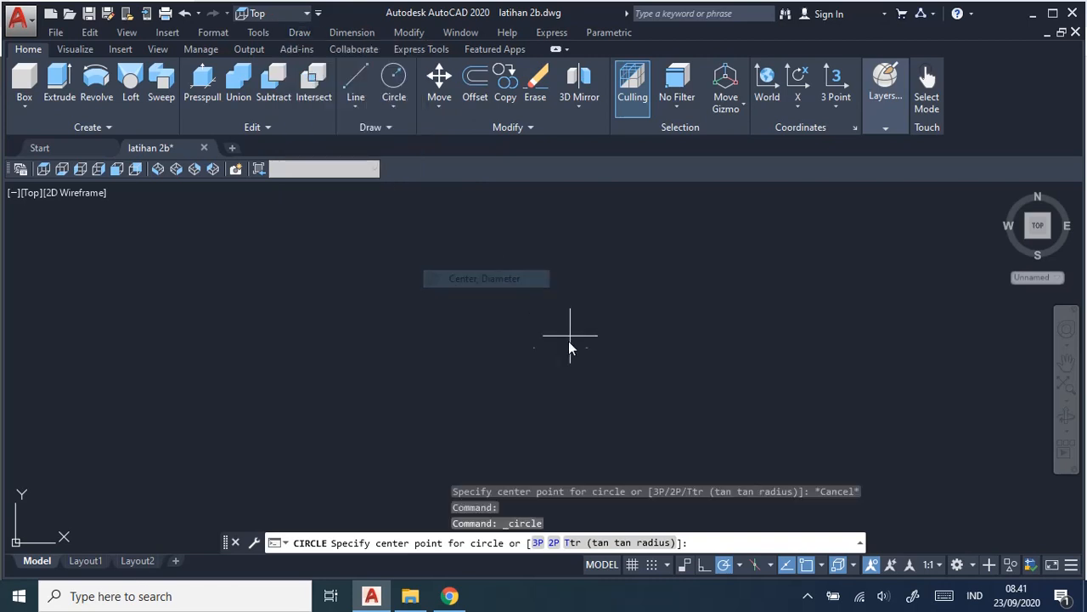
pyautogui.click(499, 359)
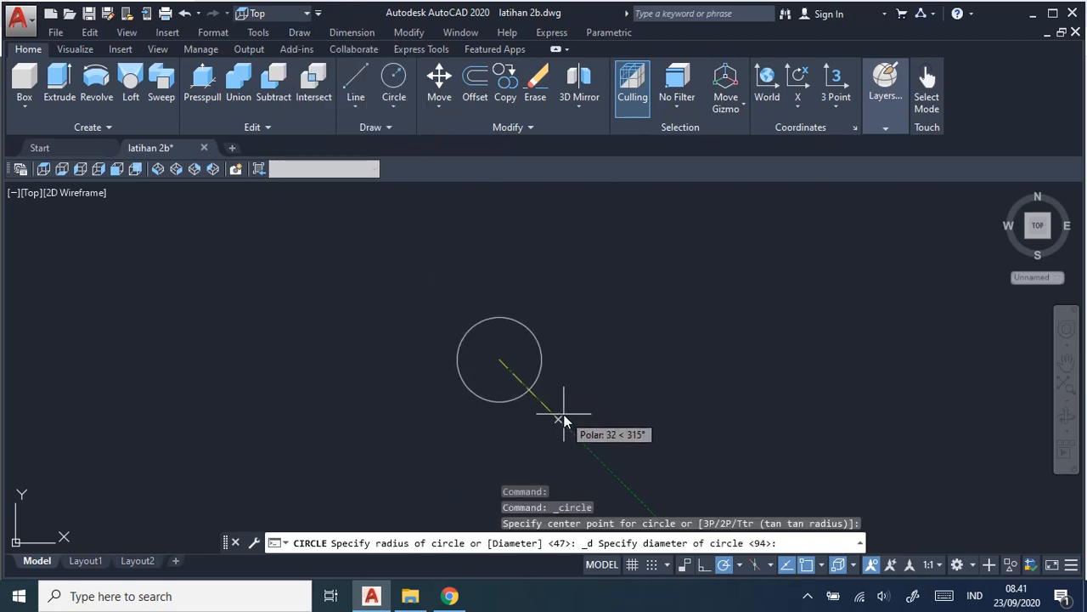
pyautogui.write('29')
pyautogui.press('Return')
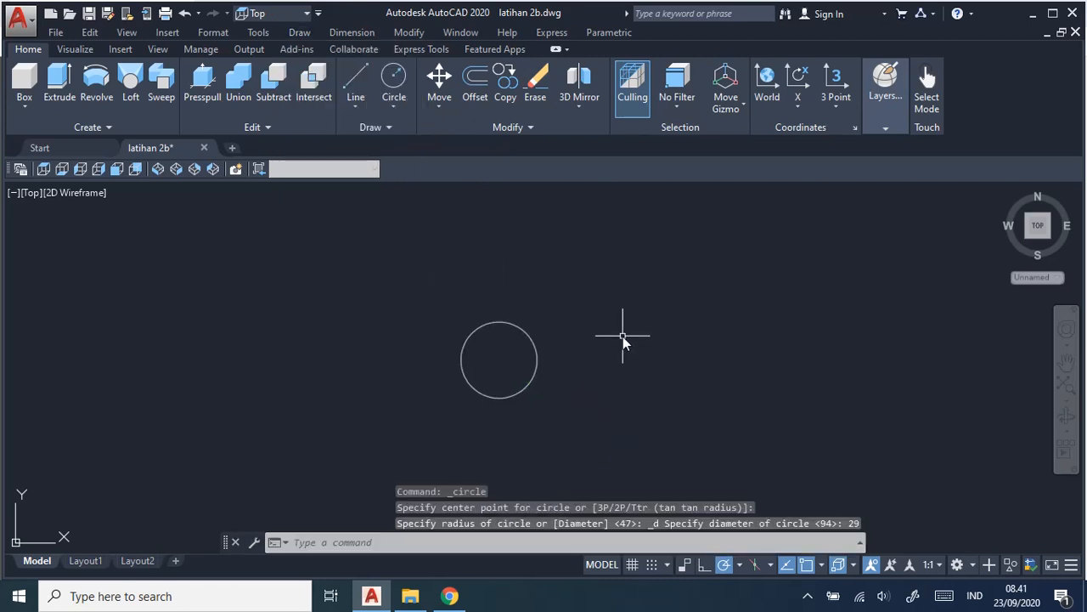
# Check the jaw offset in the job sheet, and draw connected lines from the circle's centre, 2 mm right and 6 mm down.
pyautogui.hotkey('alt', 'Tab')
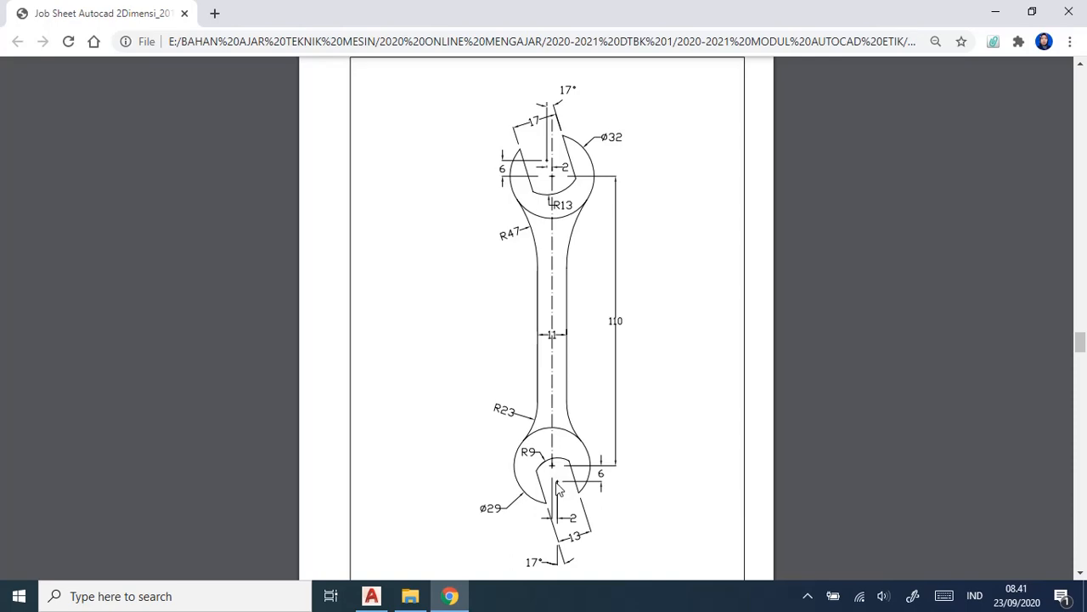
pyautogui.hotkey('alt', 'Tab')
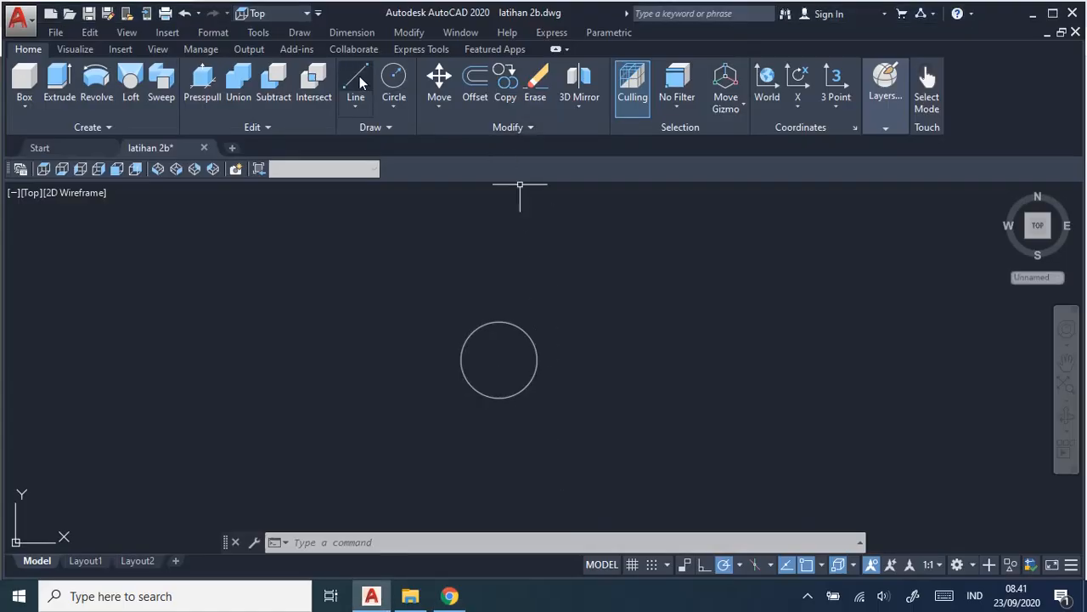
pyautogui.click(360, 75)
pyautogui.click(504, 356)
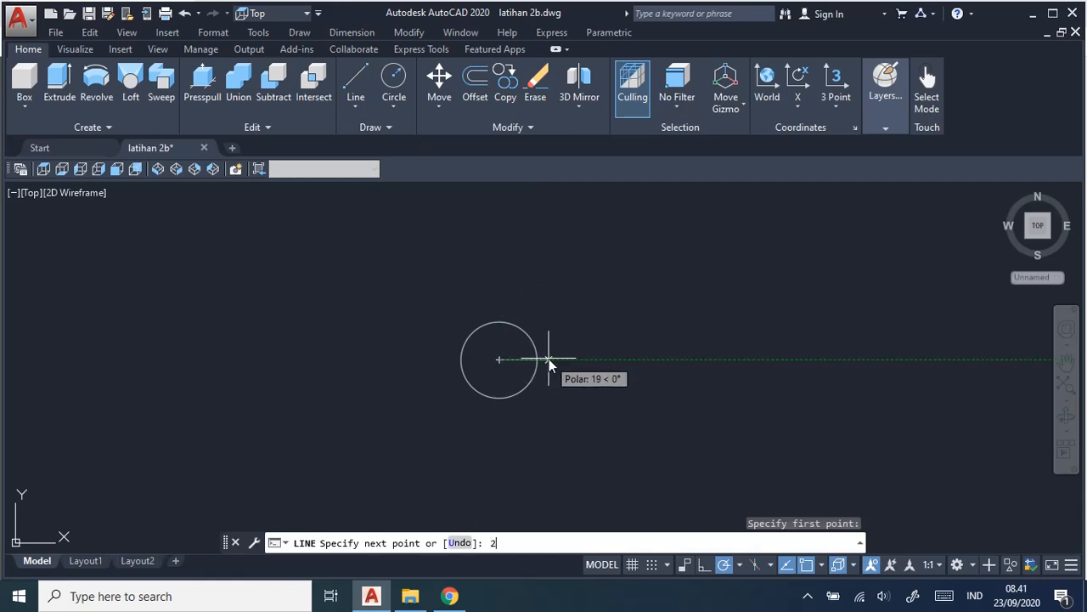
pyautogui.press('Return')
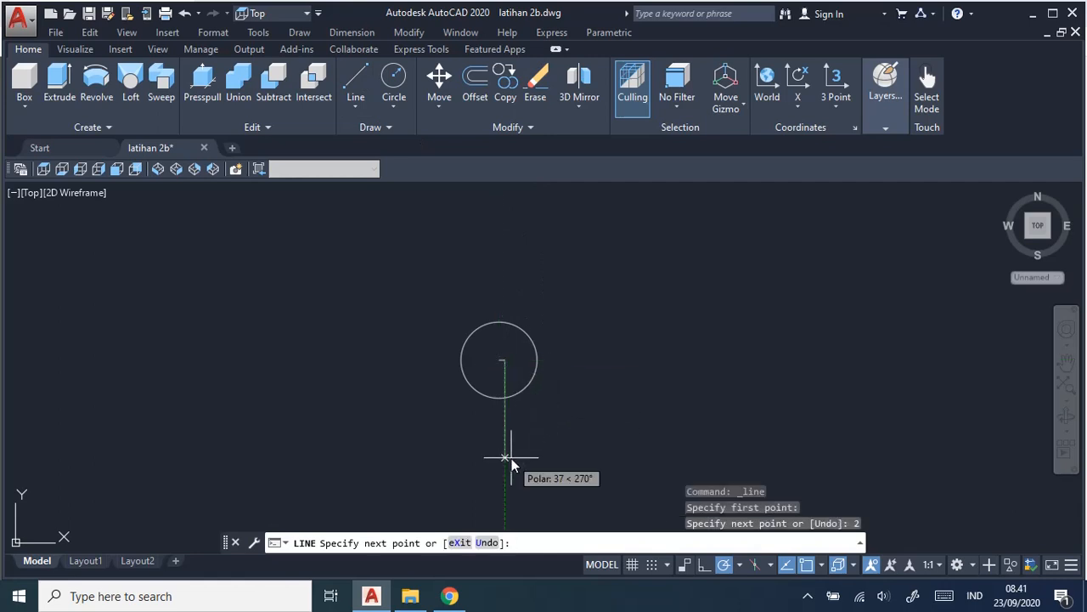
pyautogui.write('6')
pyautogui.press('Return')
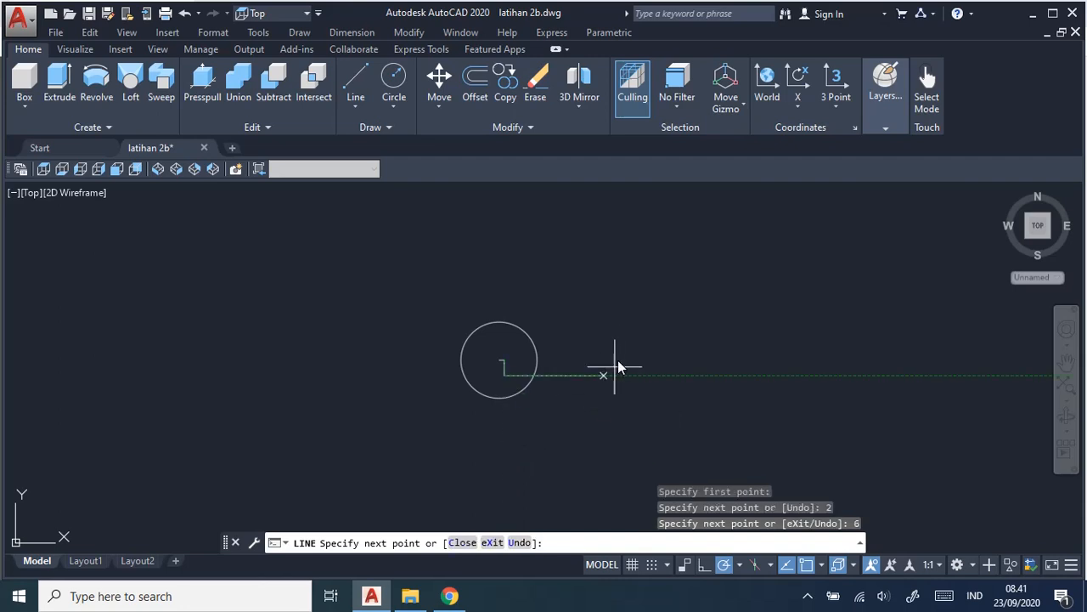
pyautogui.scroll(4, 623, 351)
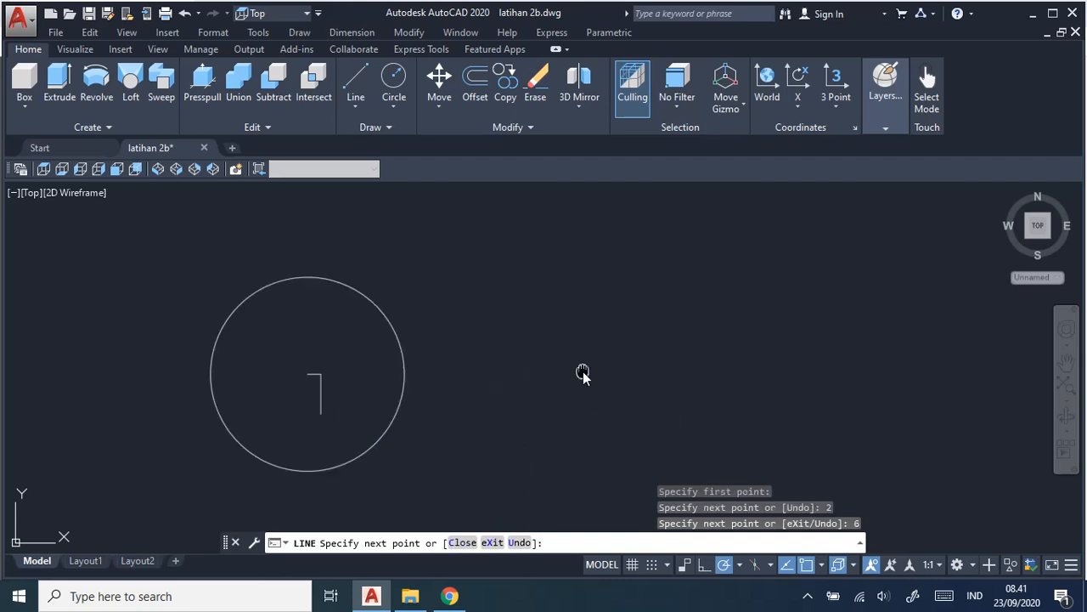
pyautogui.moveTo(583, 376); pyautogui.dragTo(837, 327, button='middle')
pyautogui.press('Escape')
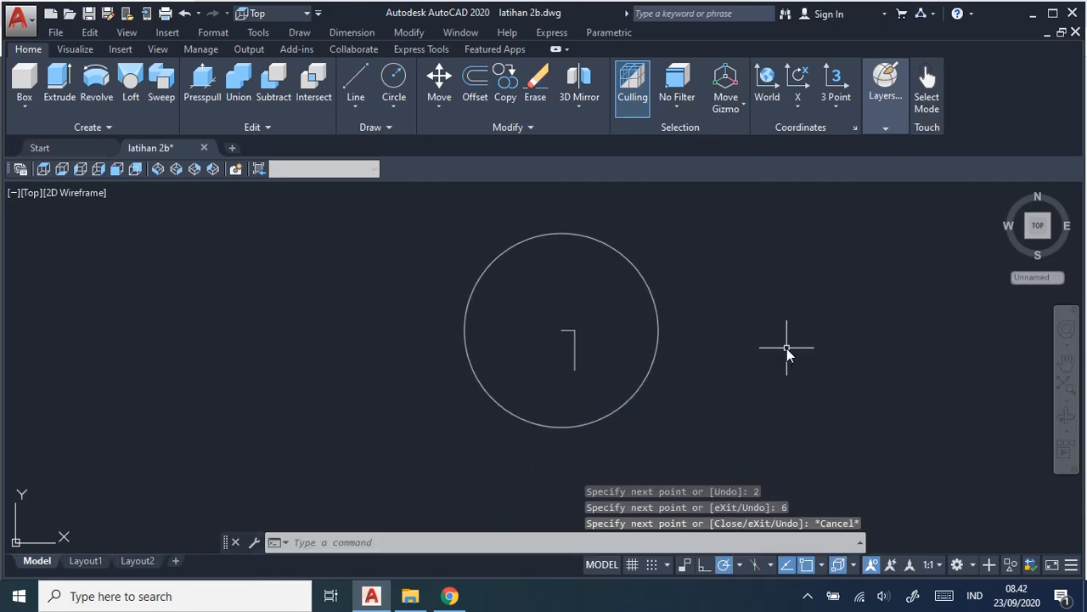
# Draw a circle of radius 9 centred on the lower end of the 6 mm offset line.
pyautogui.click(304, 36)
pyautogui.moveTo(386, 266)
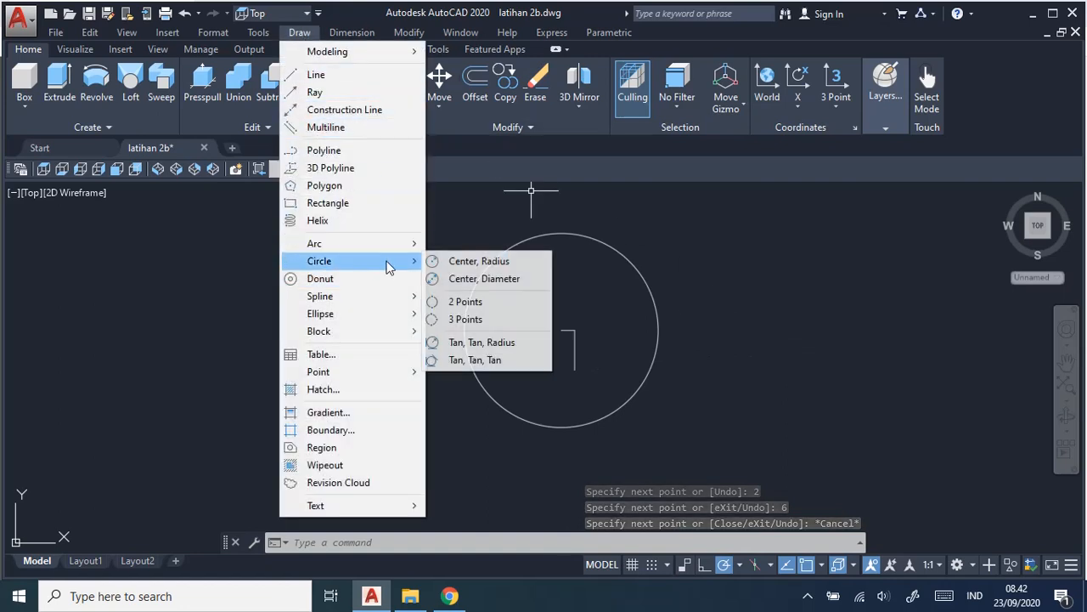
pyautogui.click(503, 267)
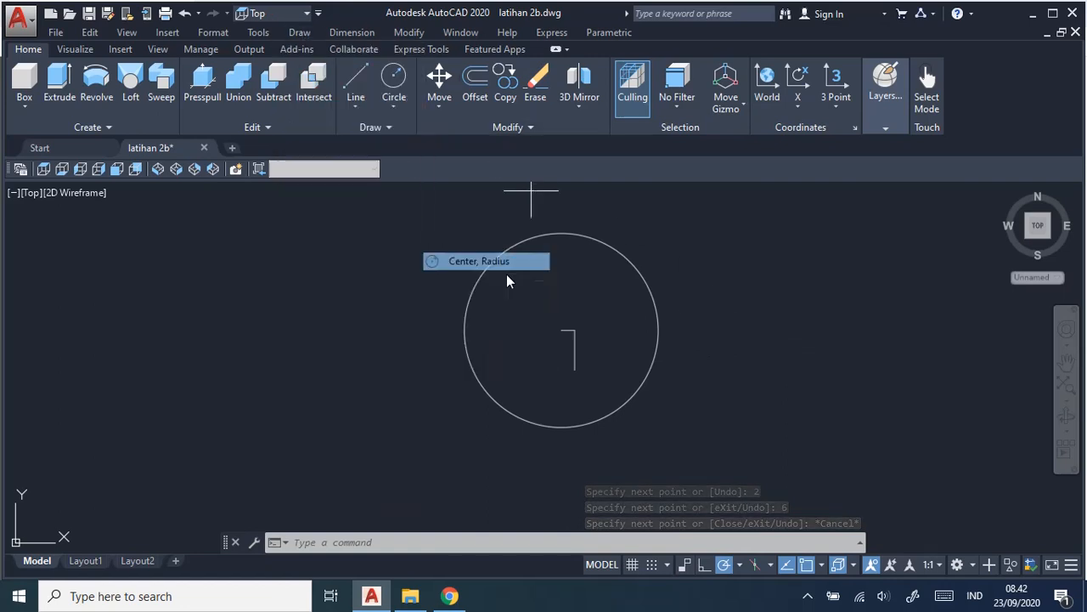
pyautogui.click(576, 371)
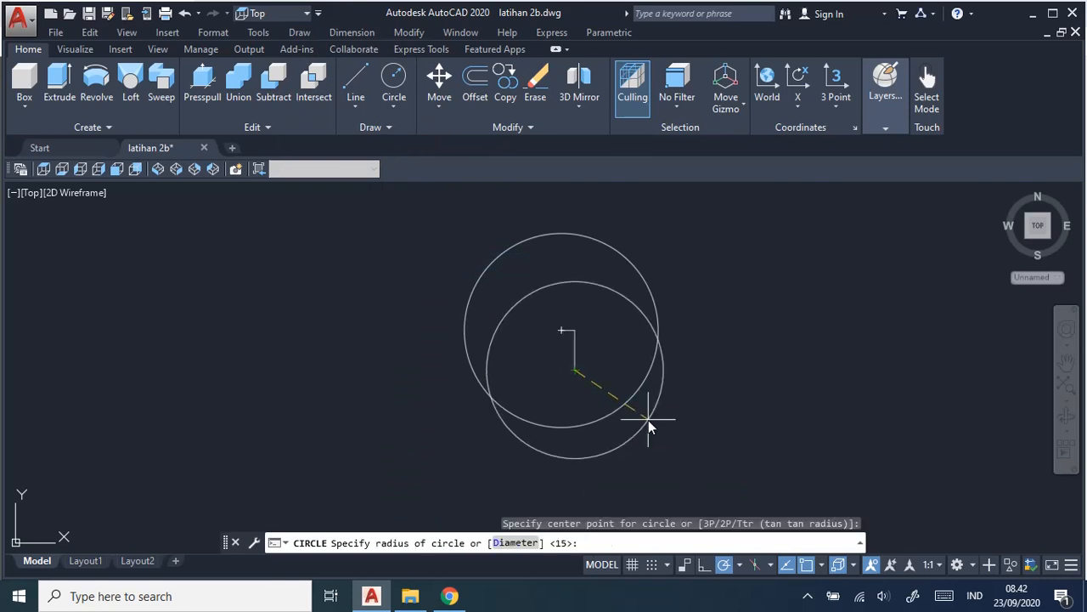
pyautogui.write('9')
pyautogui.press('Return')
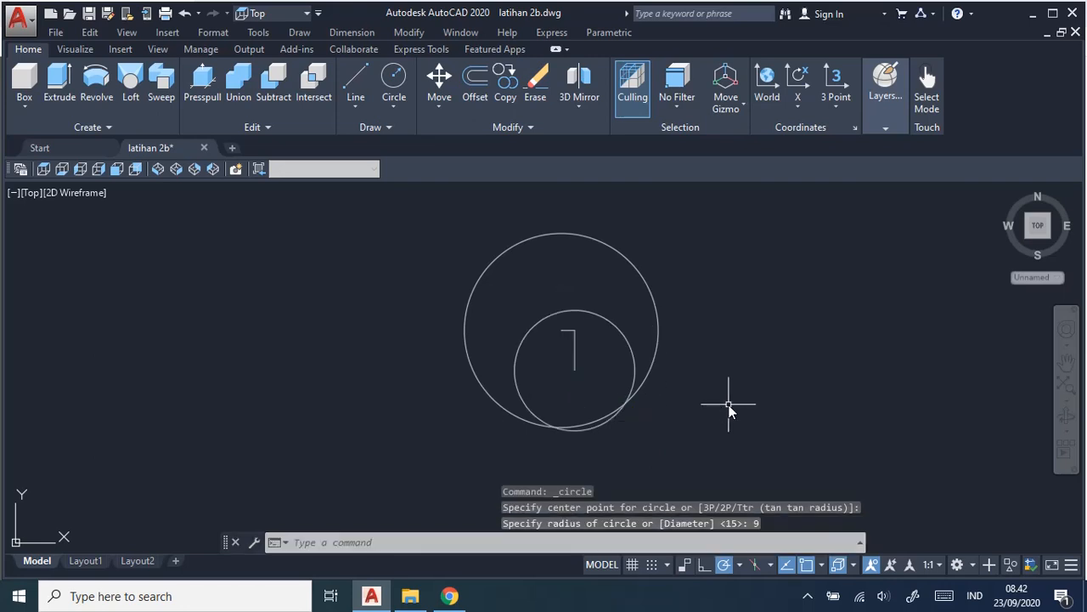
# Recheck the job sheet and draw a vertical line from the large circle's centre down to just below both circles.
pyautogui.hotkey('alt', 'Tab')
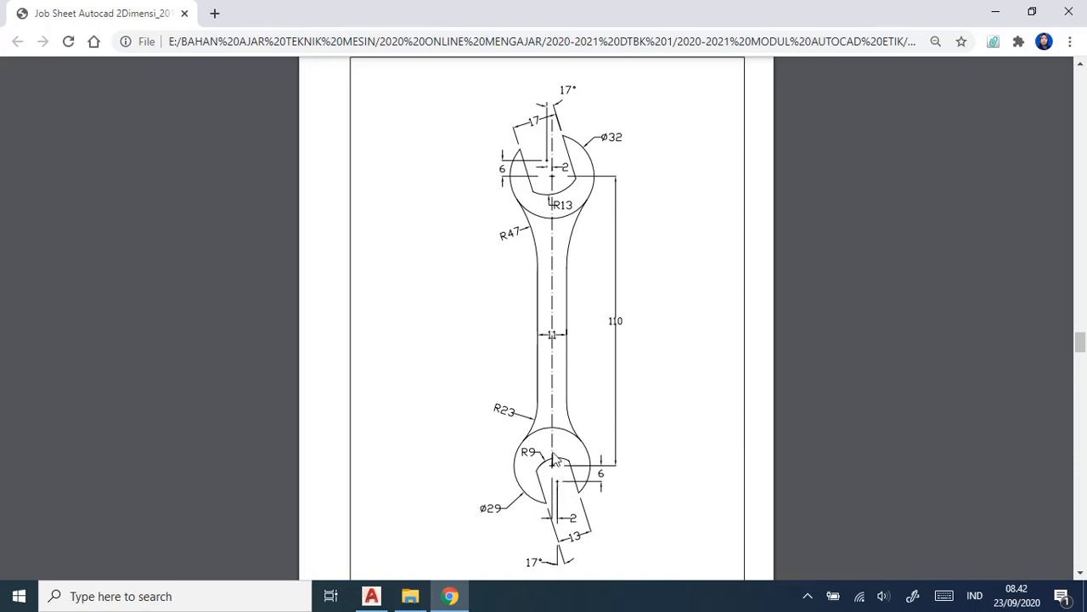
pyautogui.hotkey('alt', 'Tab')
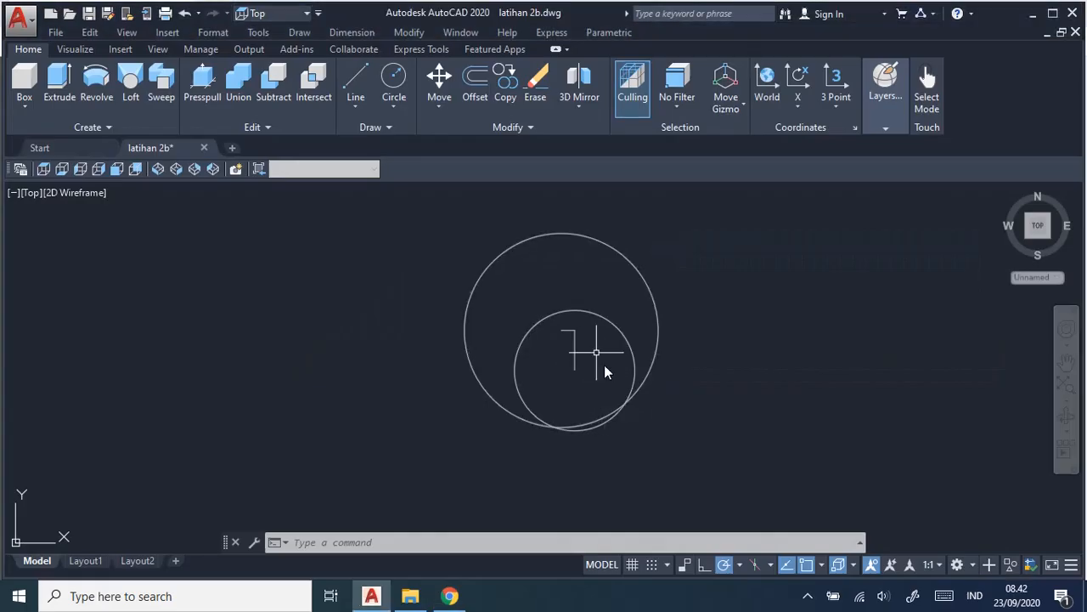
pyautogui.click(355, 80)
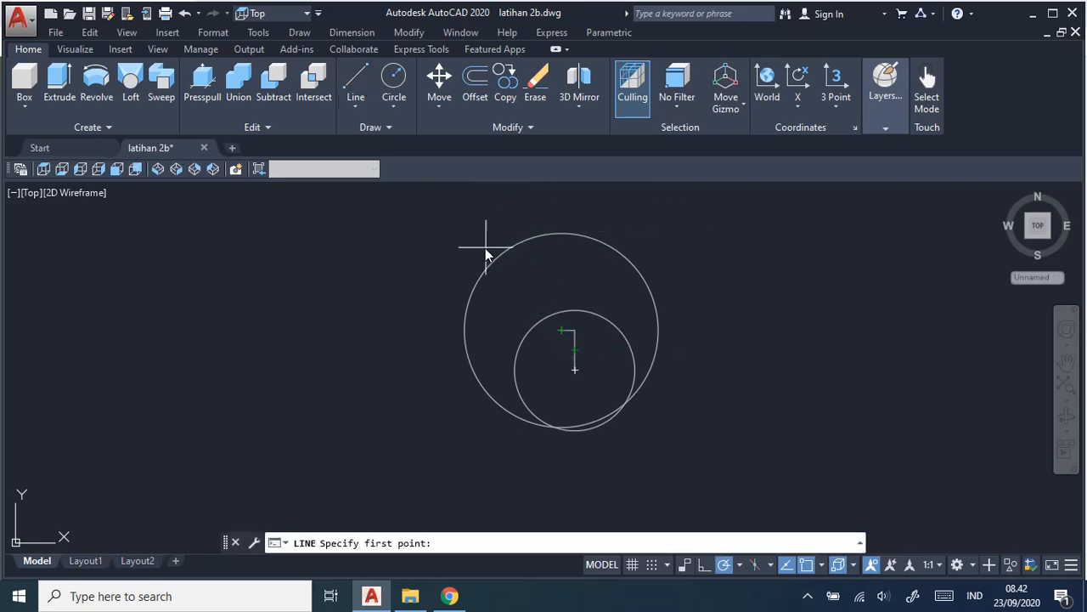
pyautogui.click(564, 327)
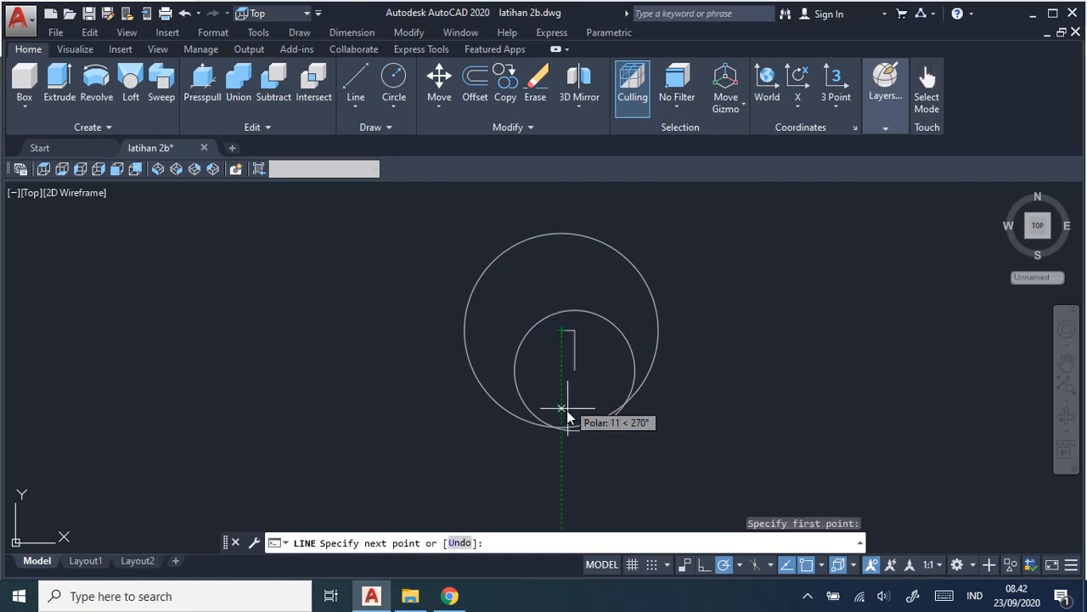
pyautogui.click(562, 466)
pyautogui.press('Escape')
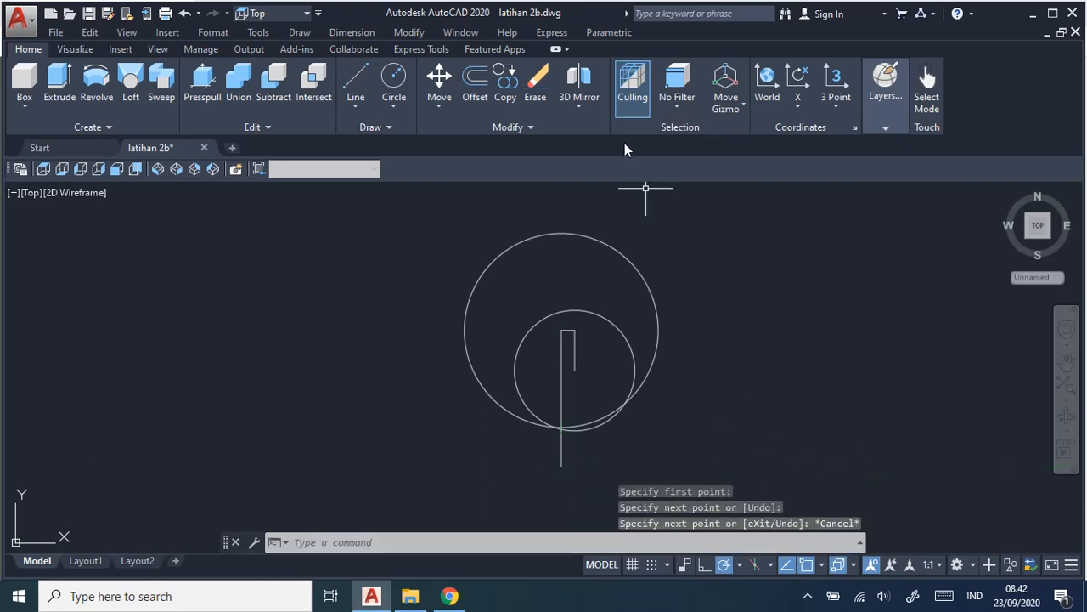
pyautogui.click(408, 33)
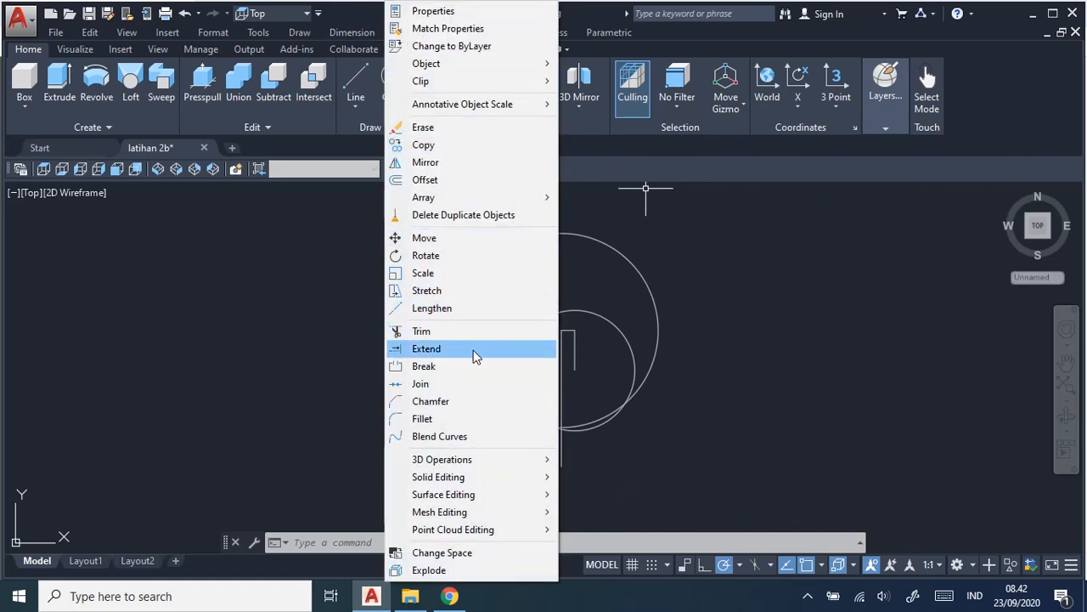
pyautogui.hotkey('alt', 'Tab')
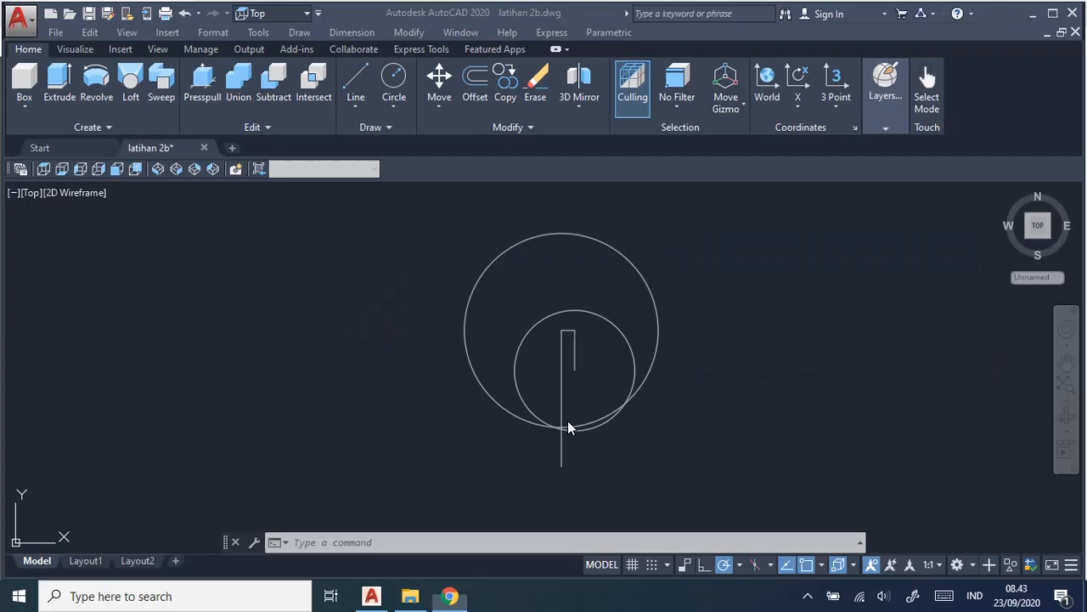
pyautogui.hotkey('alt', 'Tab')
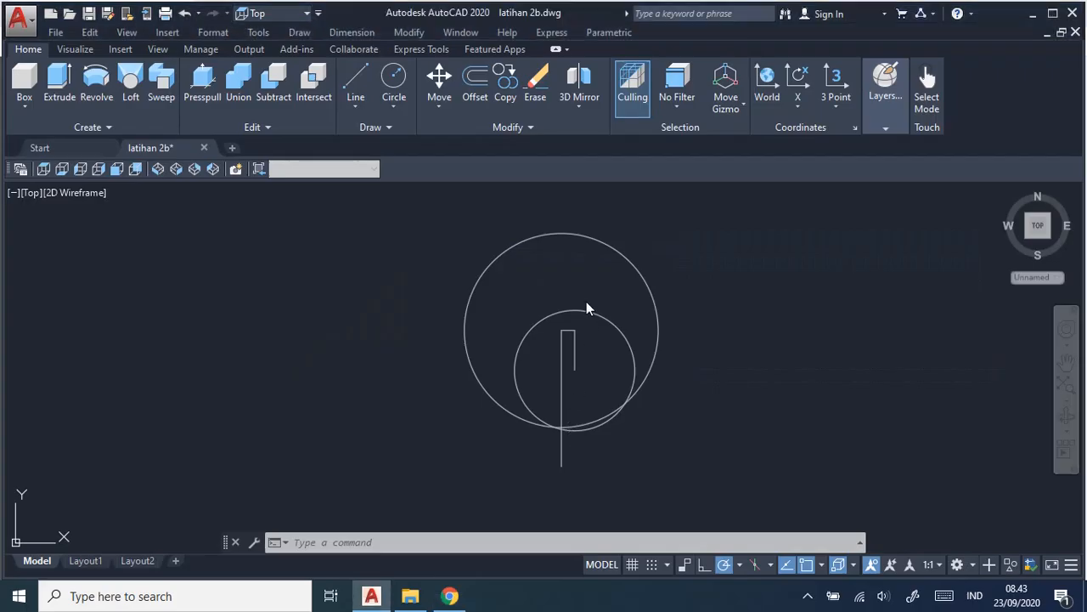
# Rotate the vertical line below the large circle's centre by 17 degrees about its upper end.
pyautogui.click(408, 33)
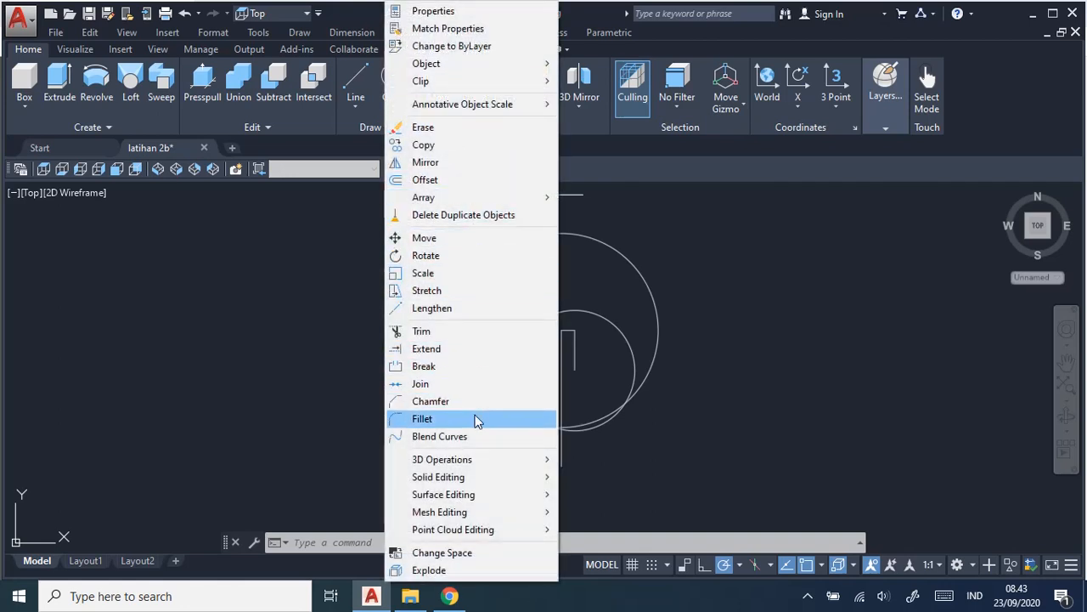
pyautogui.click(460, 256)
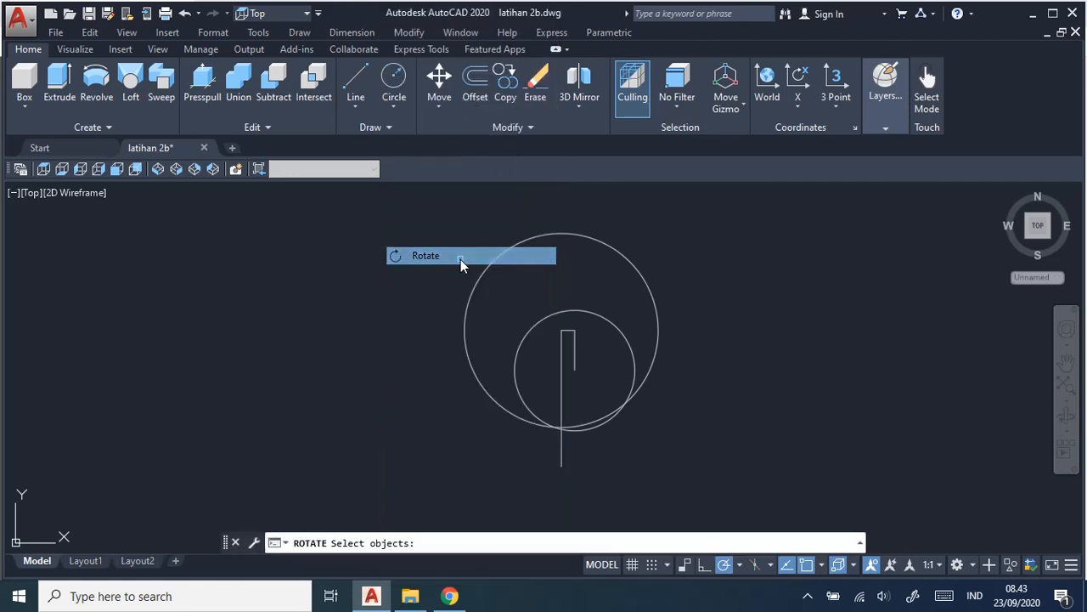
pyautogui.click(562, 388)
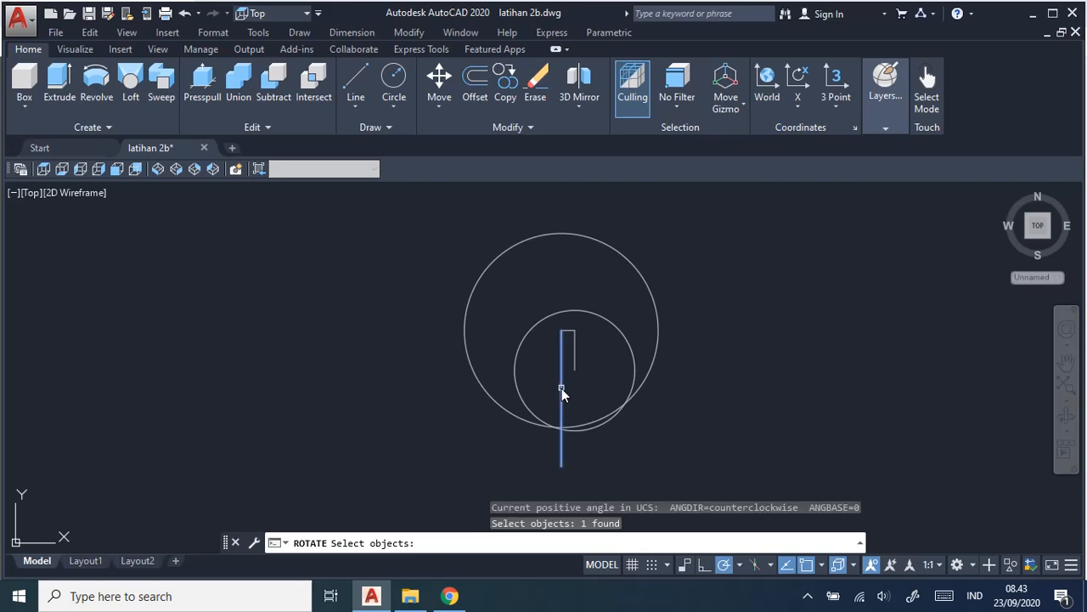
pyautogui.press('Return')
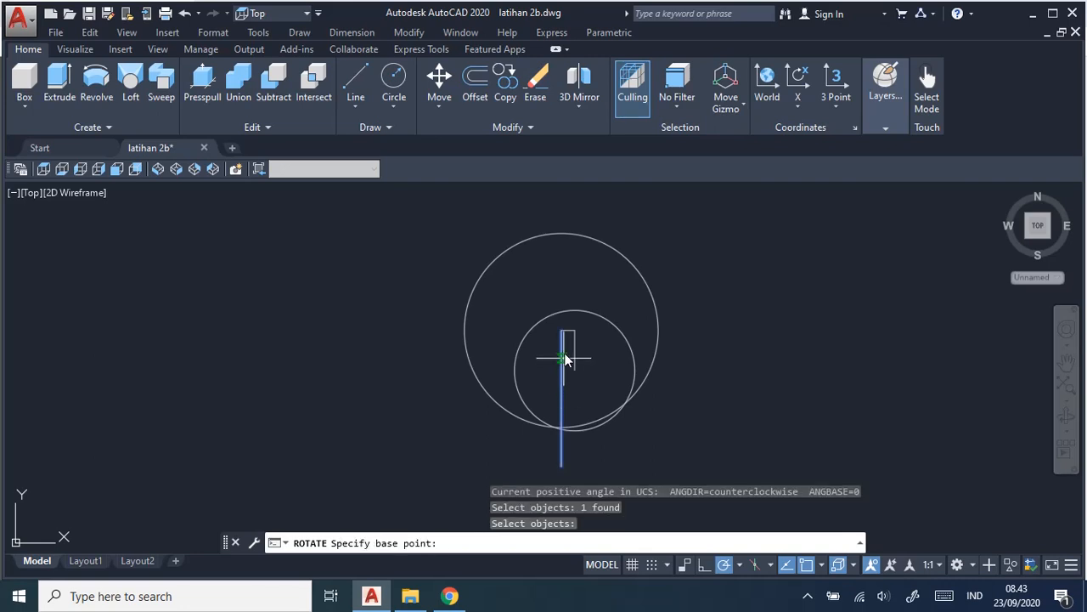
pyautogui.scroll(2, 562, 337)
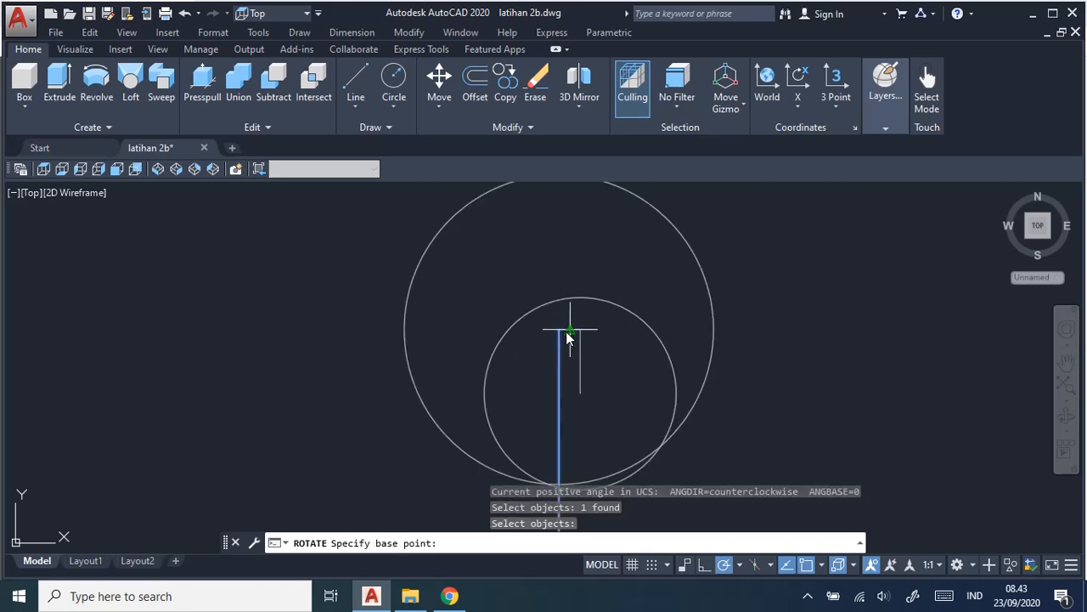
pyautogui.click(559, 332)
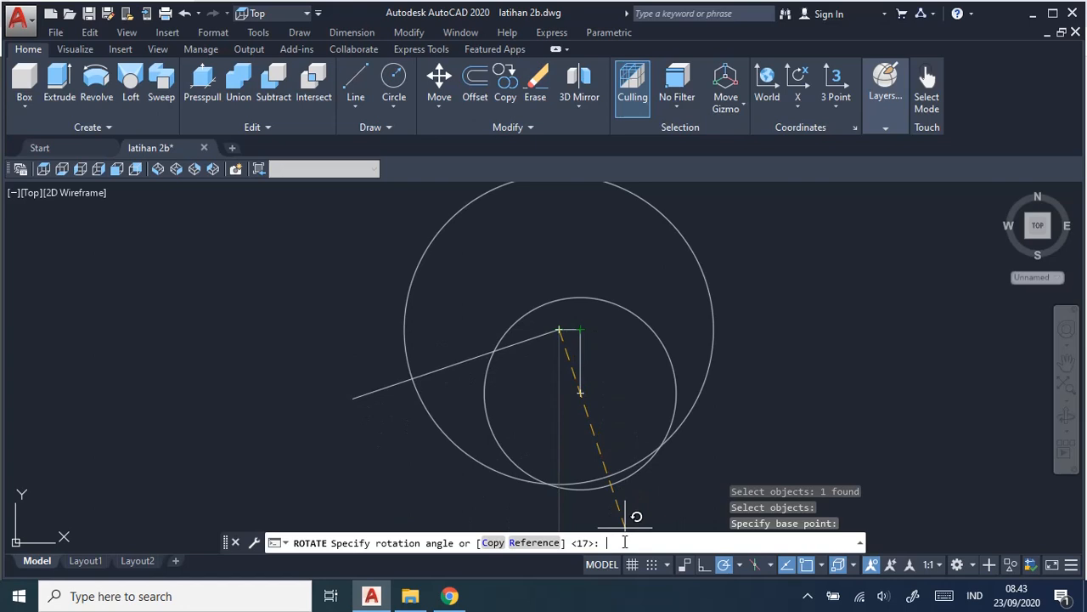
pyautogui.press('Return')
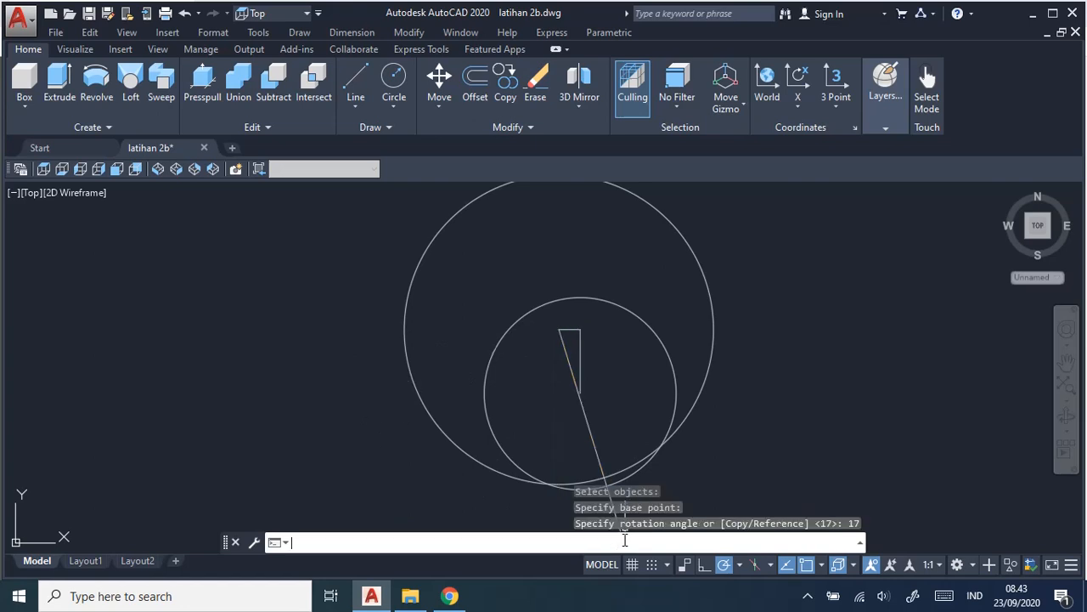
# Check the lower jaw width in the job sheet and offset the tilted line 6.5 mm to both sides.
pyautogui.scroll(-2, 798, 397)
pyautogui.moveTo(799, 397); pyautogui.dragTo(724, 349, button='middle')
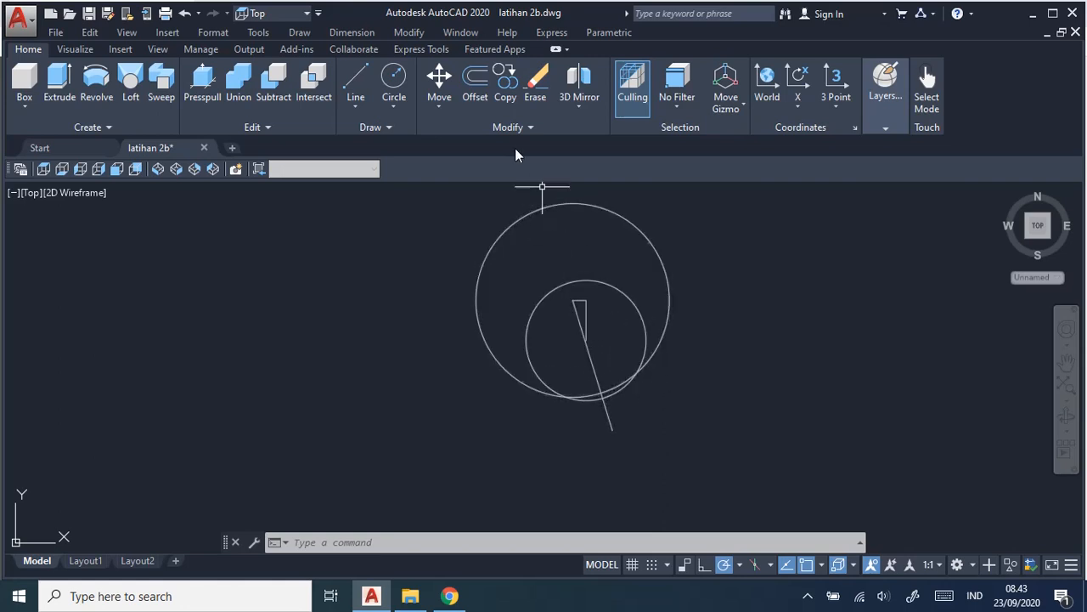
pyautogui.click(475, 79)
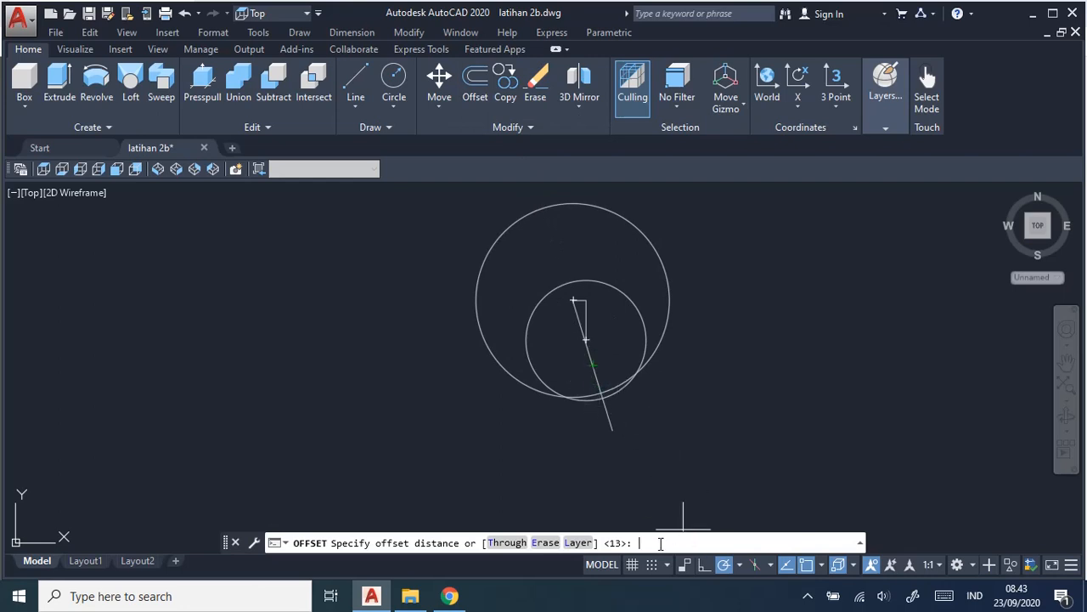
pyautogui.hotkey('alt', 'Tab')
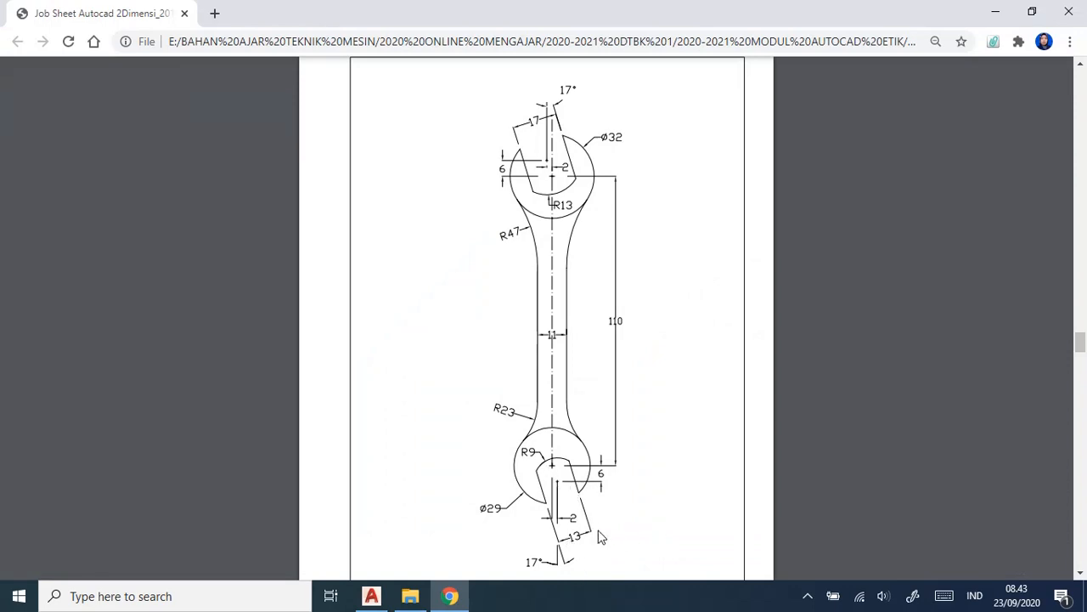
pyautogui.hotkey('alt', 'Tab')
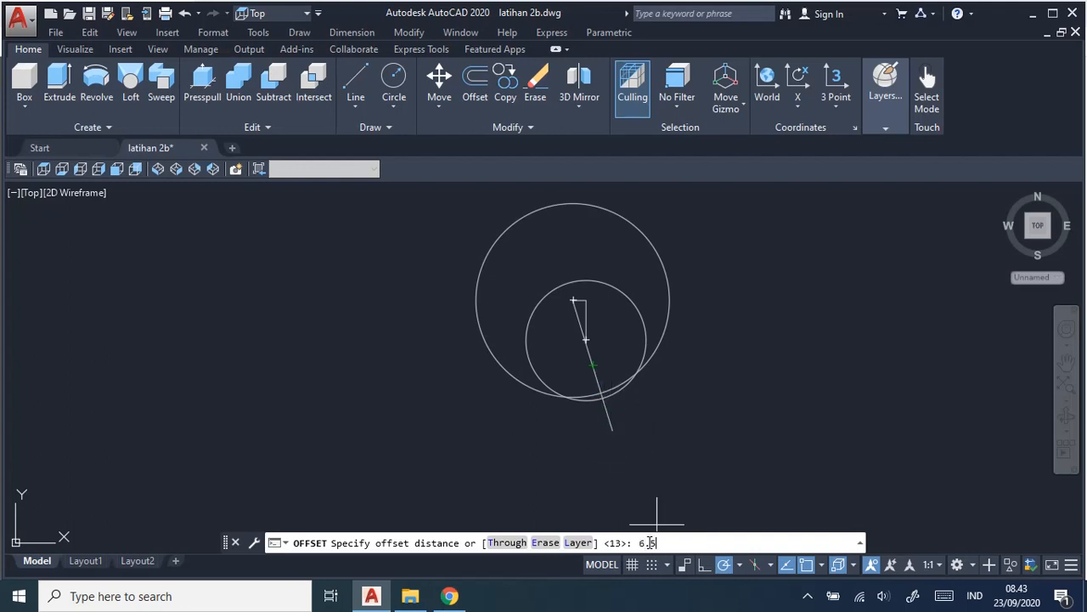
pyautogui.write('6.5')
pyautogui.press('Return')
pyautogui.click(594, 363)
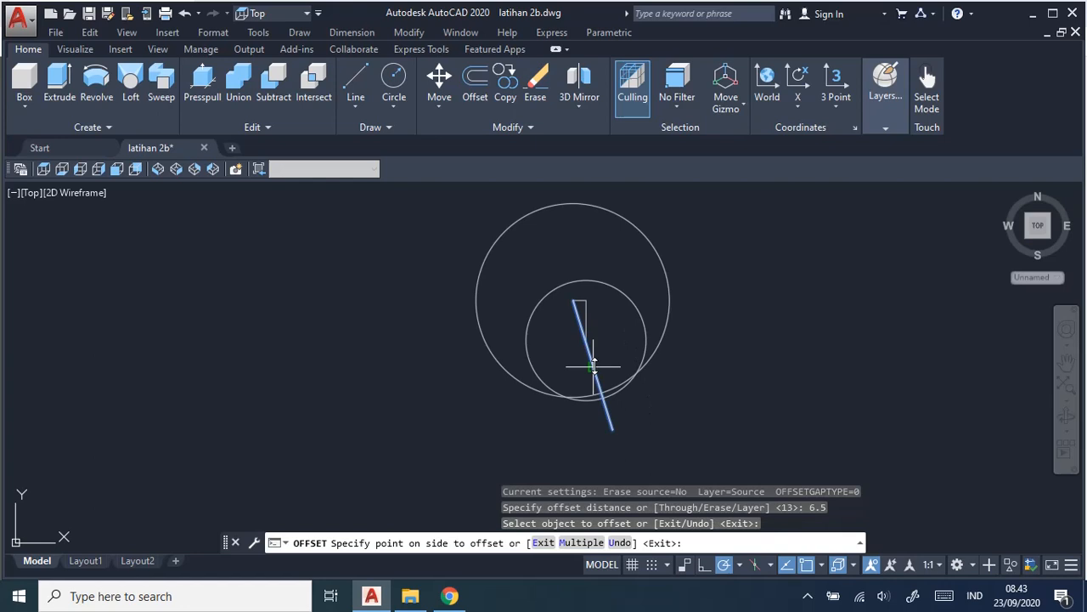
pyautogui.click(643, 357)
pyautogui.click(599, 376)
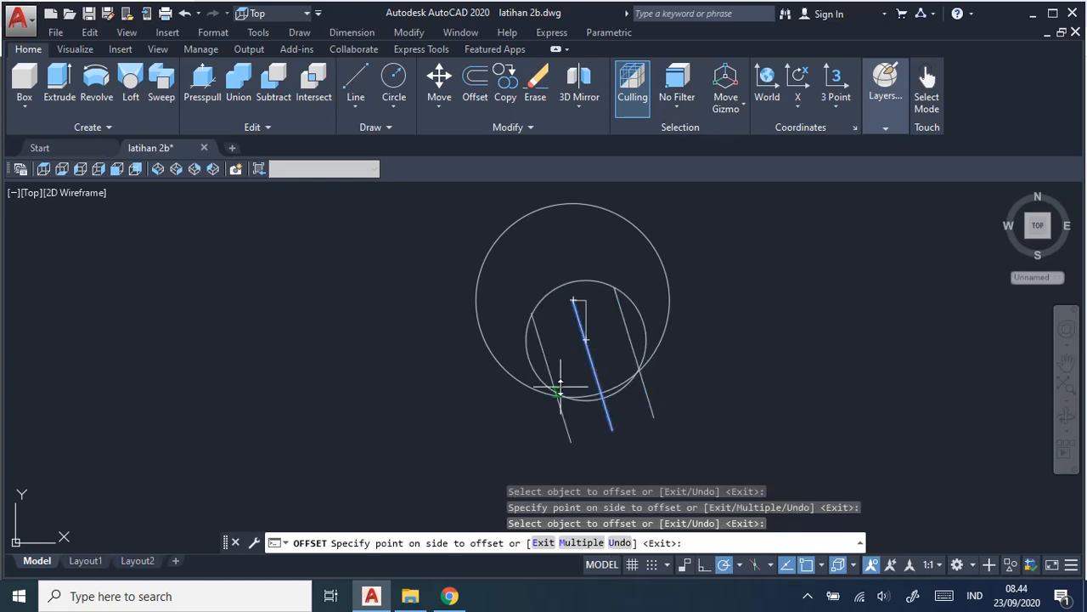
pyautogui.click(560, 389)
# Examine closely whether the upper ends of the two offset lines reach the radius 9 circle, and end the Offset command.
pyautogui.scroll(5, 751, 383)
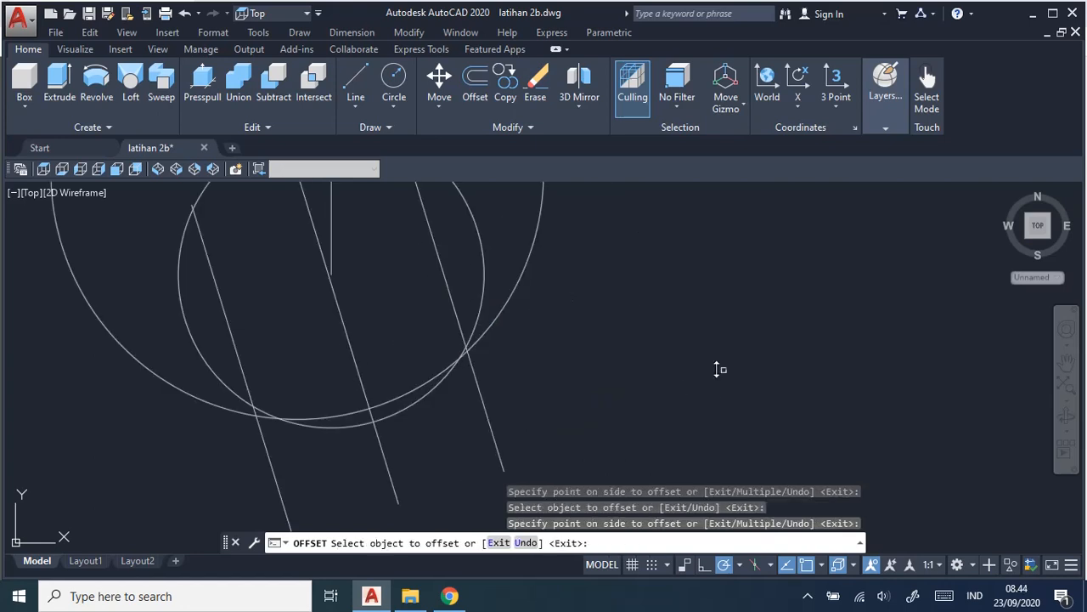
pyautogui.moveTo(628, 301); pyautogui.dragTo(744, 411, button='middle')
pyautogui.scroll(2, 745, 404)
pyautogui.moveTo(659, 310); pyautogui.dragTo(728, 389, button='middle')
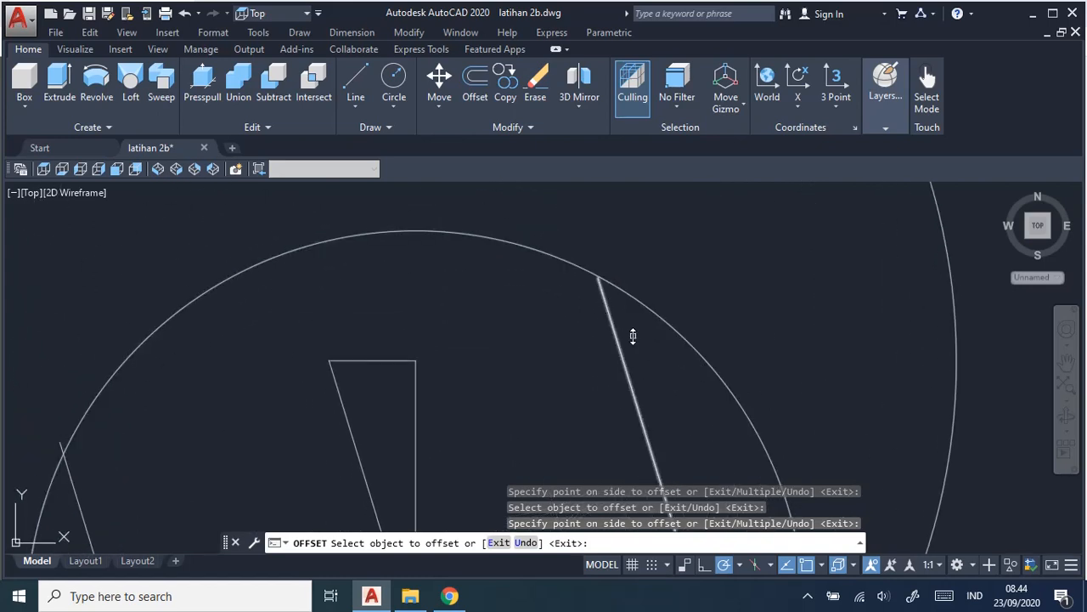
pyautogui.scroll(-4, 661, 375)
pyautogui.moveTo(667, 400); pyautogui.dragTo(672, 353, button='middle')
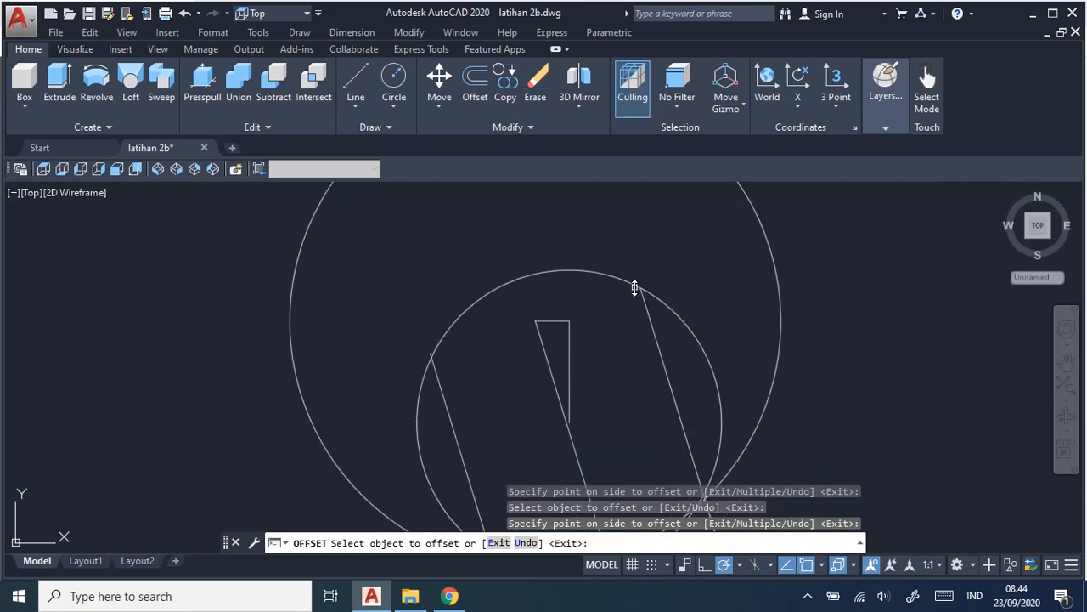
pyautogui.scroll(4, 429, 360)
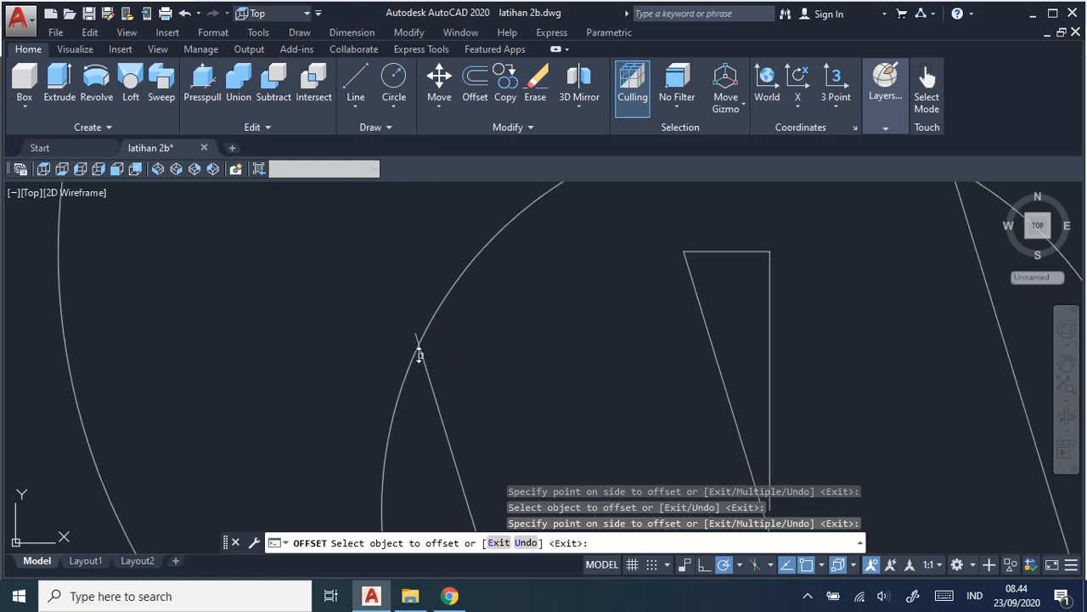
pyautogui.moveTo(880, 311); pyautogui.dragTo(771, 461, button='middle')
pyautogui.scroll(5, 857, 345)
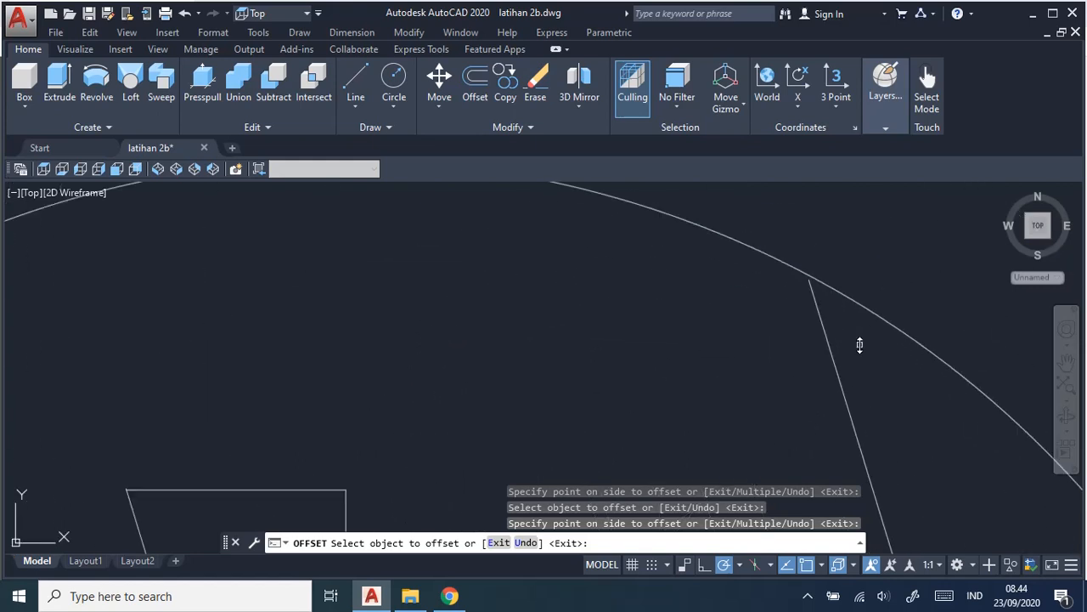
pyautogui.moveTo(810, 287)
pyautogui.mouseDown(button='middle')
pyautogui.moveTo(792, 339)
pyautogui.moveTo(648, 439)
pyautogui.mouseUp(button='middle')
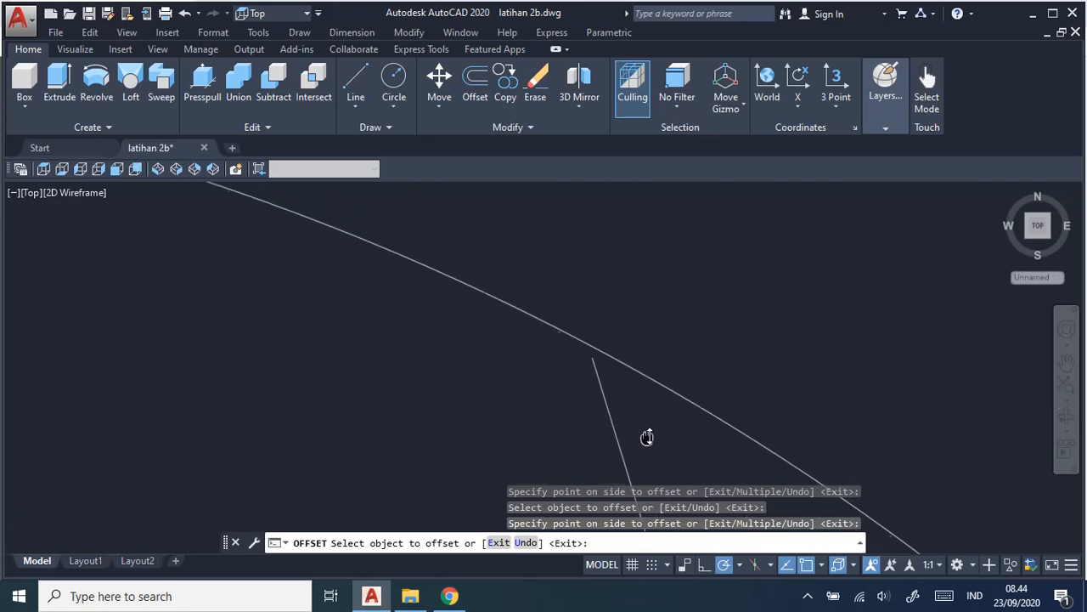
pyautogui.scroll(5, 648, 395)
pyautogui.scroll(3, 545, 329)
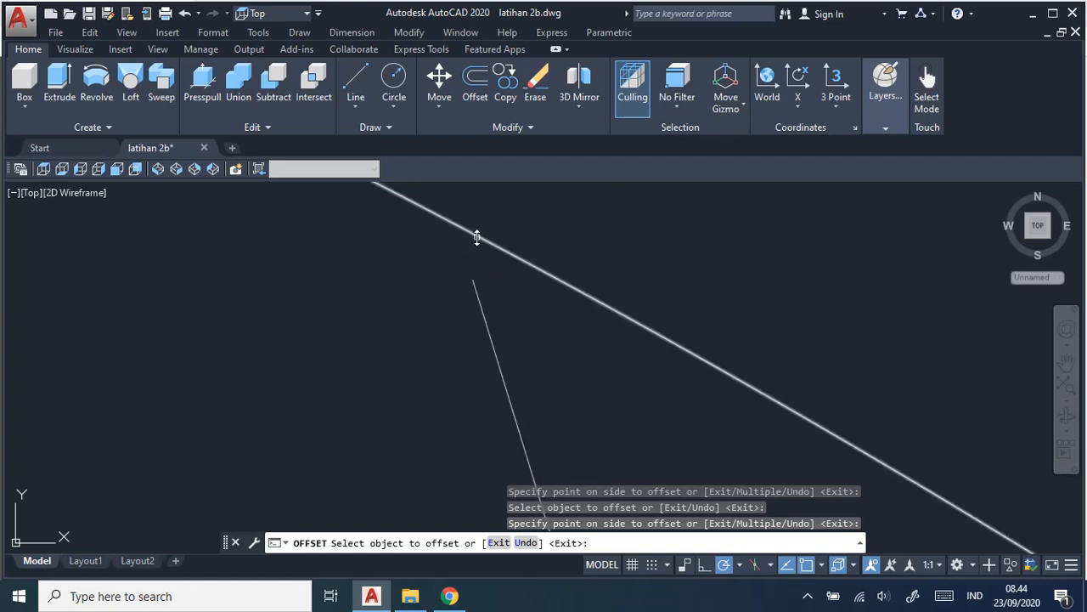
pyautogui.scroll(2, 477, 270)
pyautogui.moveTo(478, 272); pyautogui.dragTo(536, 344, button='middle')
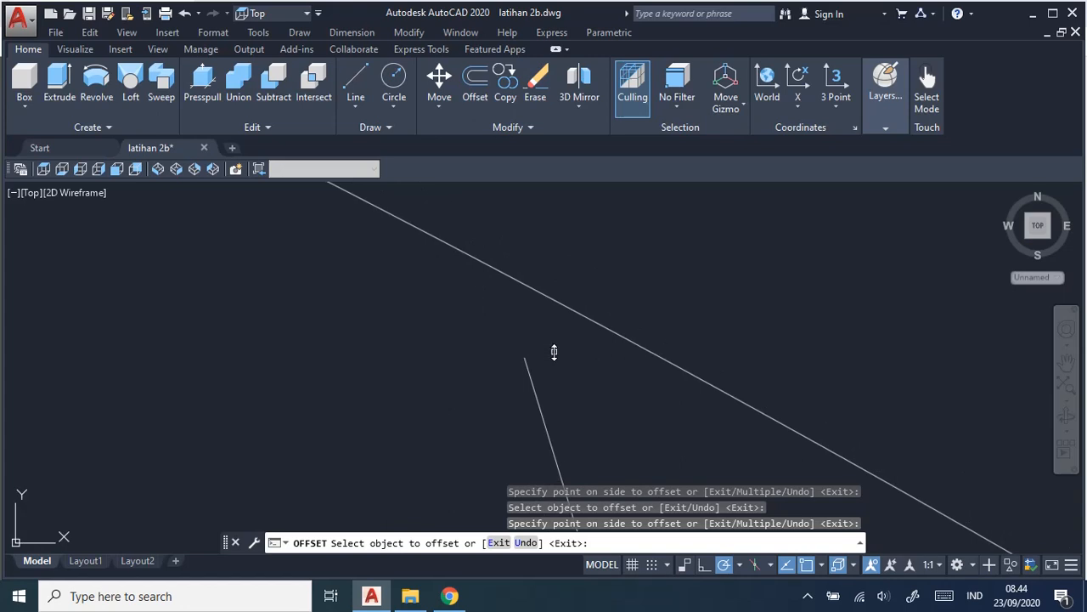
pyautogui.scroll(-2, 553, 326)
pyautogui.scroll(1, 557, 331)
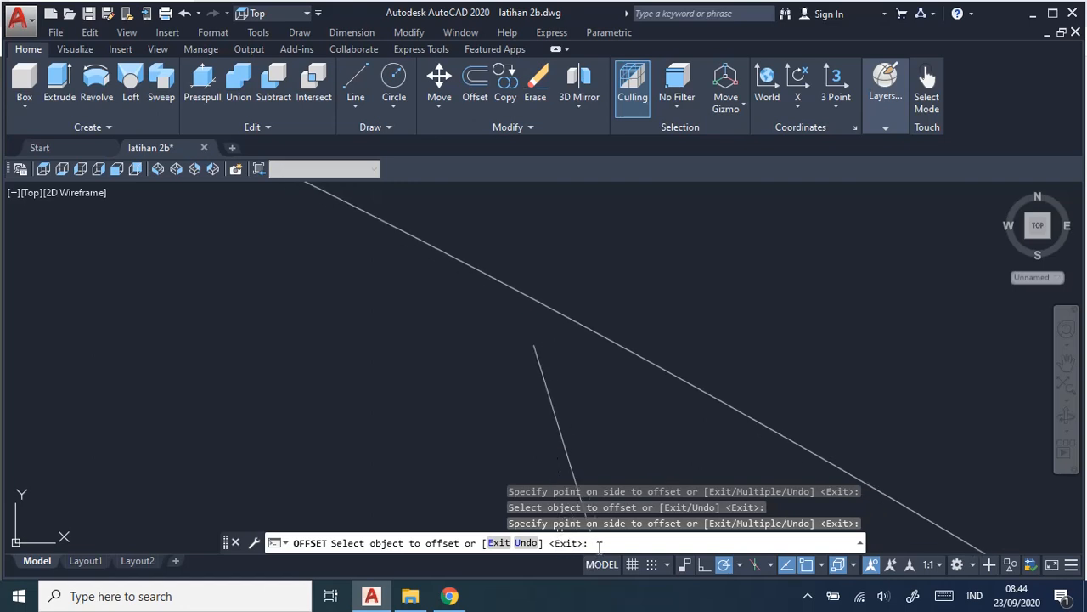
pyautogui.press('Escape')
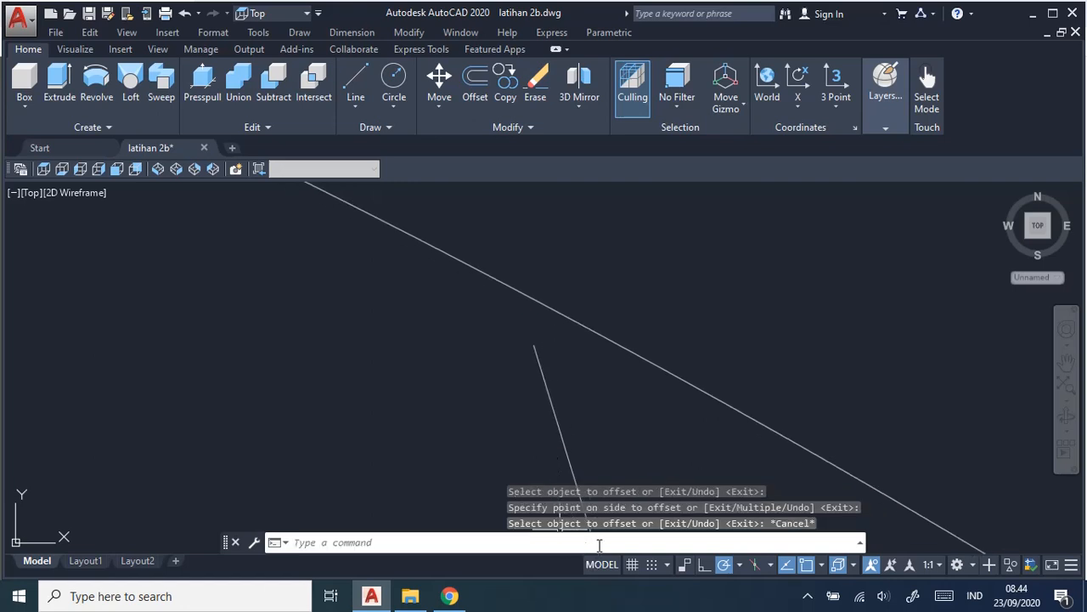
# Lengthen the right offset line with the DYnamic option so its upper end extends just beyond the radius 9 circle.
pyautogui.click(439, 543)
pyautogui.write('lengthen')
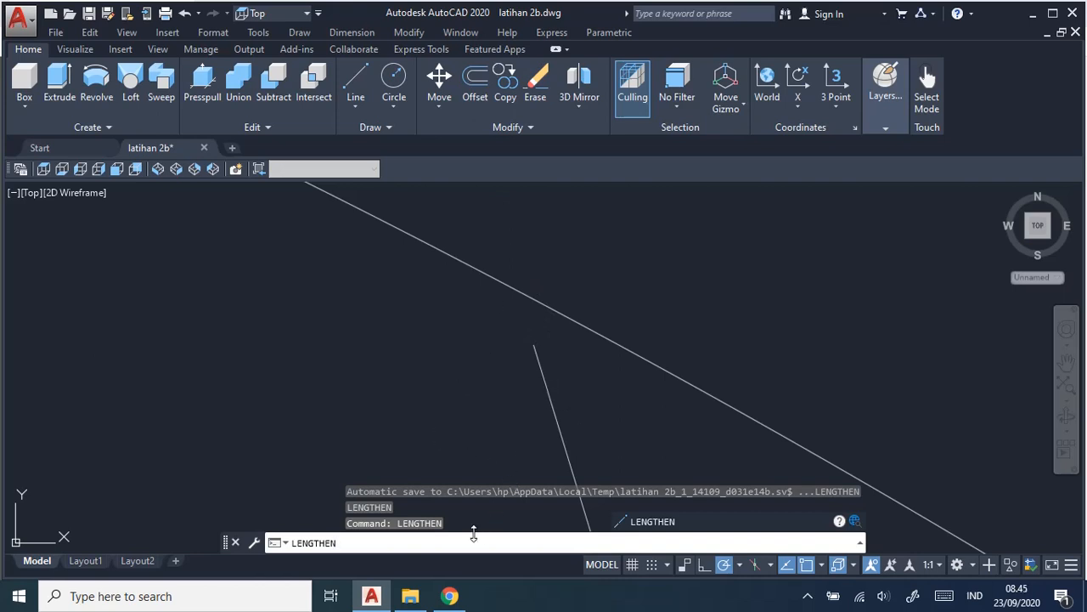
pyautogui.press('Return')
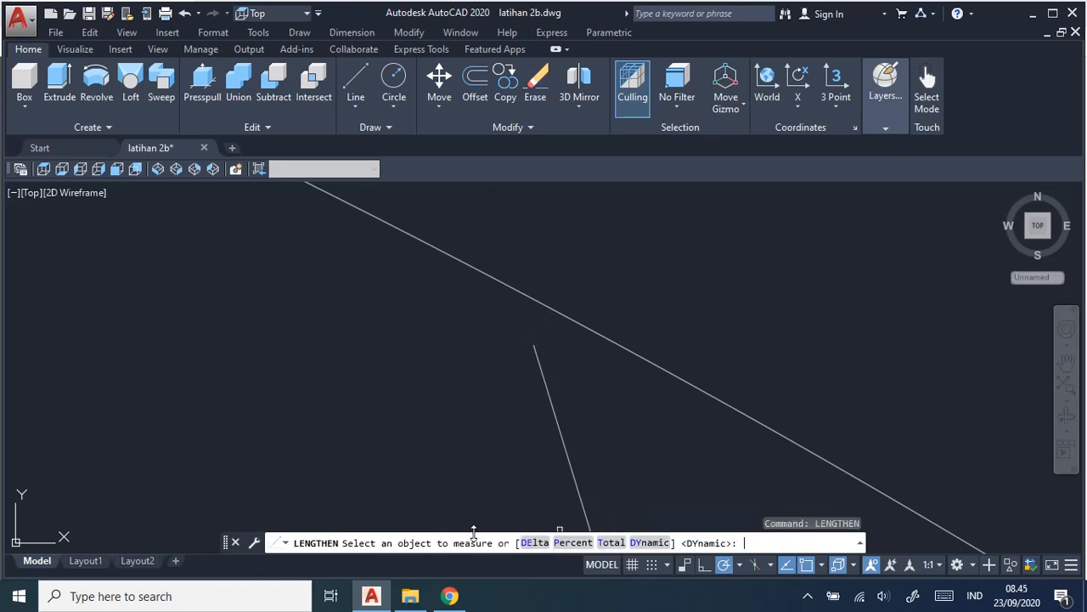
pyautogui.click(651, 542)
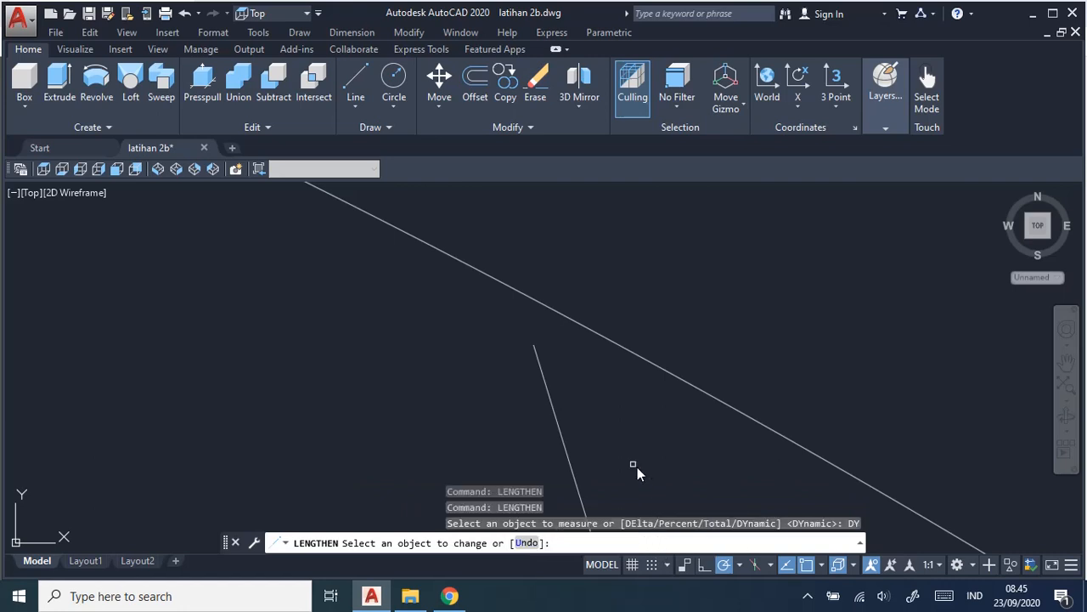
pyautogui.click(558, 428)
pyautogui.click(525, 295)
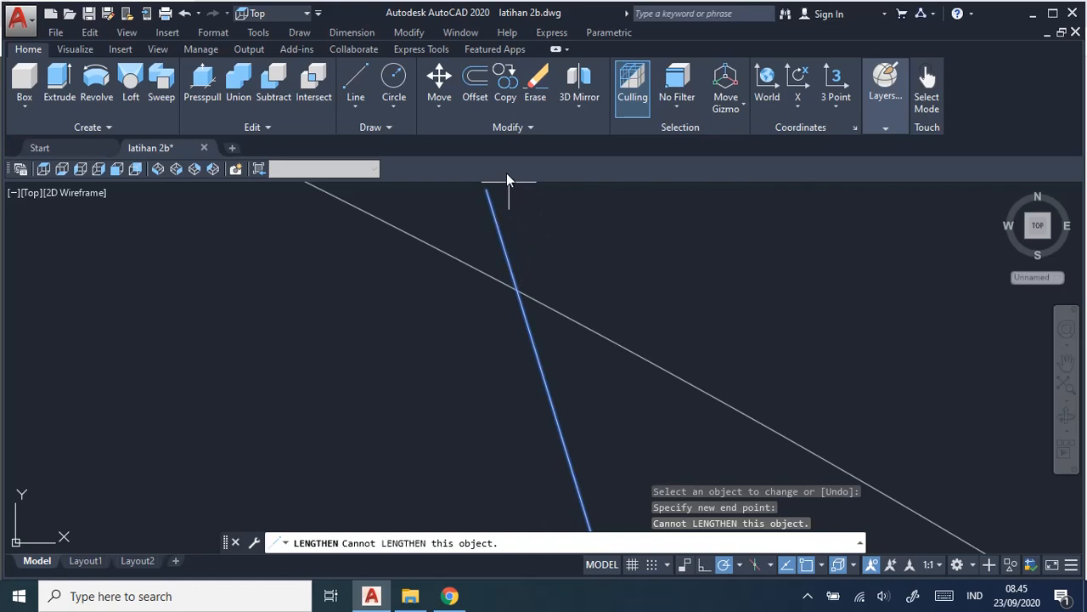
pyautogui.click(509, 208)
pyautogui.scroll(-5, 631, 260)
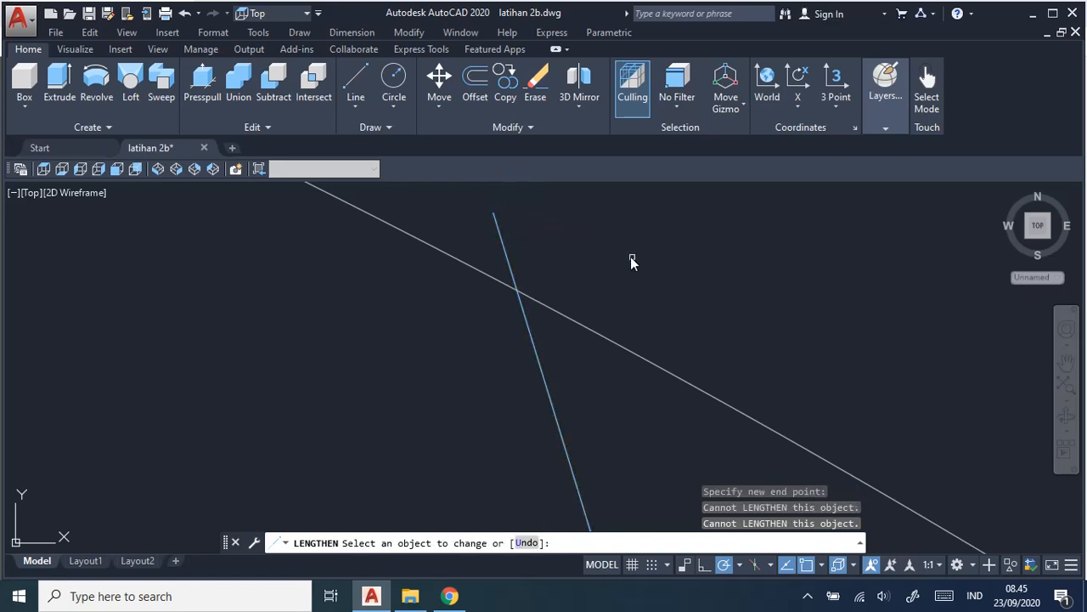
pyautogui.click(646, 306)
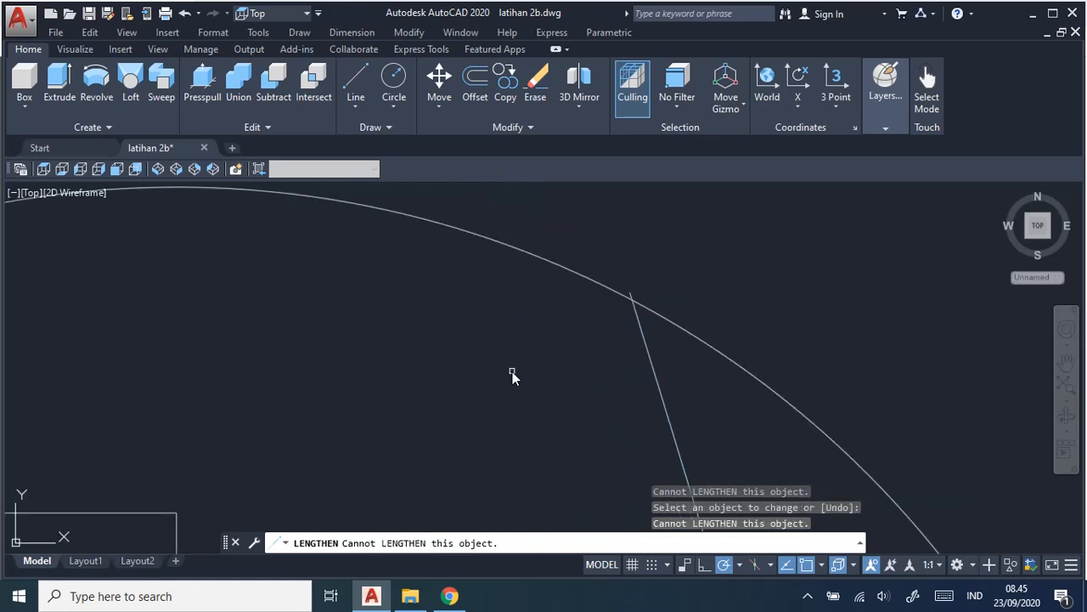
# Inspect the crossings of both jaw lines with the radius 9 circle and the overall layout of the lower head.
pyautogui.moveTo(511, 372); pyautogui.dragTo(728, 299, button='middle')
pyautogui.scroll(-2, 622, 322)
pyautogui.scroll(-2, 623, 321)
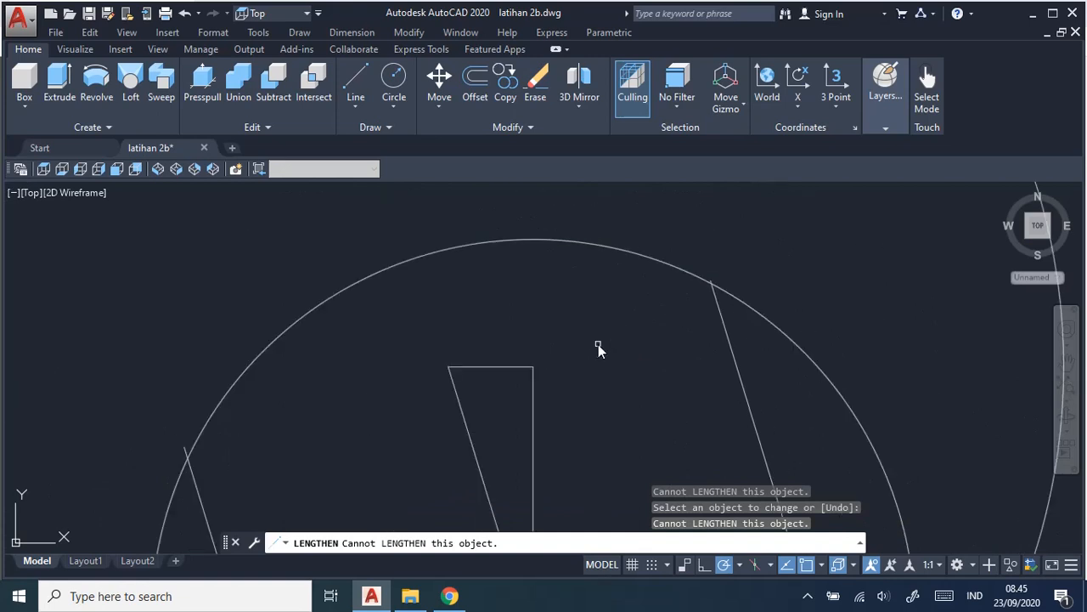
pyautogui.moveTo(598, 344); pyautogui.dragTo(842, 288, button='middle')
pyautogui.scroll(5, 379, 352)
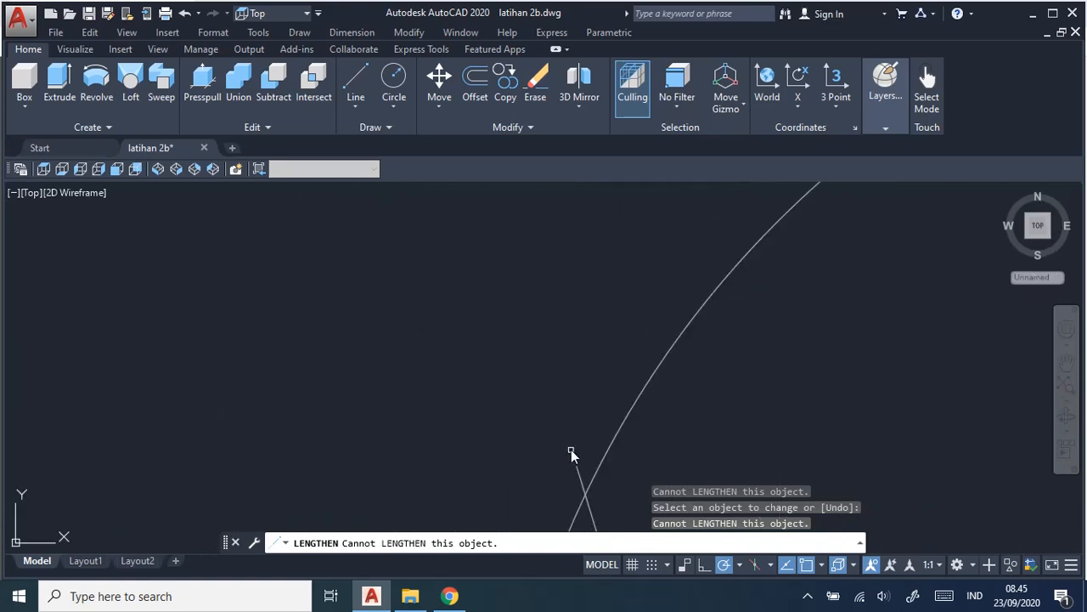
pyautogui.moveTo(772, 423)
pyautogui.mouseDown(button='middle')
pyautogui.moveTo(402, 306)
pyautogui.moveTo(601, 353)
pyautogui.mouseUp(button='middle')
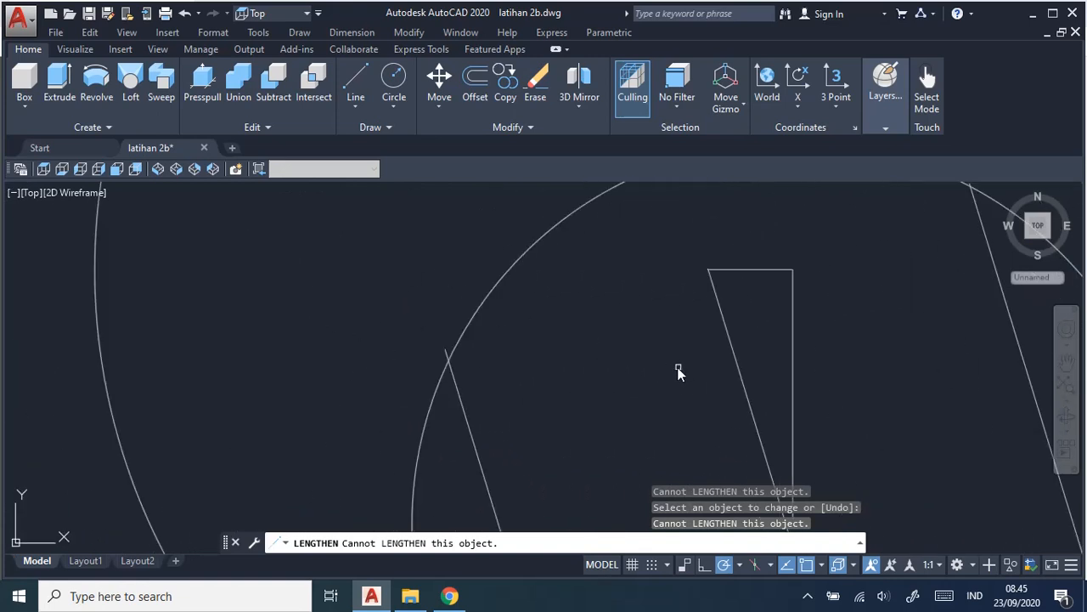
pyautogui.moveTo(677, 367); pyautogui.dragTo(601, 357, button='middle')
pyautogui.scroll(-3, 724, 384)
pyautogui.moveTo(757, 374); pyautogui.dragTo(599, 319, button='middle')
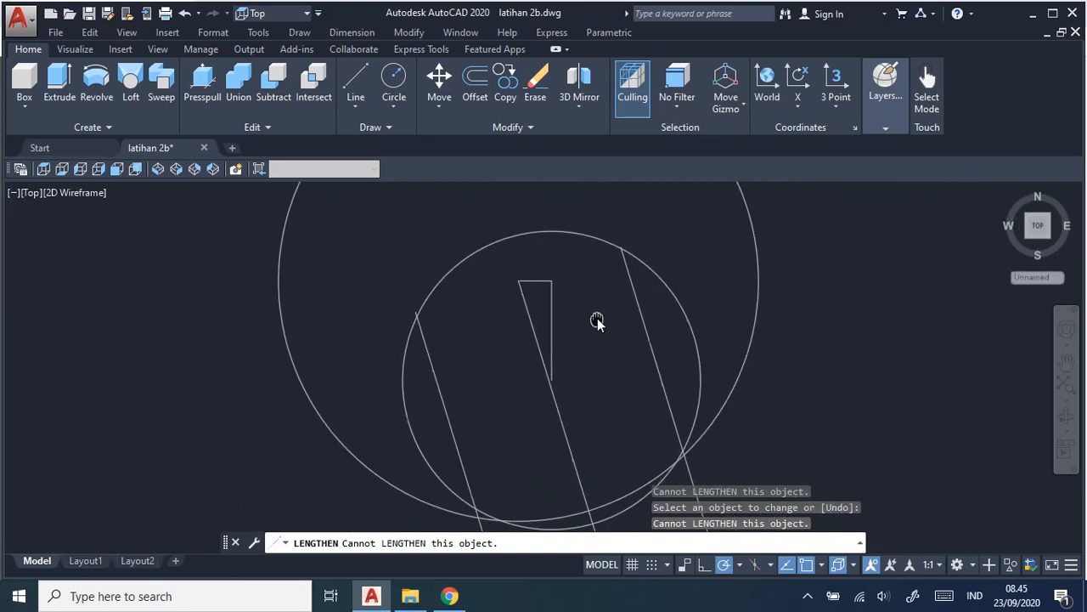
pyautogui.scroll(2, 609, 333)
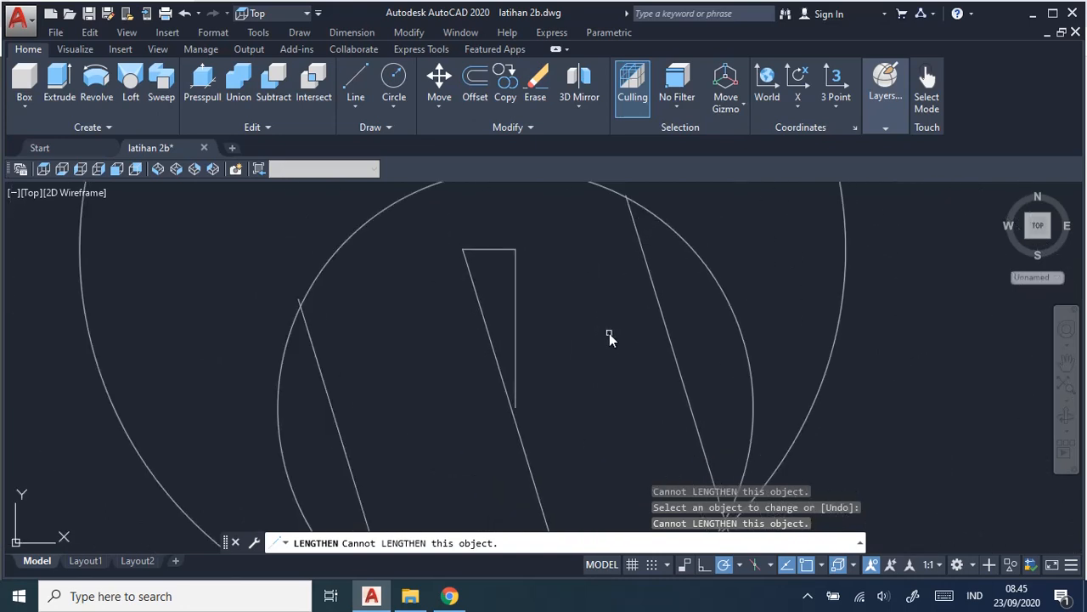
pyautogui.scroll(-2, 609, 333)
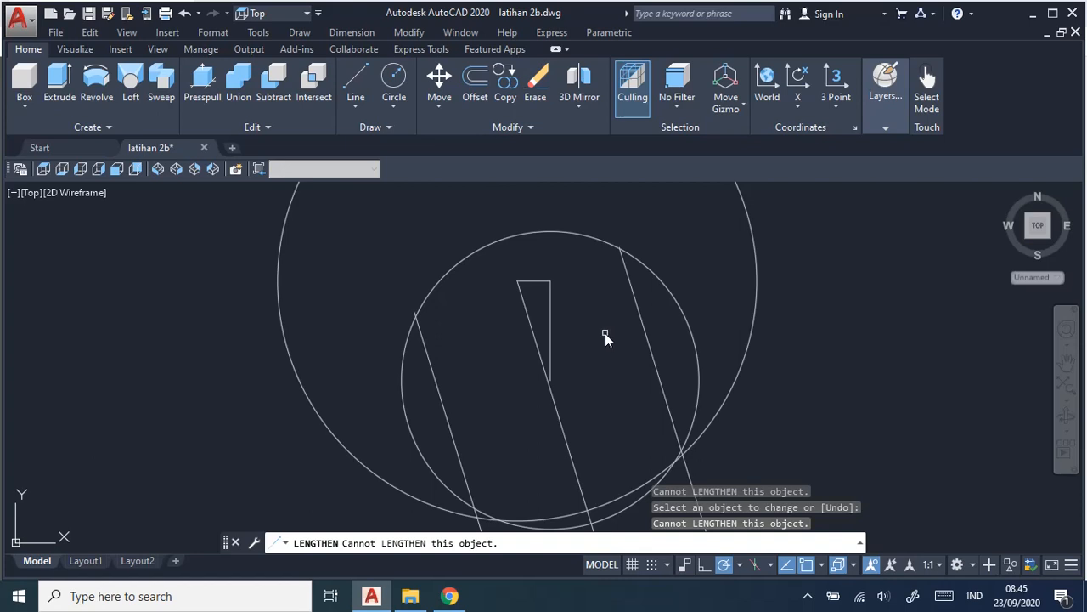
# Check the head spacing in the job sheet and draw a line 110 mm straight up from the 29 mm circle's centre.
pyautogui.scroll(-2, 605, 333)
pyautogui.moveTo(605, 333); pyautogui.dragTo(613, 425, button='middle')
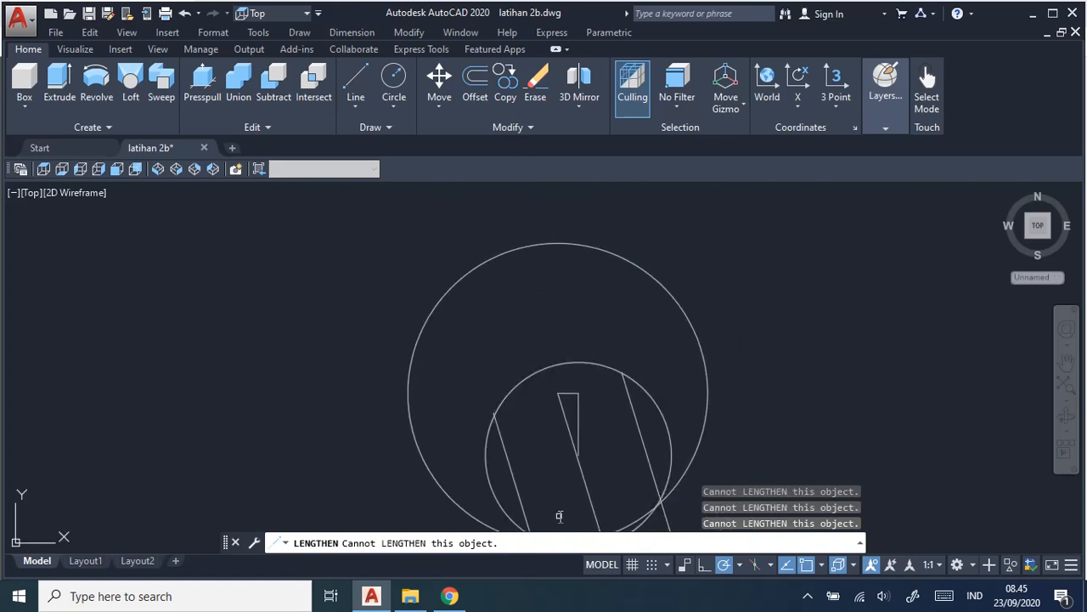
pyautogui.moveTo(633, 468); pyautogui.dragTo(621, 440, button='middle')
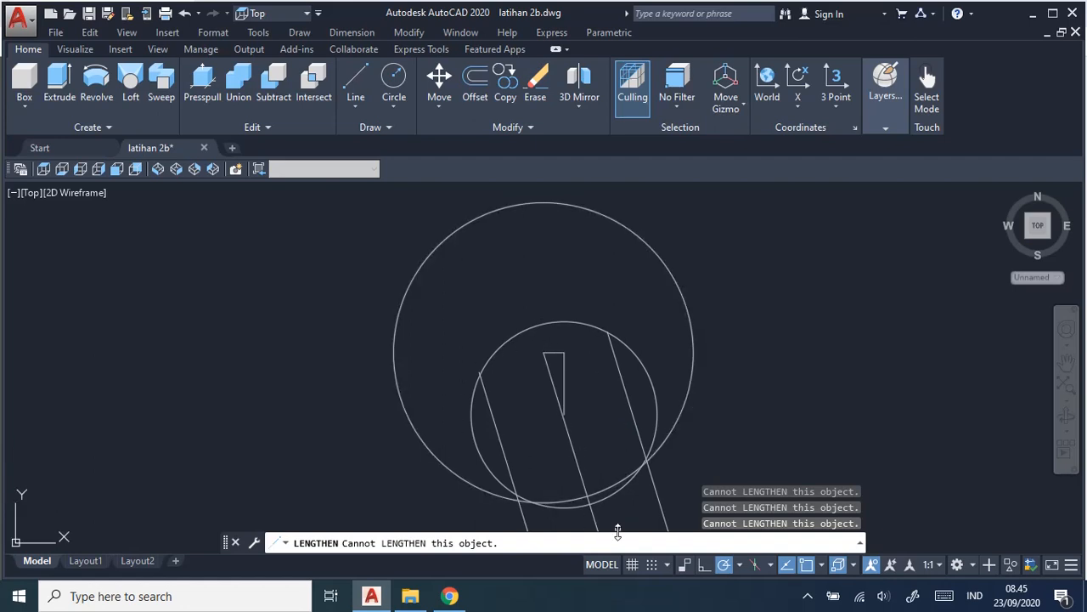
pyautogui.moveTo(756, 267); pyautogui.dragTo(747, 361, button='middle')
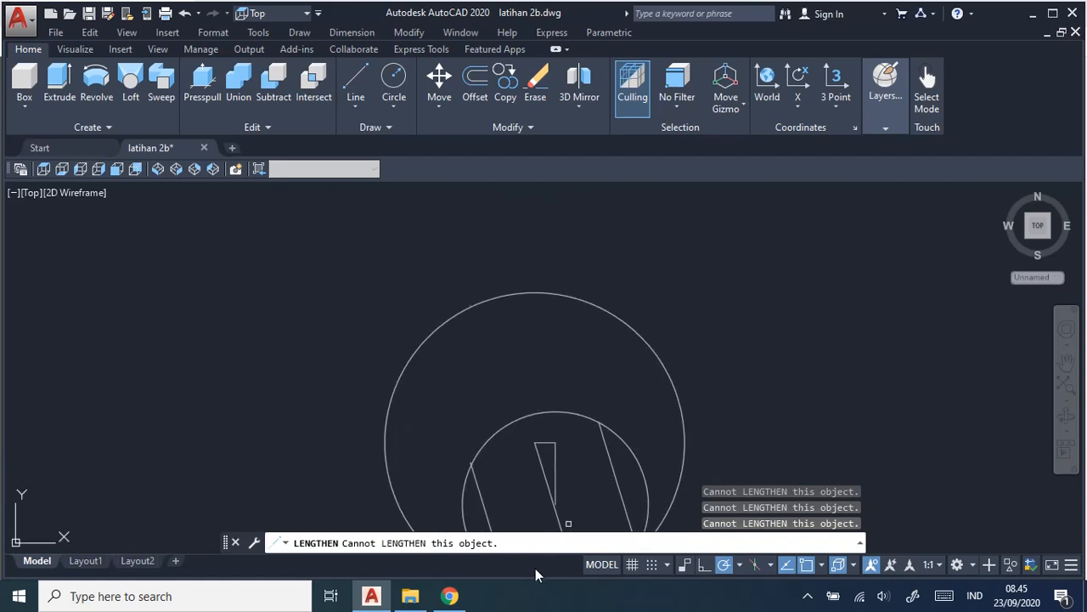
pyautogui.click(449, 595)
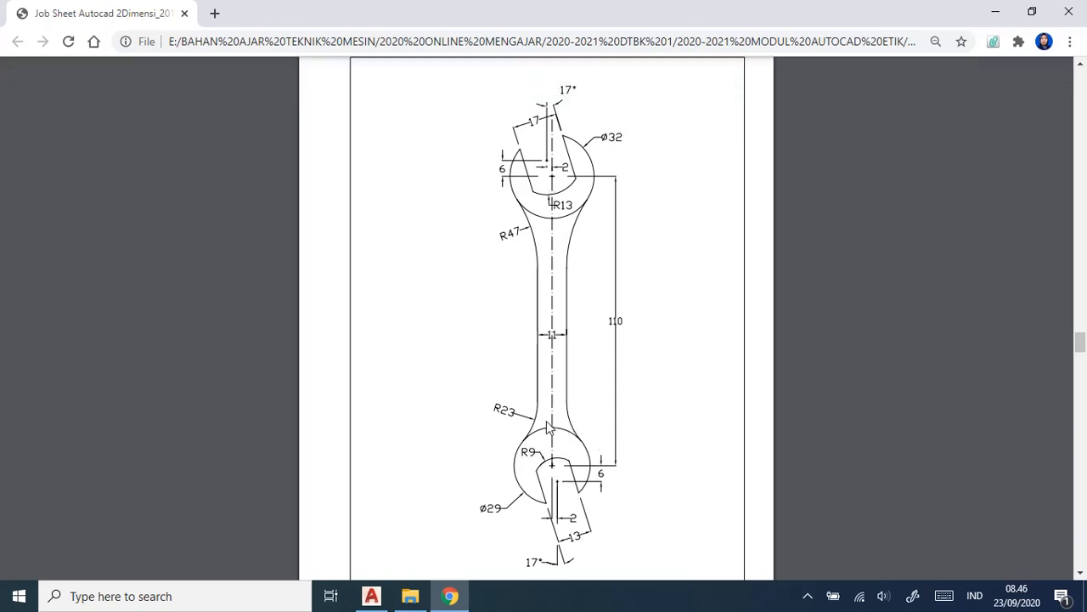
pyautogui.hotkey('alt', 'Tab')
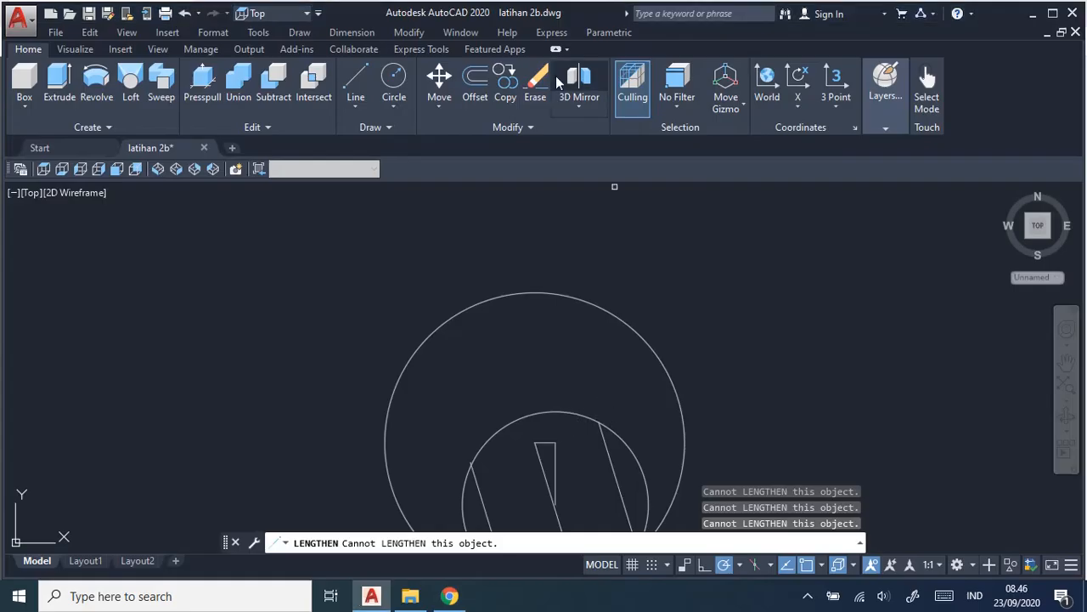
pyautogui.click(355, 81)
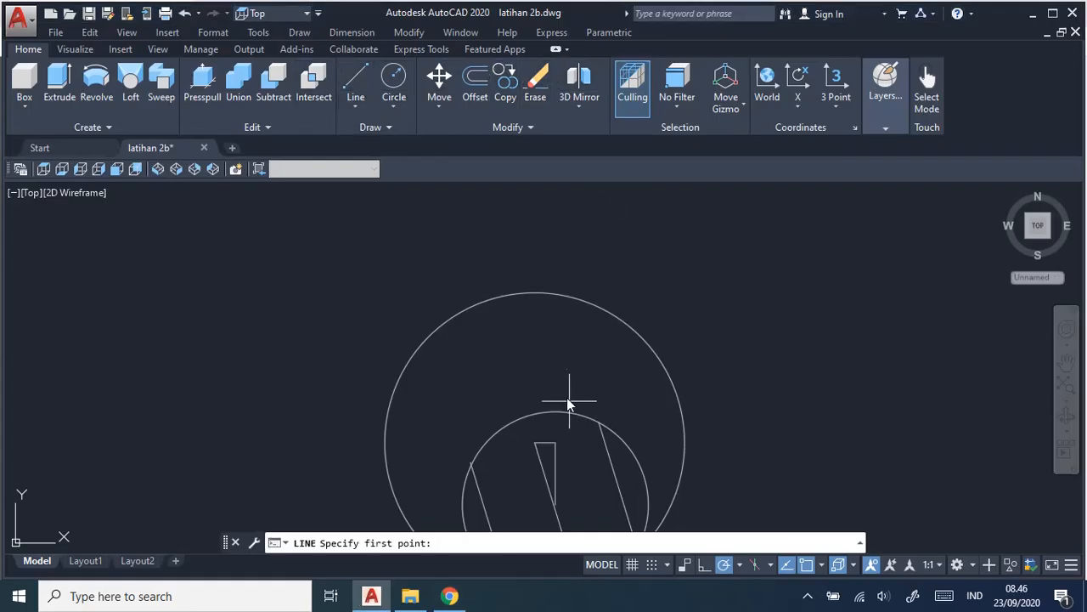
pyautogui.click(536, 443)
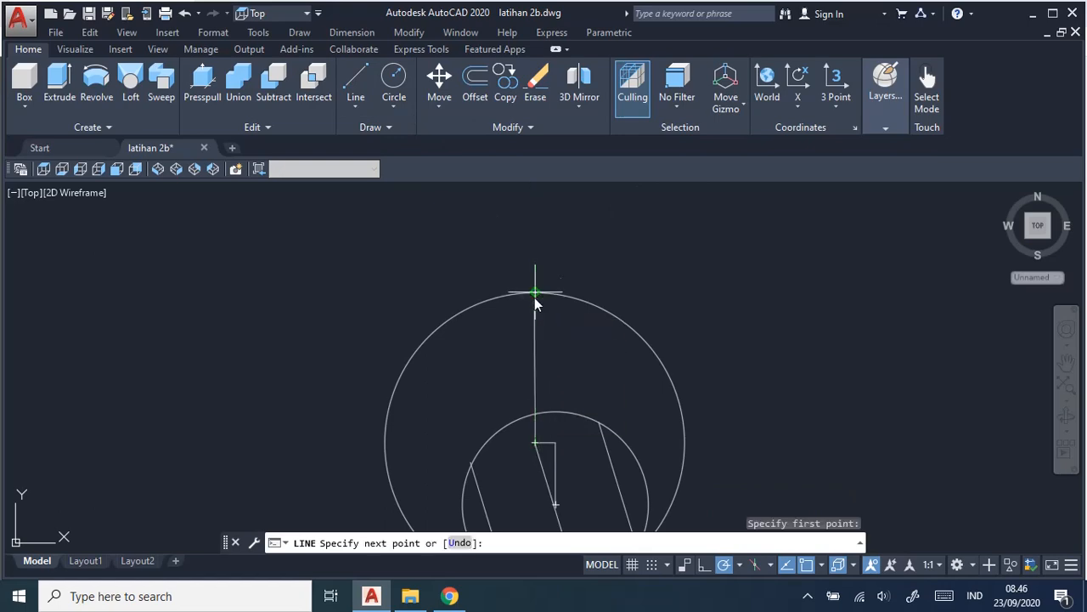
pyautogui.hotkey('alt', 'Tab')
pyautogui.hotkey('alt', 'Tab')
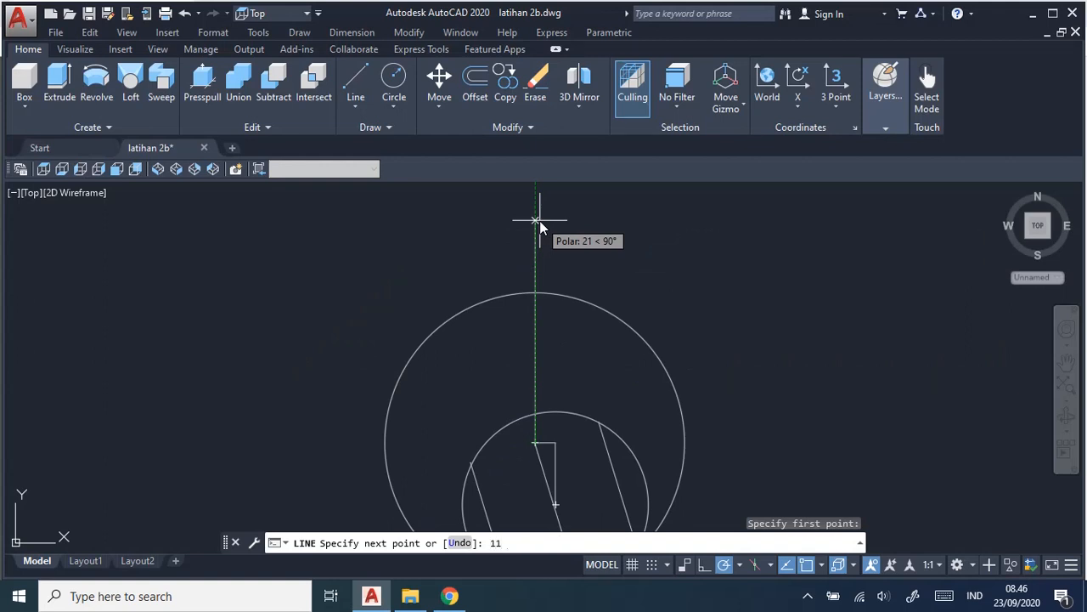
pyautogui.press('Return')
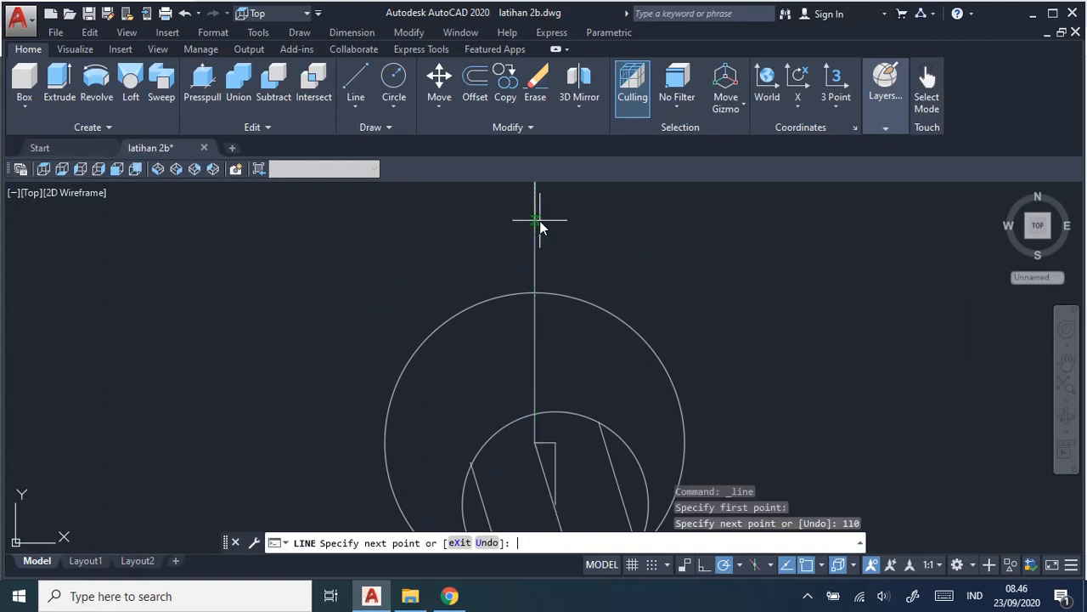
pyautogui.scroll(-2, 540, 226)
pyautogui.scroll(-2, 602, 356)
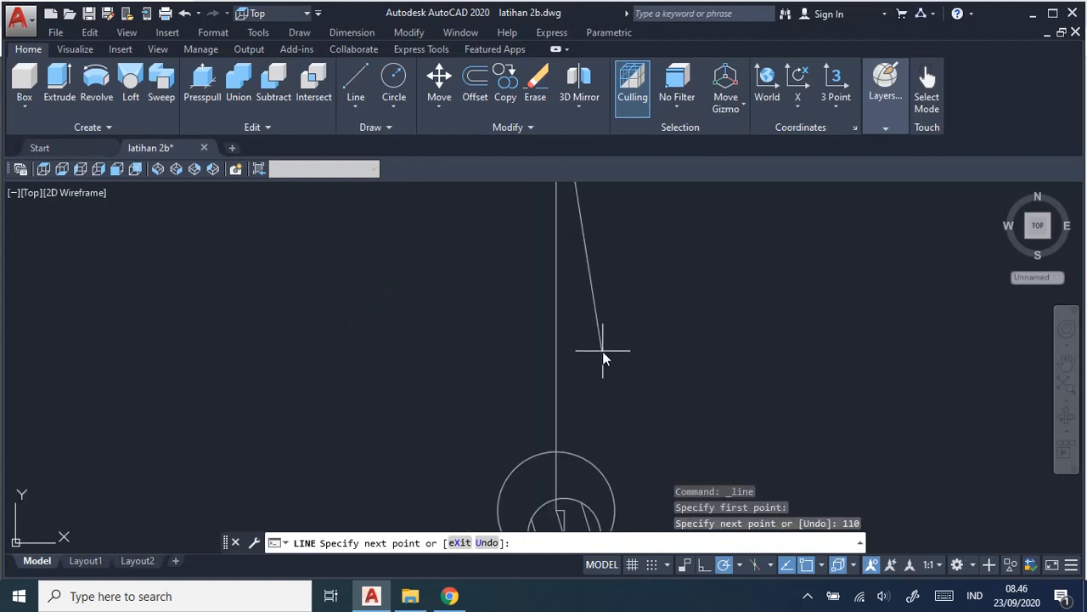
pyautogui.scroll(-3, 603, 356)
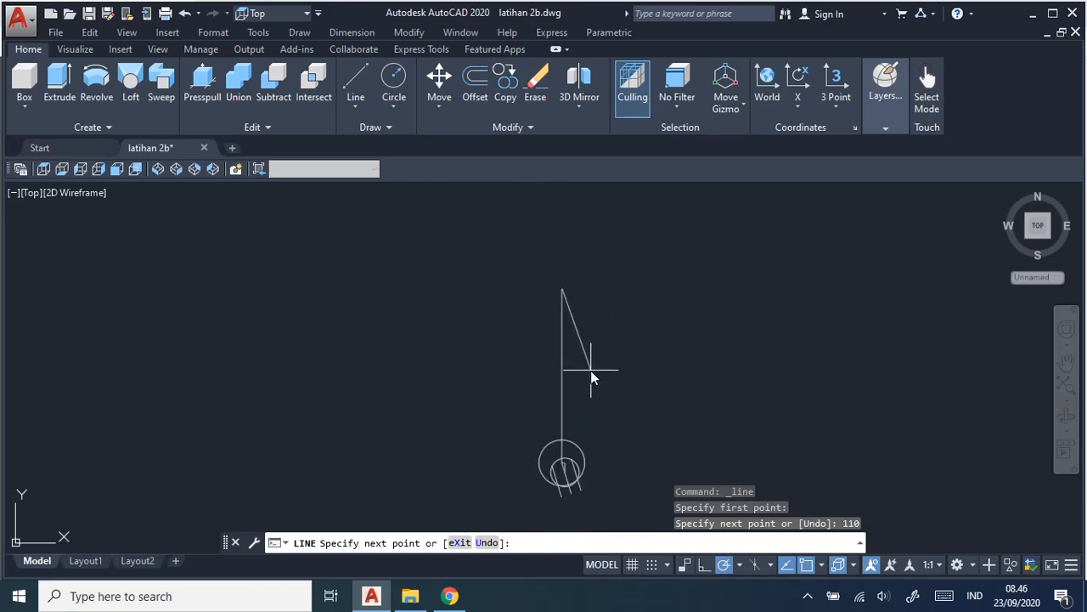
pyautogui.scroll(2, 590, 359)
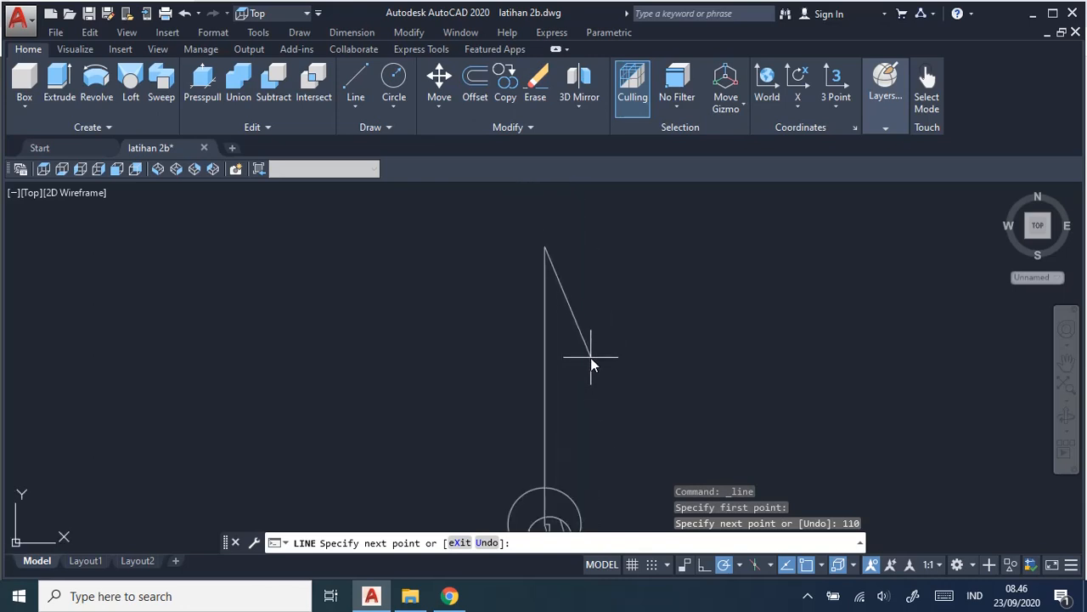
pyautogui.press('Escape')
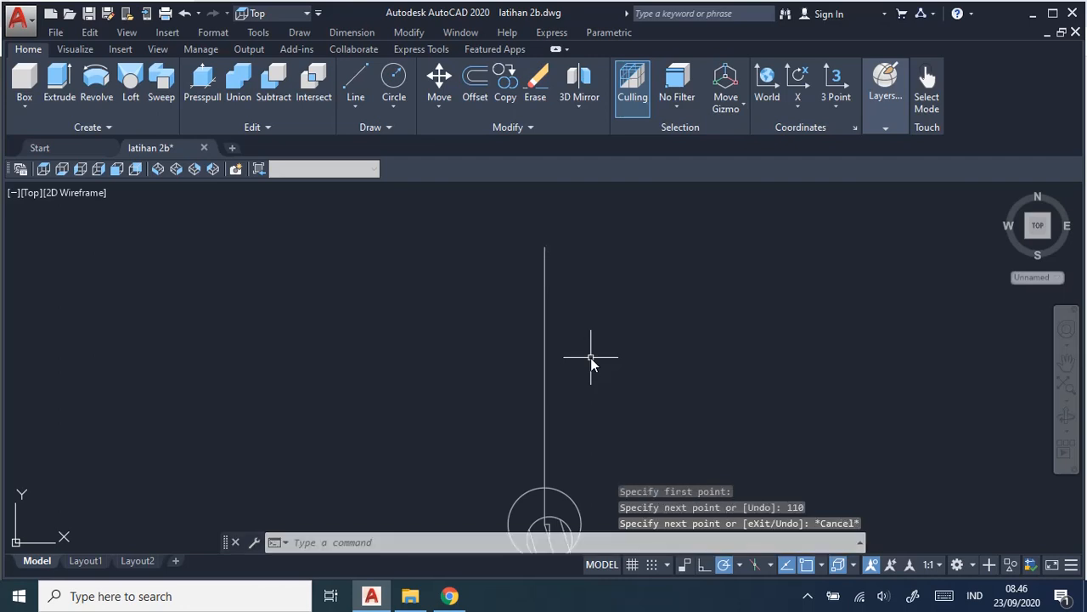
# Check the upper head's size in the job sheet and draw a 32 mm diameter circle centred on the vertical line's upper end.
pyautogui.scroll(2, 613, 311)
pyautogui.scroll(4, 611, 311)
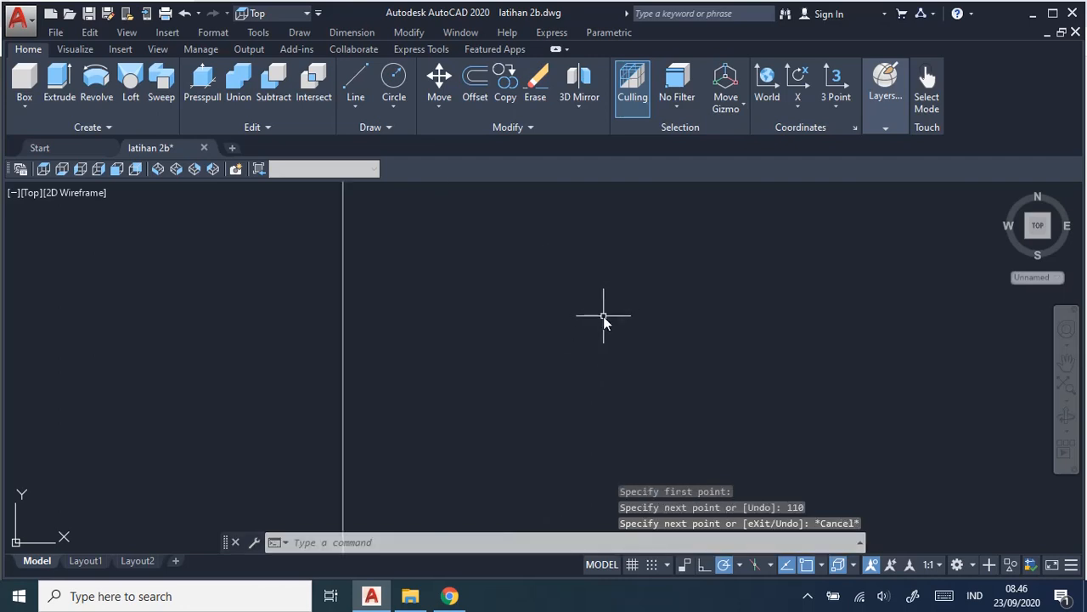
pyautogui.scroll(-6, 563, 310)
pyautogui.scroll(-3, 561, 286)
pyautogui.scroll(3, 563, 318)
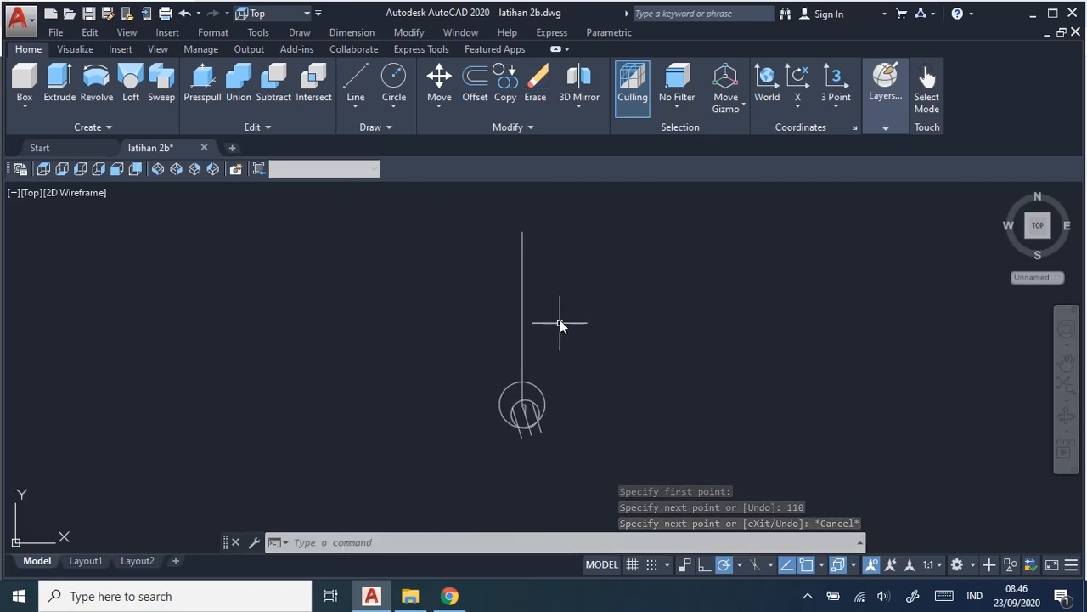
pyautogui.moveTo(584, 289); pyautogui.dragTo(577, 383, button='middle')
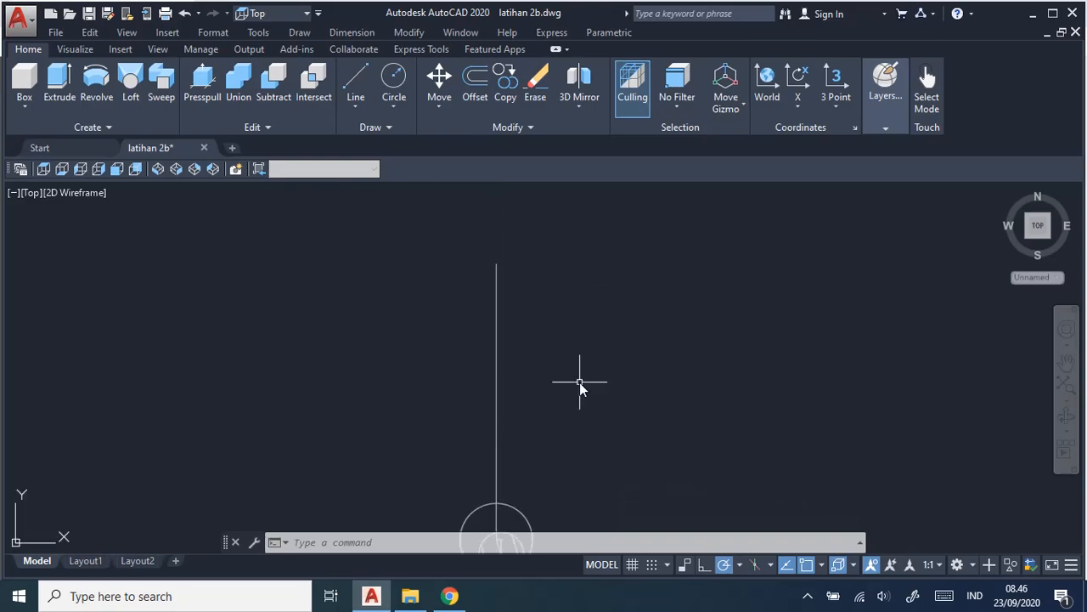
pyautogui.hotkey('alt', 'Tab')
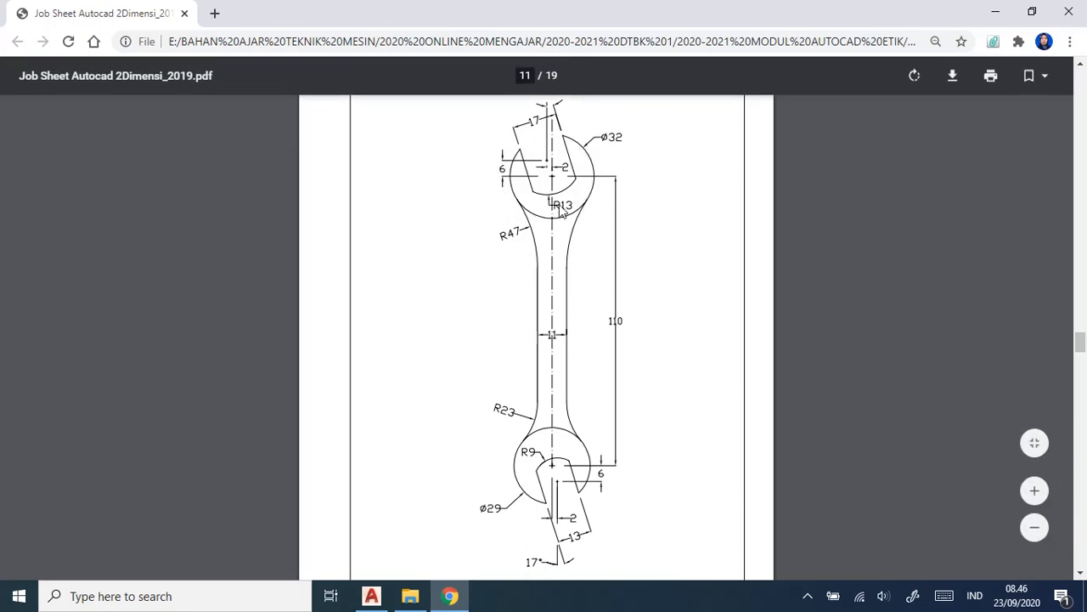
pyautogui.hotkey('alt', 'Tab')
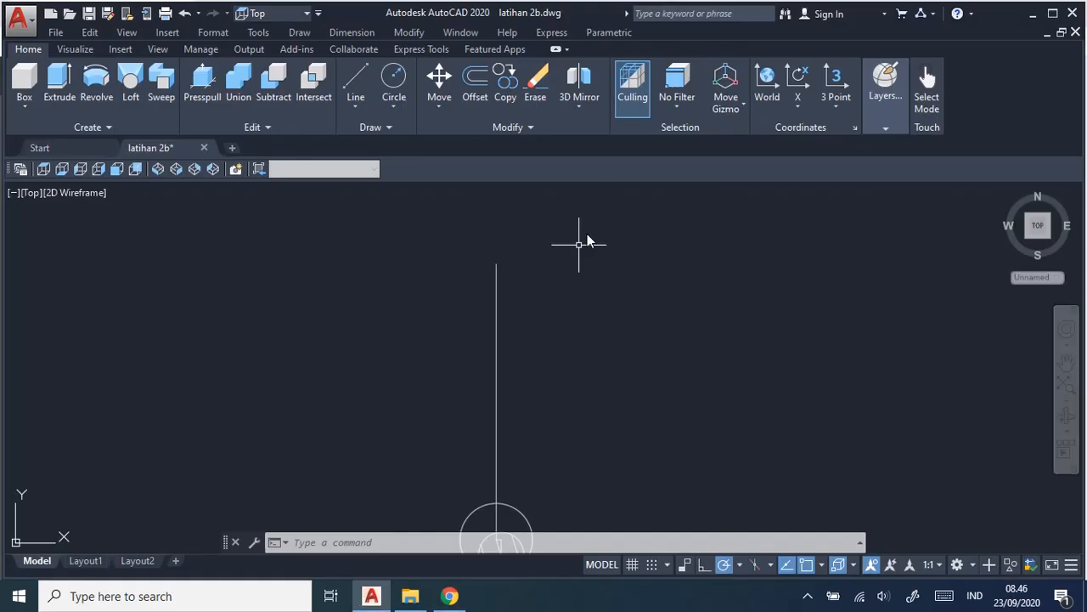
pyautogui.click(302, 34)
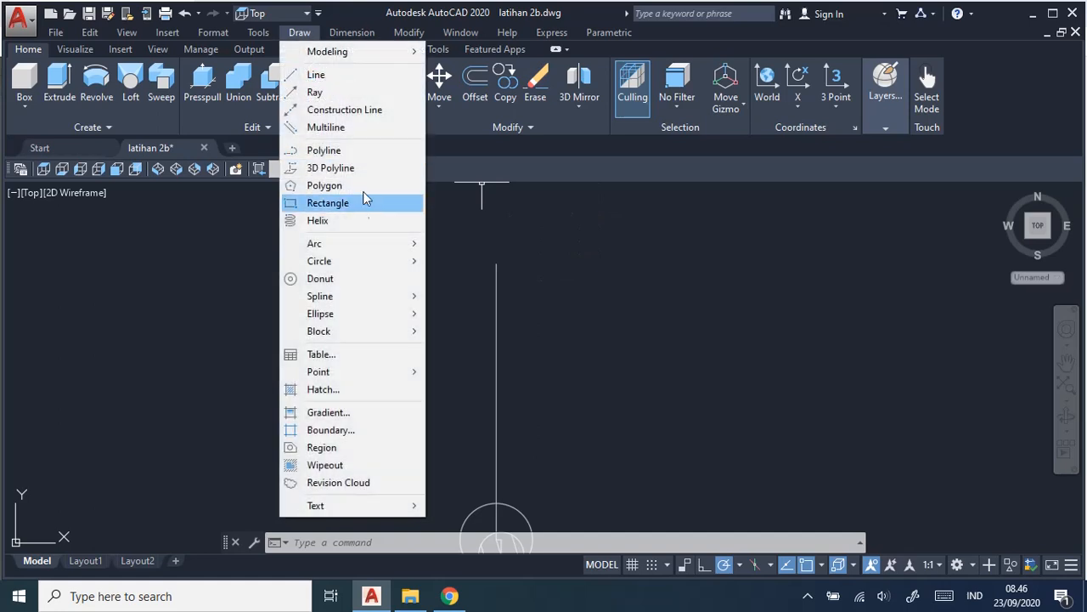
pyautogui.moveTo(403, 265)
pyautogui.click(480, 279)
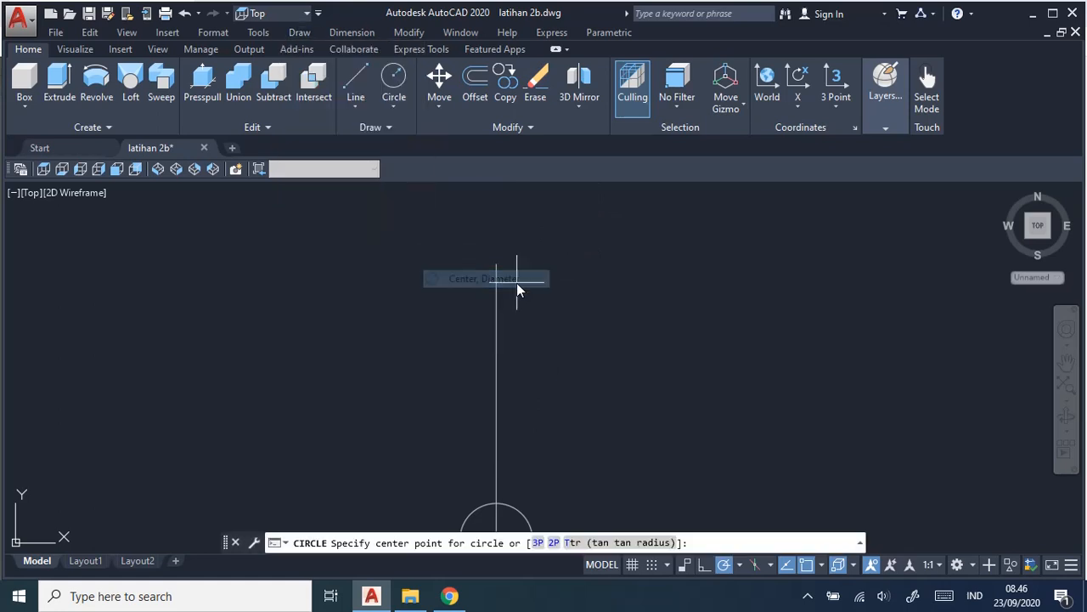
pyautogui.click(497, 265)
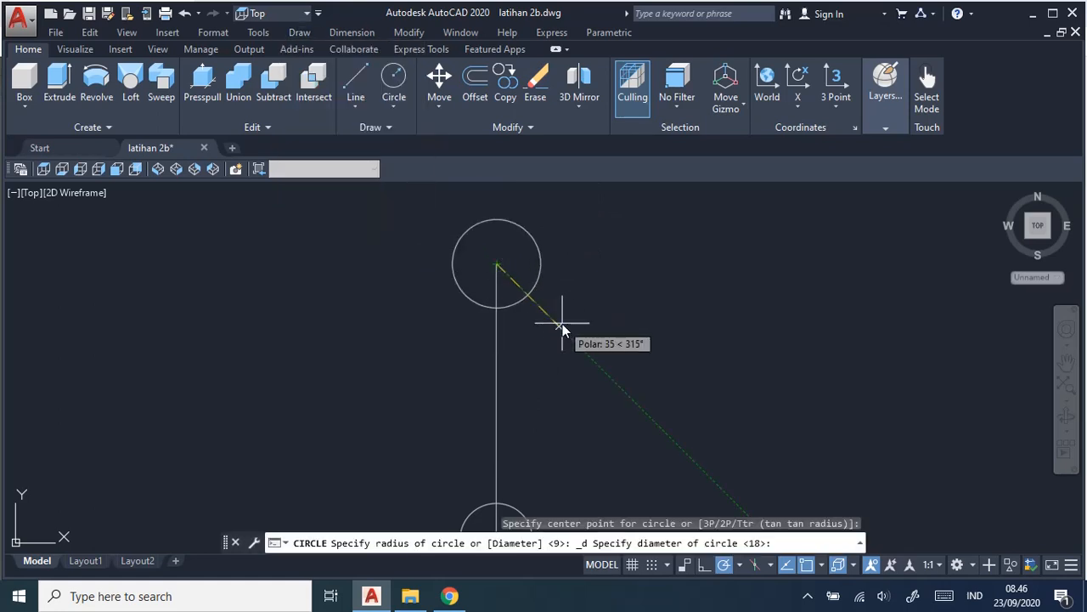
pyautogui.write('32')
pyautogui.press('Return')
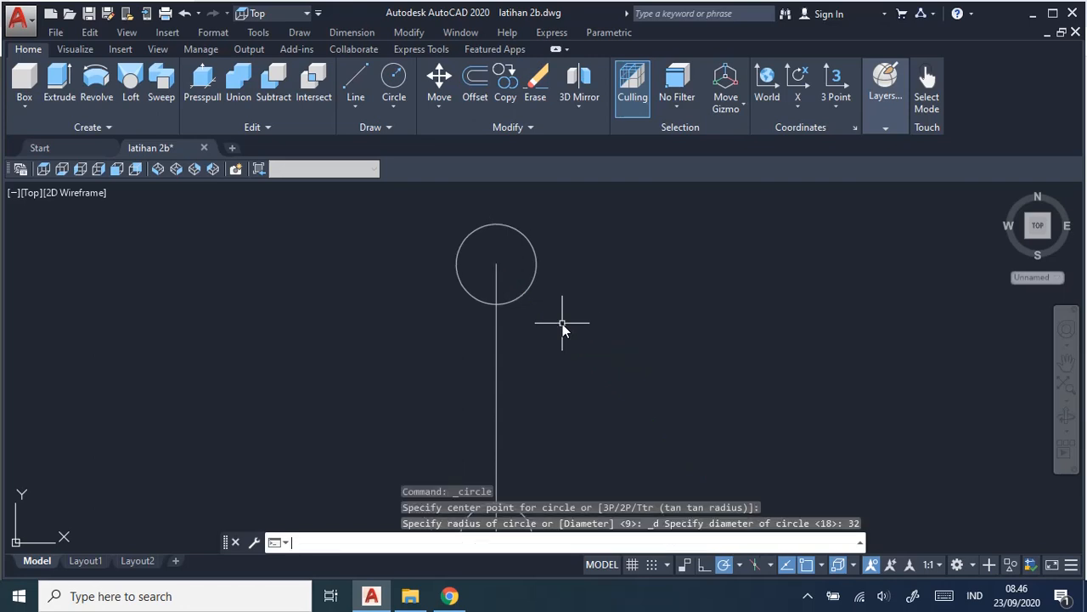
# Check the upper jaw offsets in the job sheet and draw lines from the 32 mm circle's centre, 2 mm left and 6 mm up.
pyautogui.scroll(2, 569, 303)
pyautogui.moveTo(558, 281); pyautogui.dragTo(648, 369, button='middle')
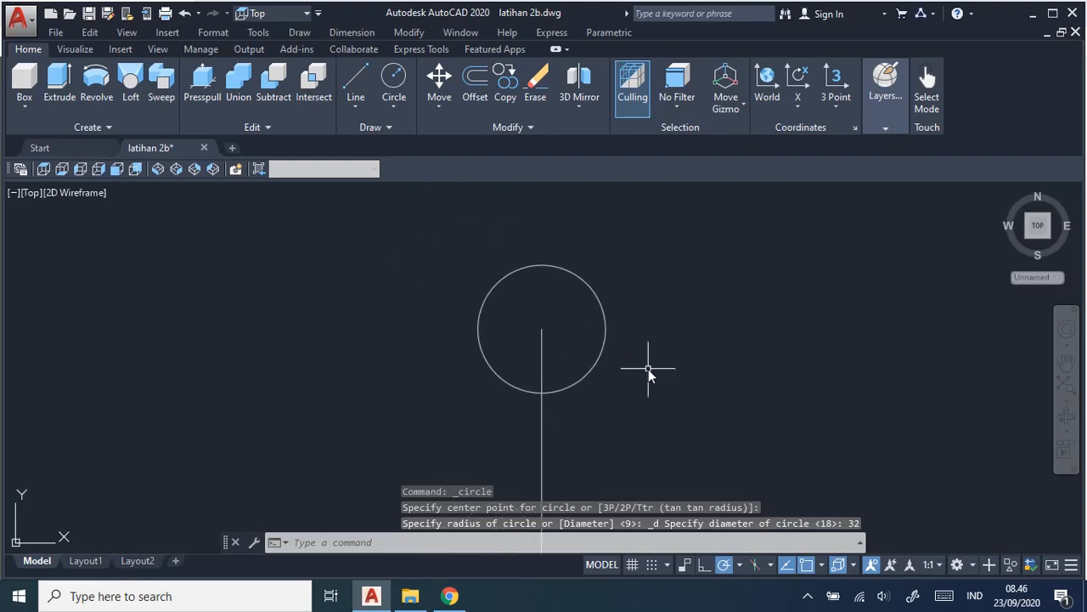
pyautogui.hotkey('alt', 'Tab')
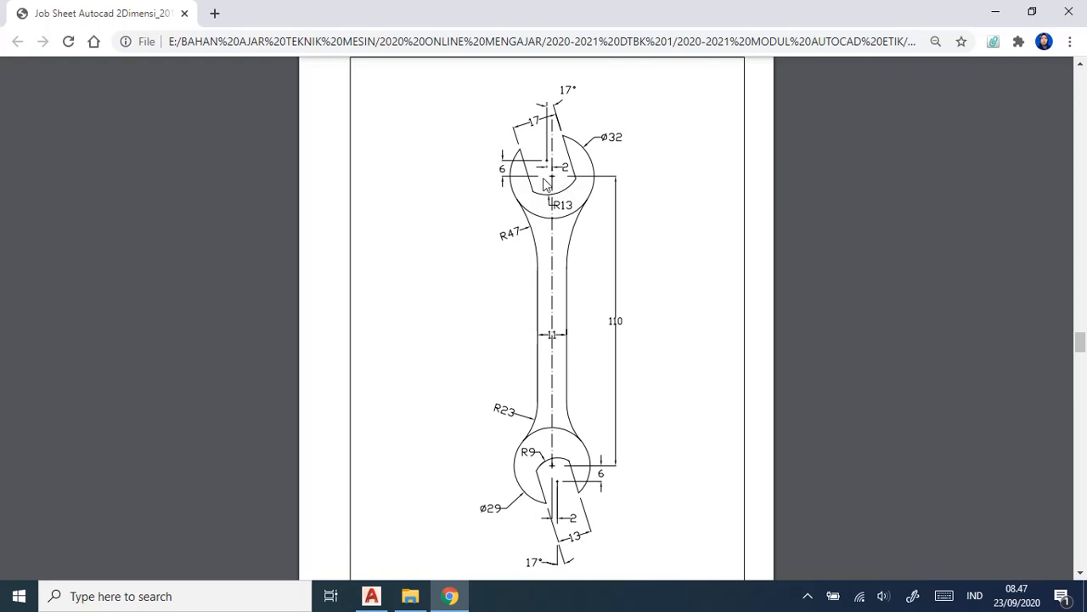
pyautogui.hotkey('alt', 'Tab')
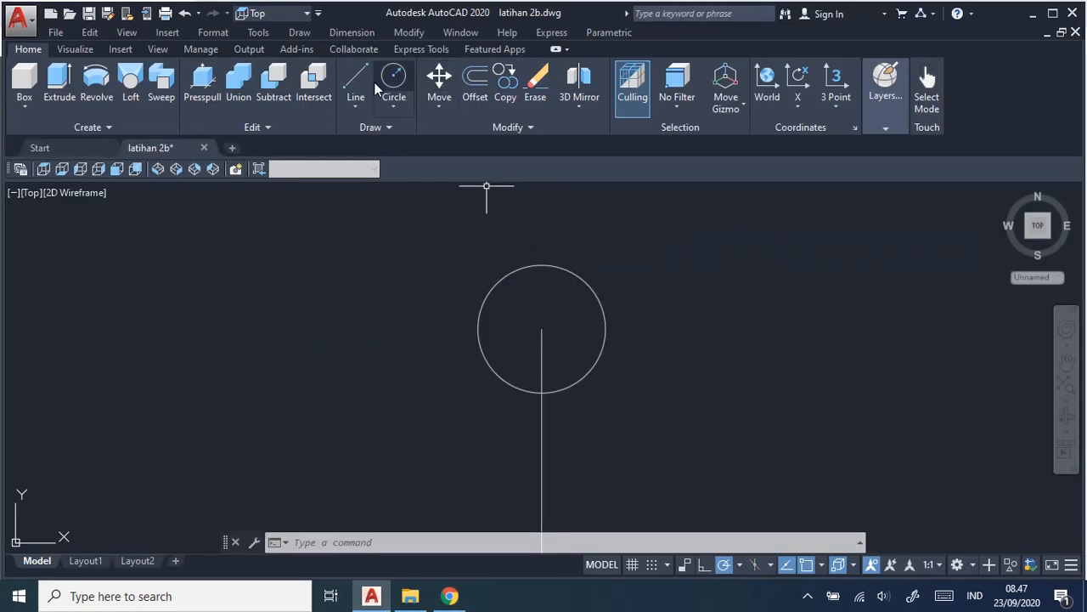
pyautogui.click(355, 85)
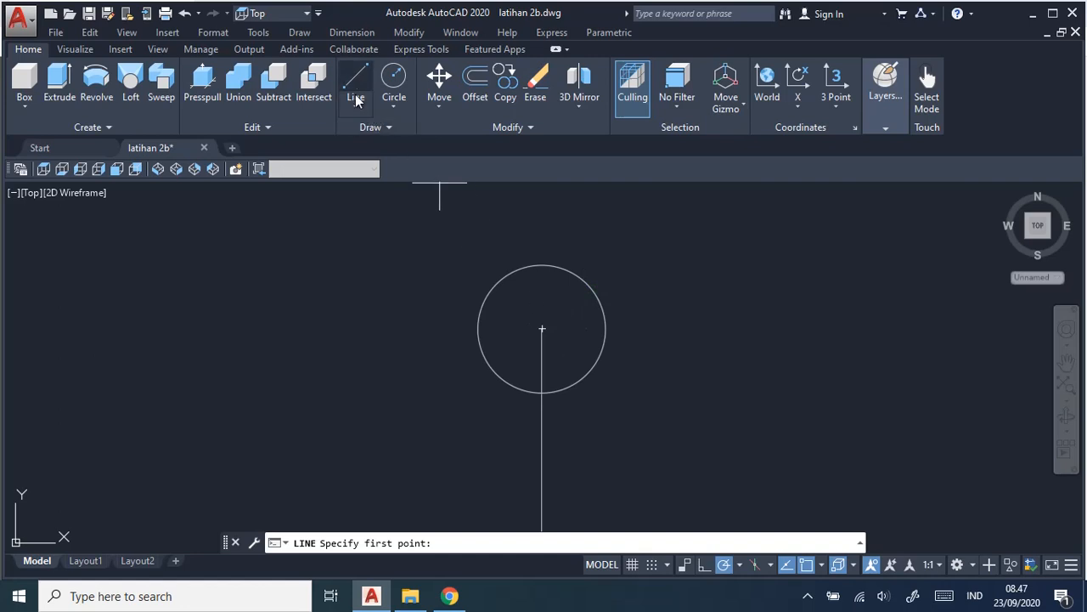
pyautogui.click(544, 336)
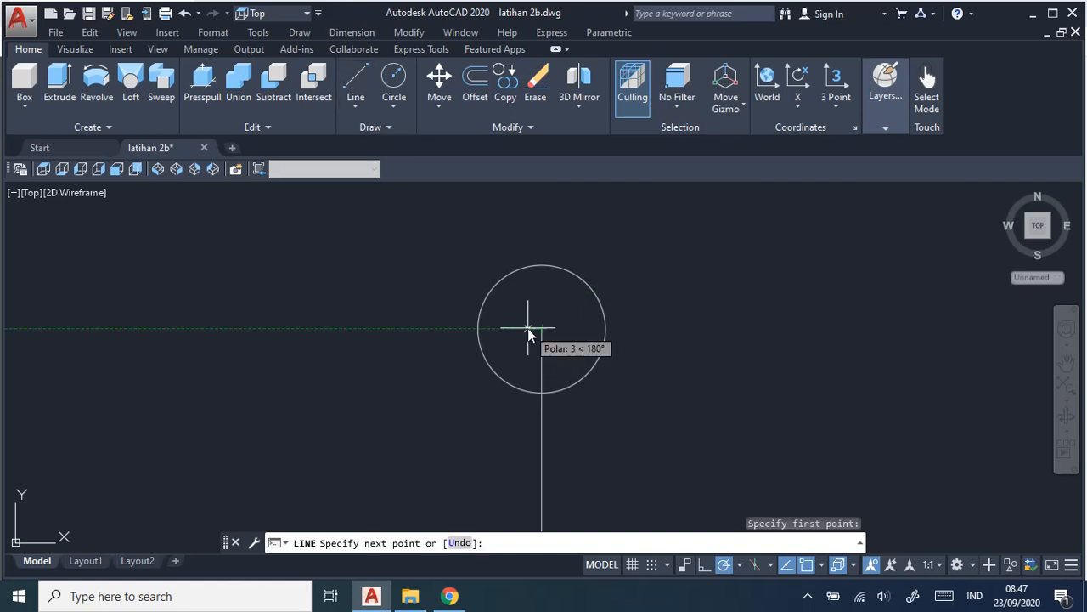
pyautogui.write('2')
pyautogui.press('Return')
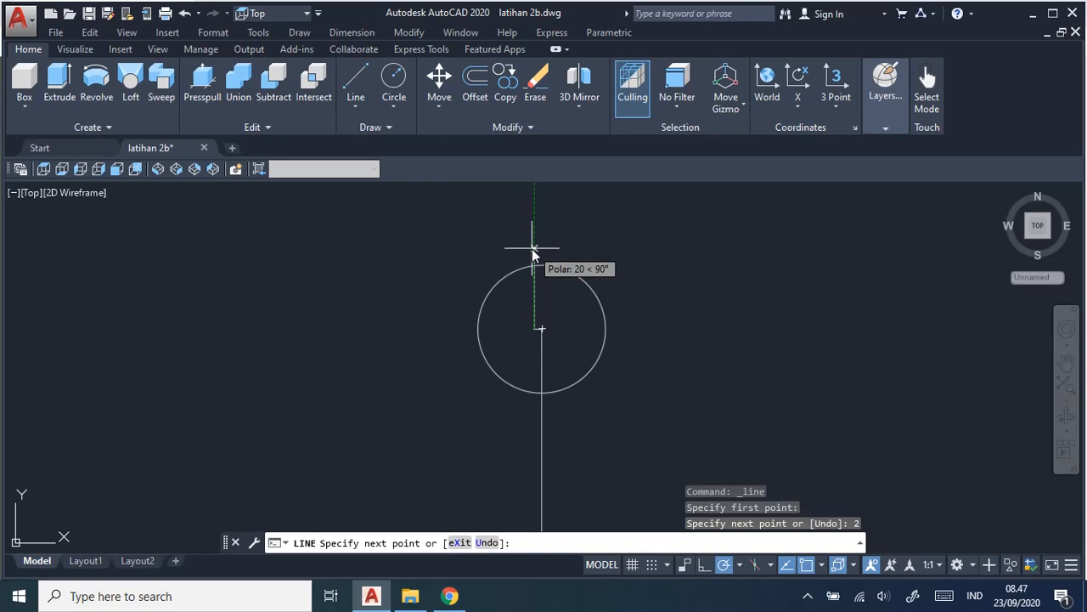
pyautogui.write('6')
pyautogui.press('Return')
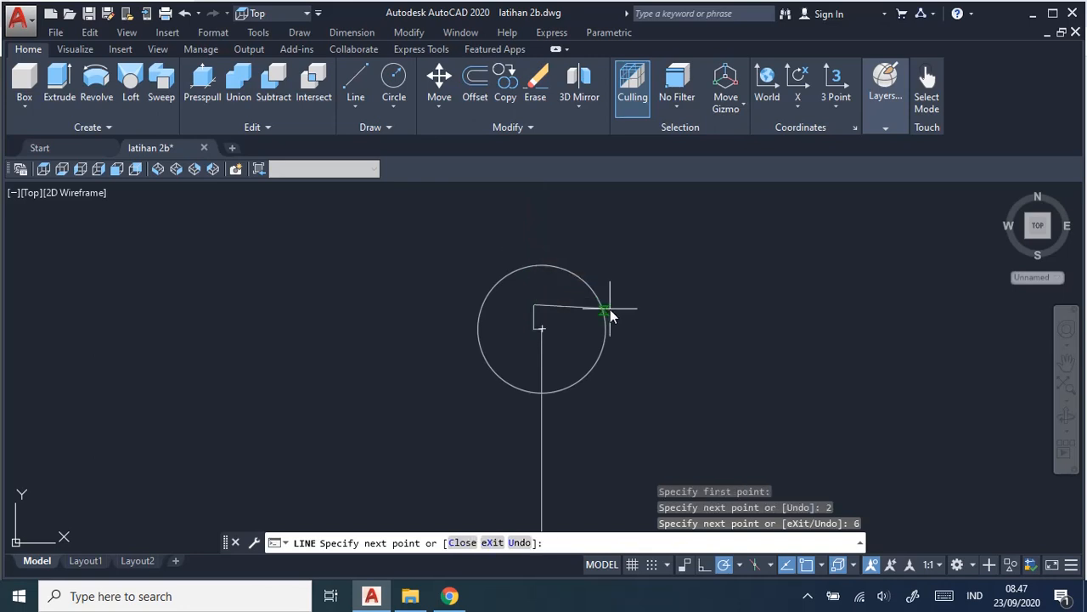
pyautogui.press('Escape')
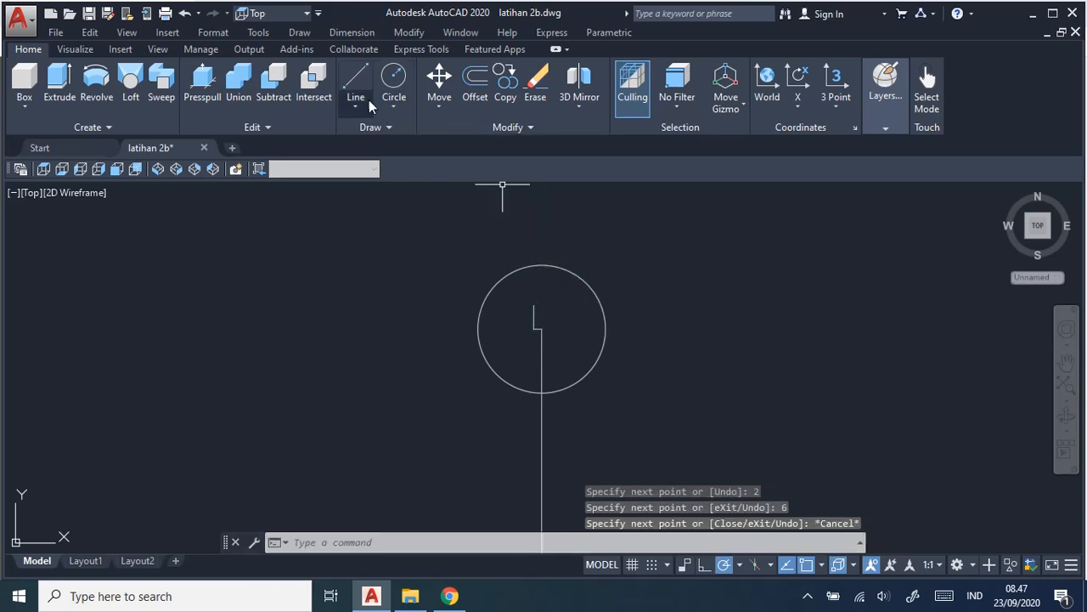
# Draw a circle centred on the upper end of the 6 mm line, using the job sheet's jaw radius of 13 mm.
pyautogui.click(303, 37)
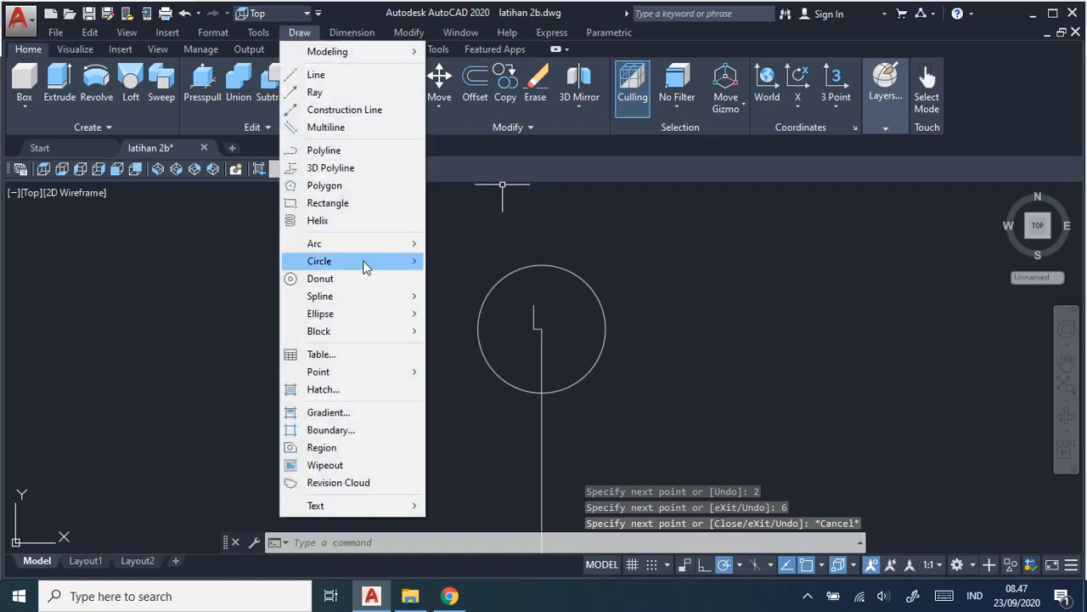
pyautogui.moveTo(405, 267)
pyautogui.click(501, 261)
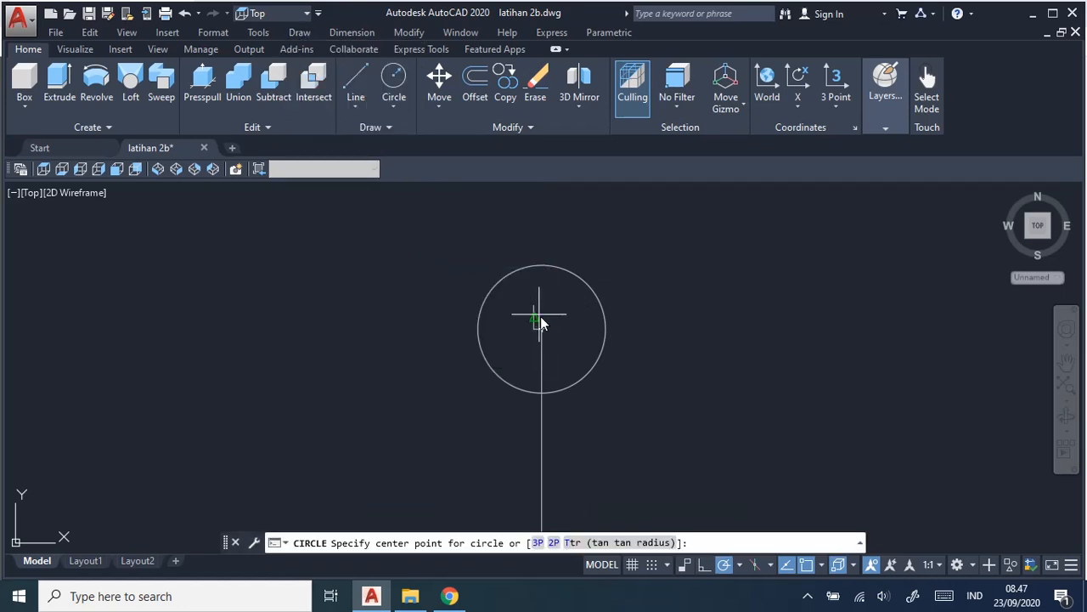
pyautogui.click(536, 306)
pyautogui.hotkey('alt', 'Tab')
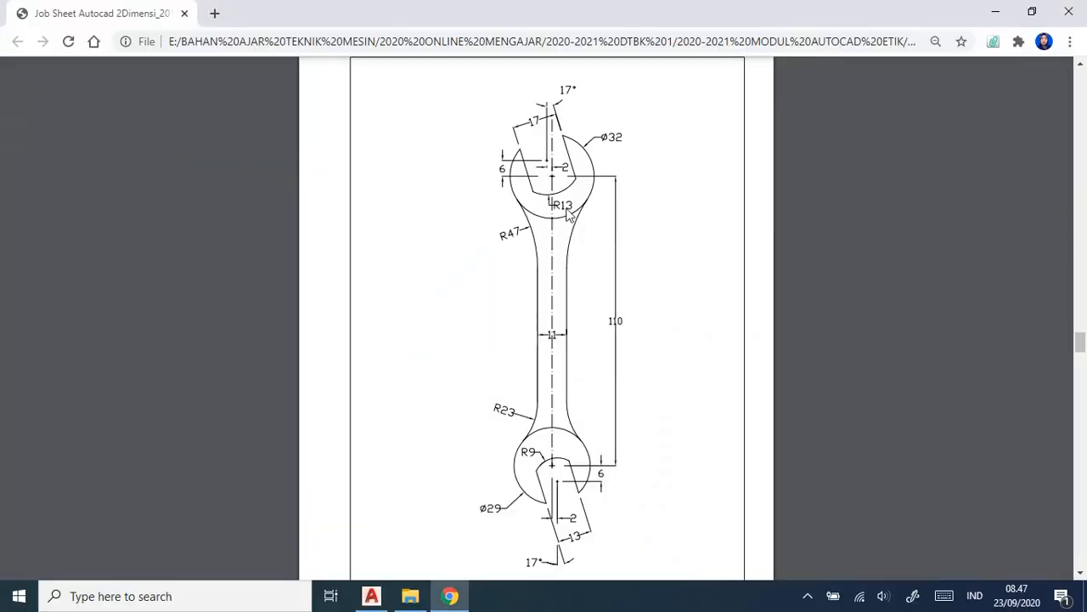
pyautogui.hotkey('alt', 'Tab')
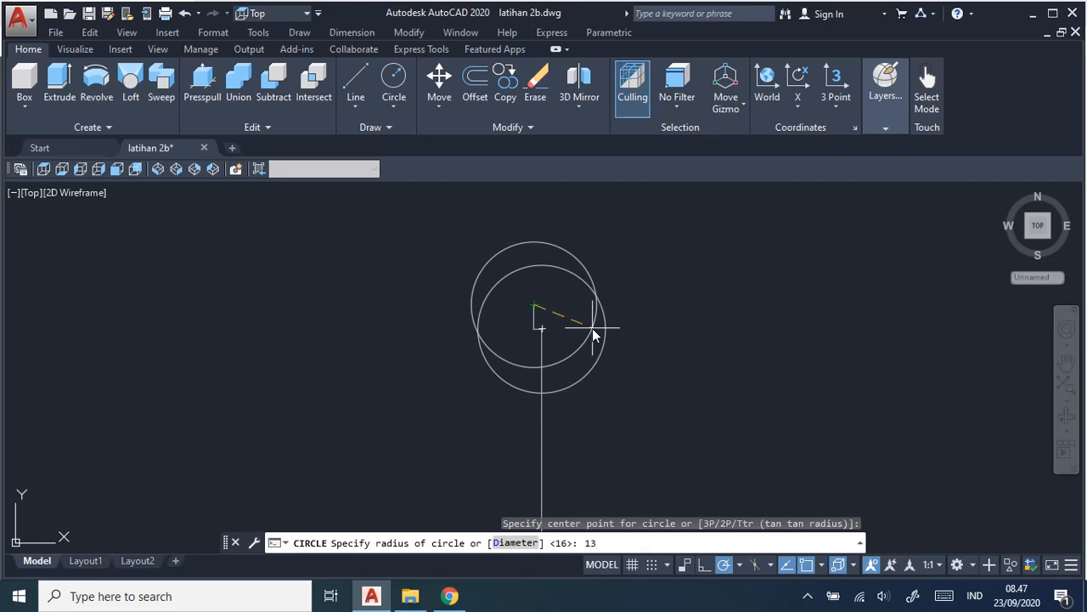
pyautogui.press('Return')
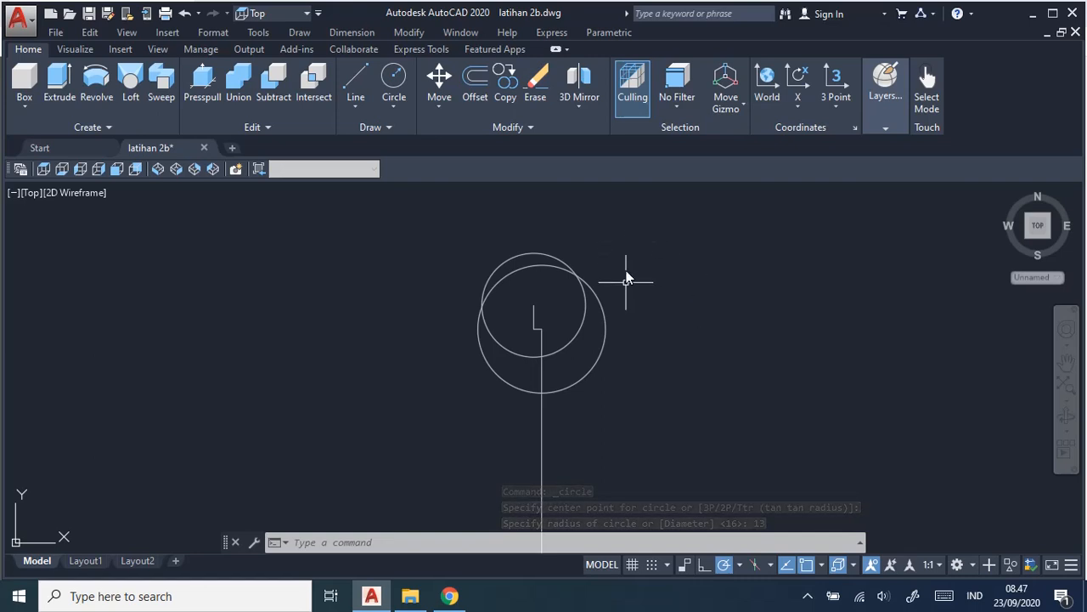
# Lengthen the vertical line dynamically about 24 mm straight up beyond the 32 mm circle's centre.
pyautogui.scroll(2, 591, 308)
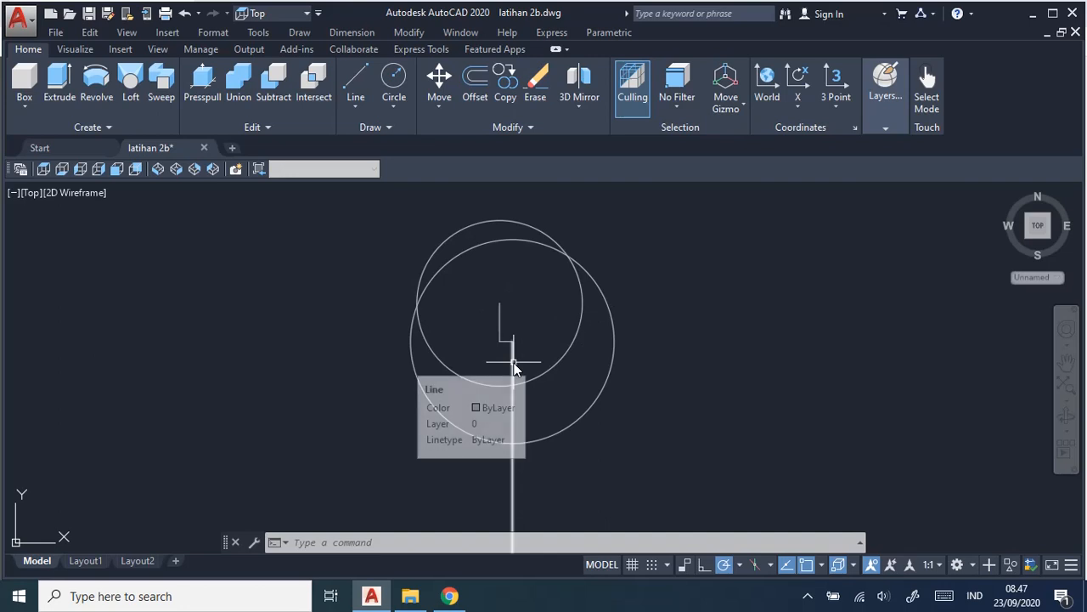
pyautogui.click(451, 542)
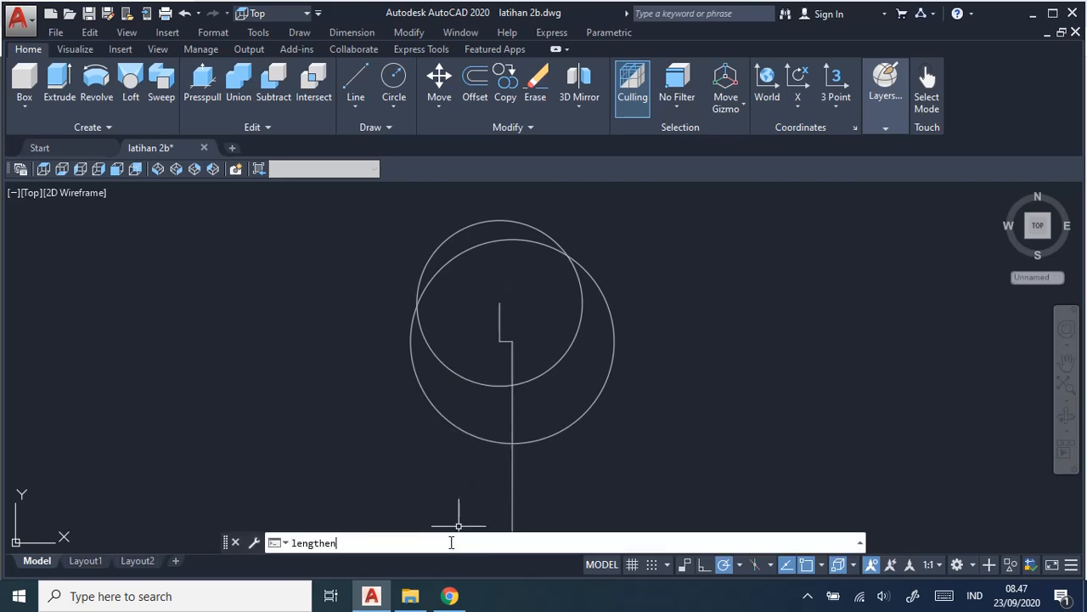
pyautogui.write('lengthen')
pyautogui.press('Return')
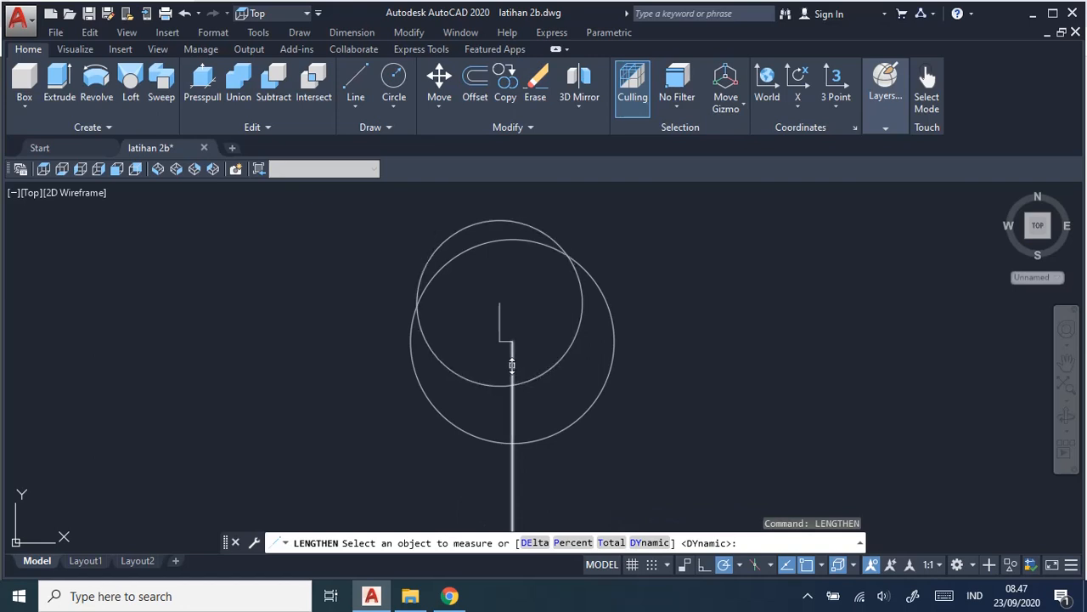
pyautogui.click(512, 366)
pyautogui.click(649, 542)
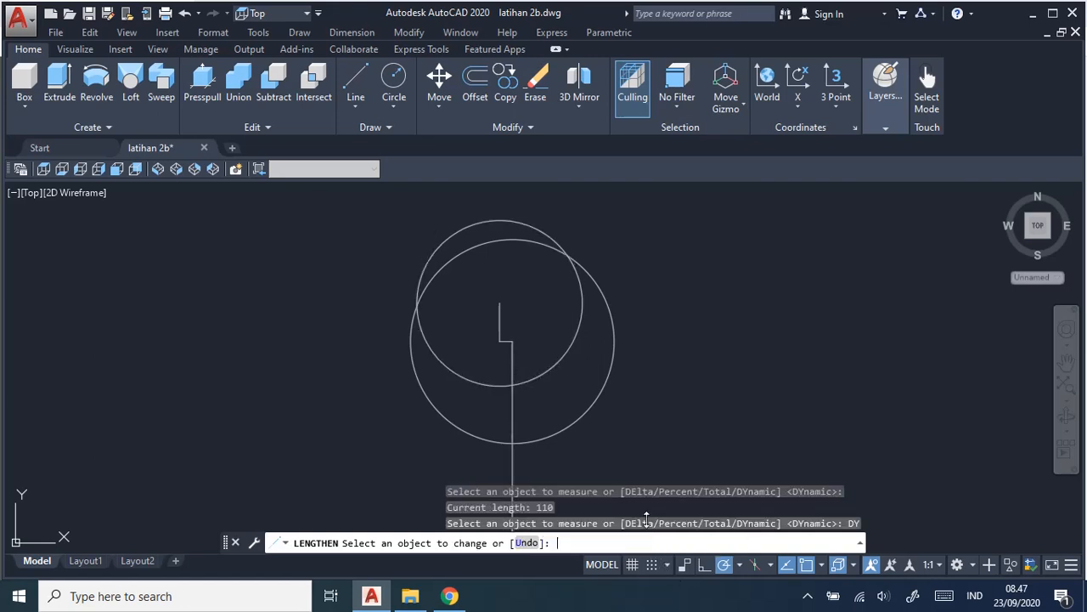
pyautogui.click(510, 370)
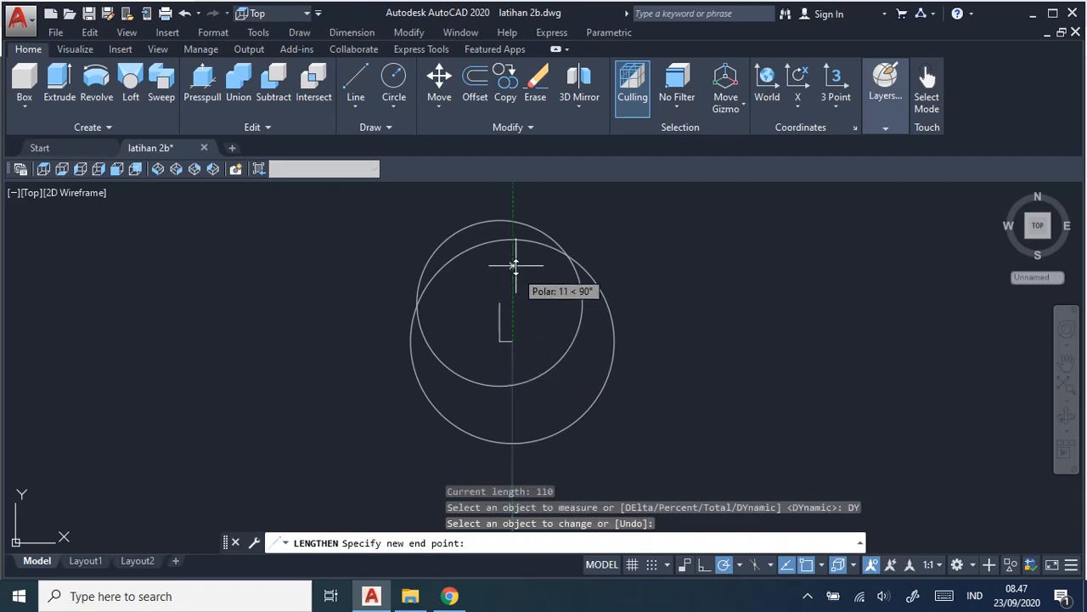
pyautogui.click(514, 204)
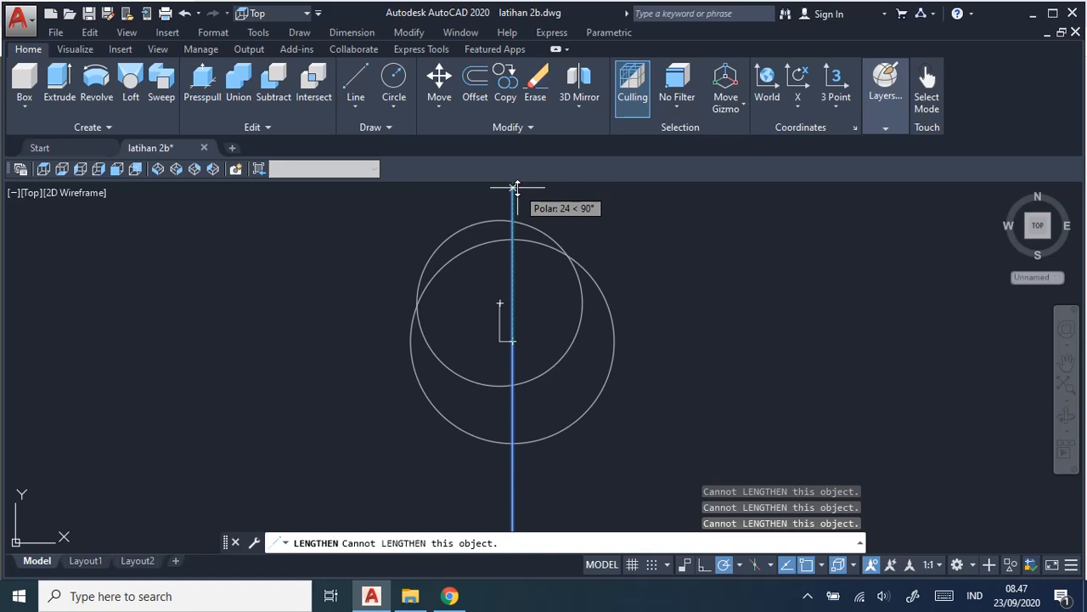
pyautogui.click(513, 187)
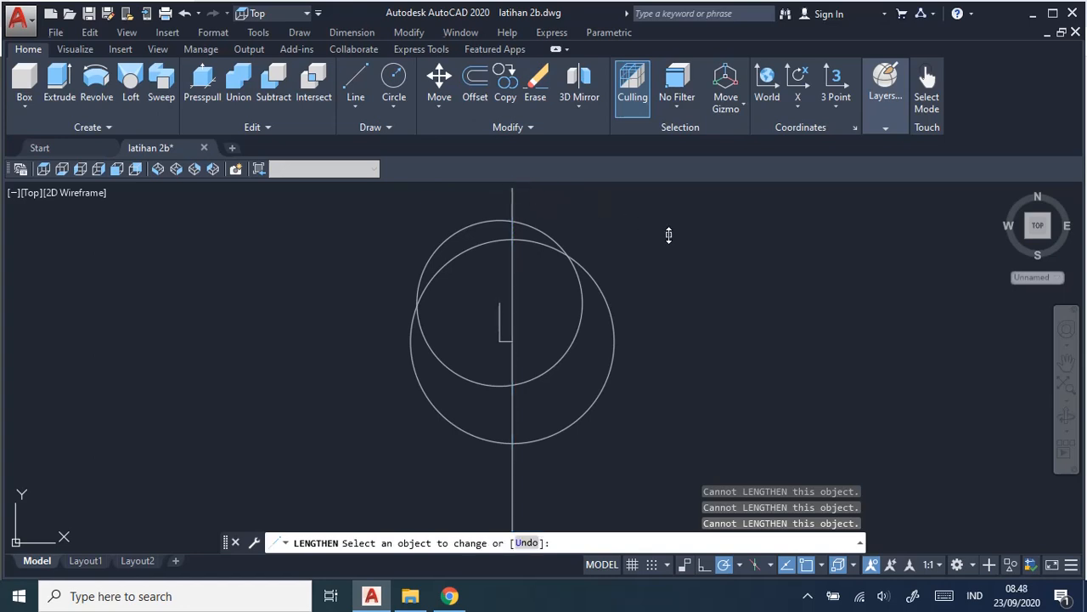
# Check the upper jaw's tilt angle and opening width in the job sheet.
pyautogui.hotkey('alt', 'Tab')
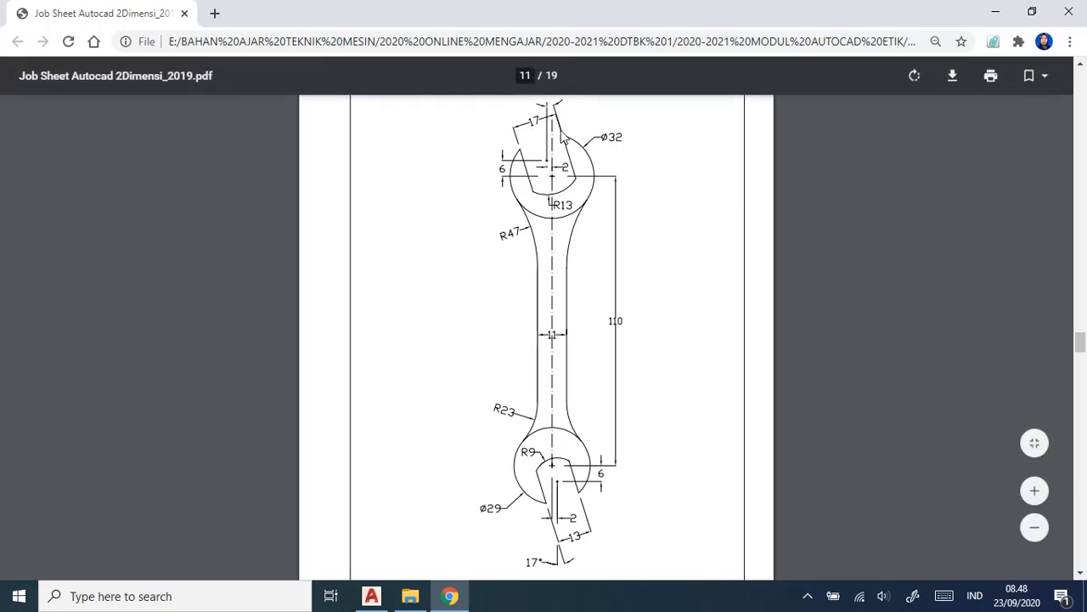
pyautogui.scroll(2, 642, 166)
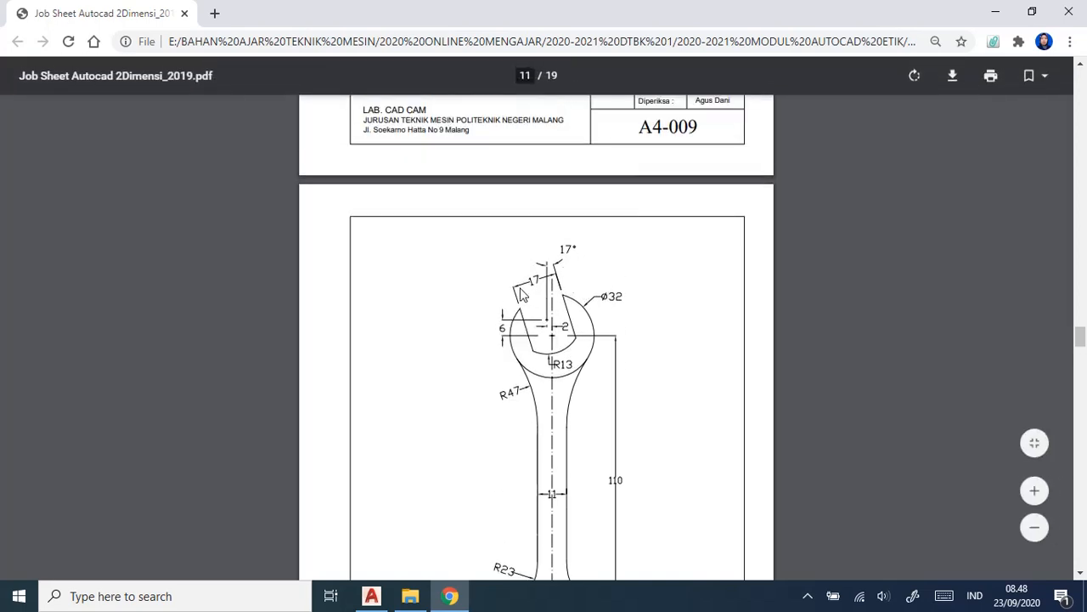
pyautogui.hotkey('alt', 'Tab')
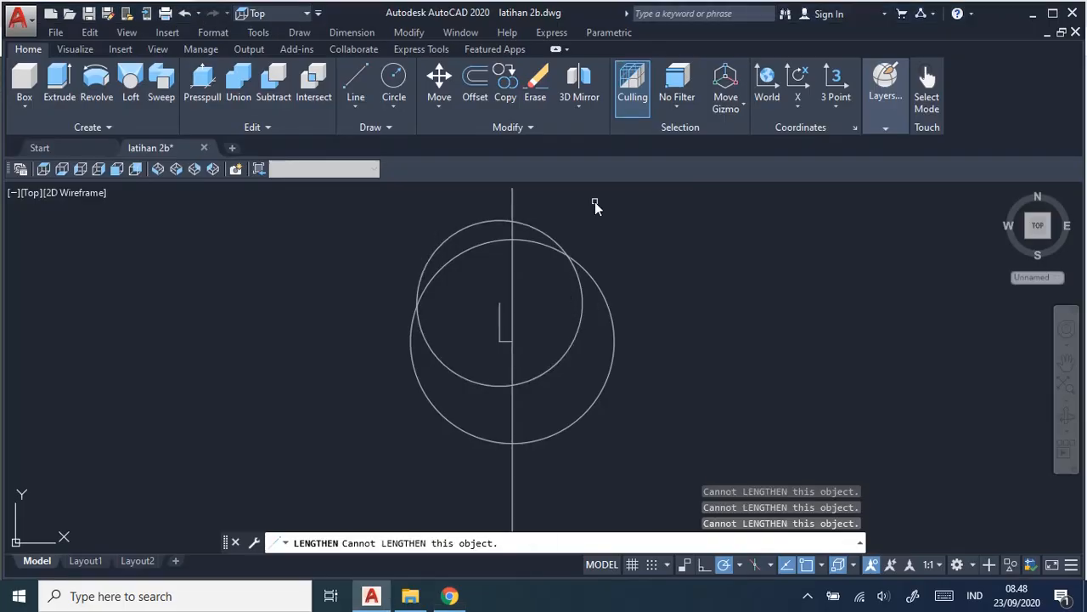
pyautogui.click(409, 32)
pyautogui.click(416, 31)
pyautogui.click(411, 32)
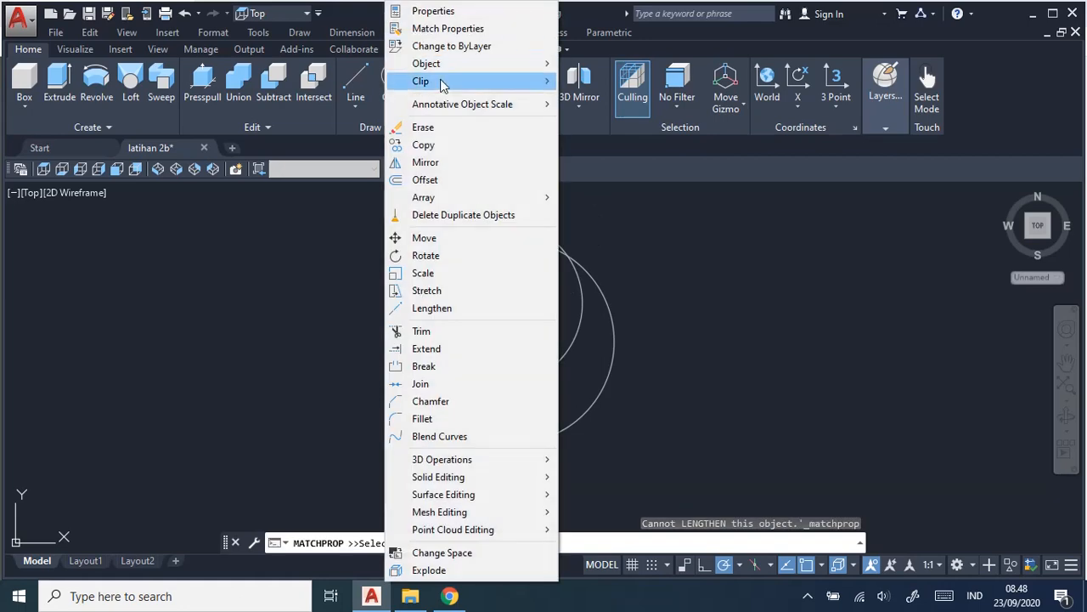
pyautogui.click(458, 256)
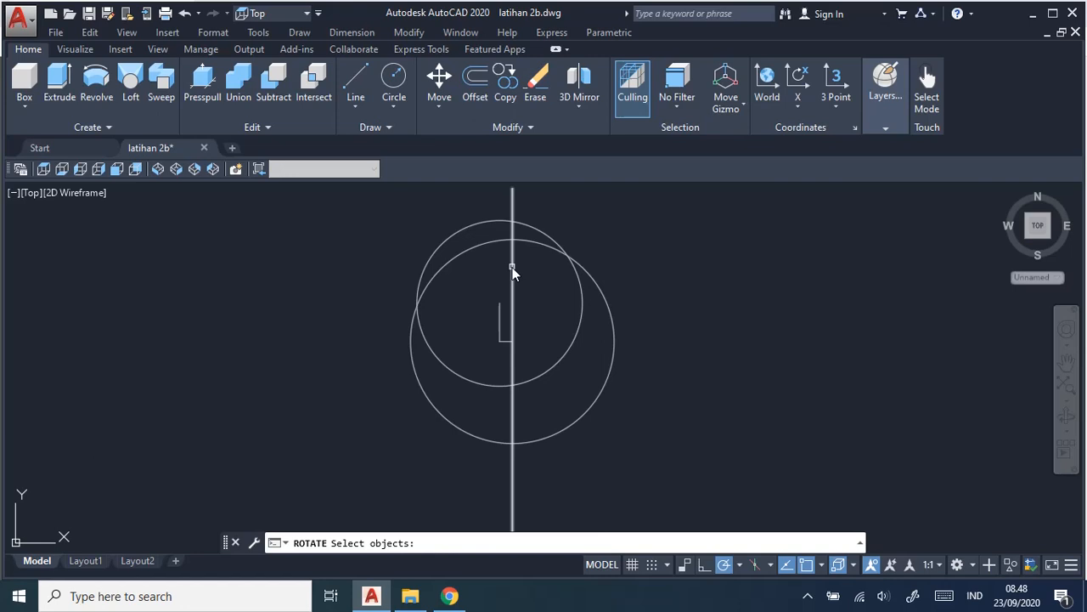
pyautogui.press('Escape')
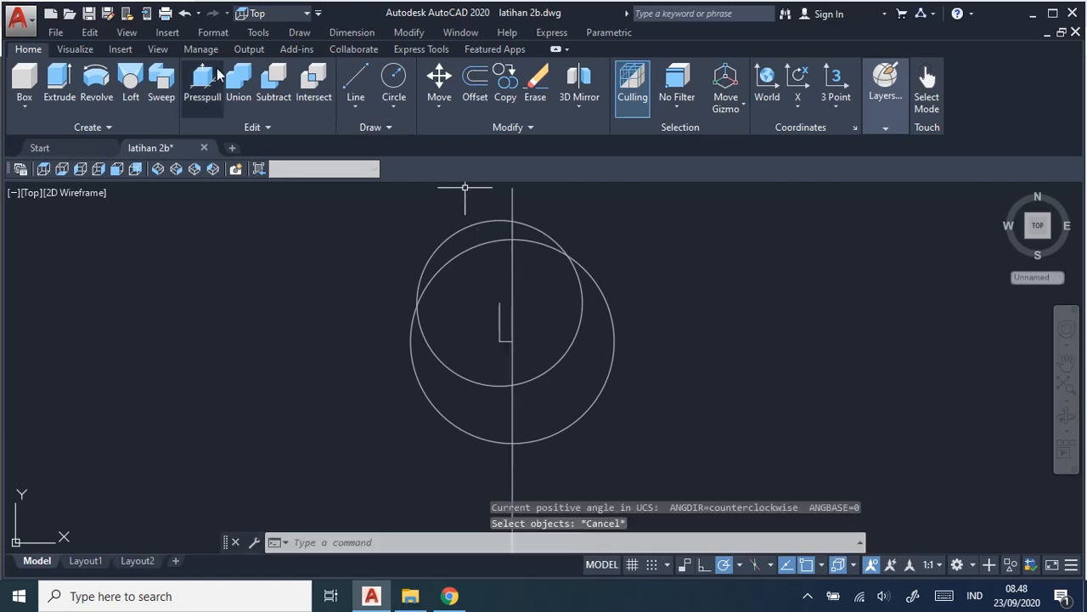
# Undo the last lengthening of the vertical line.
pyautogui.click(185, 13)
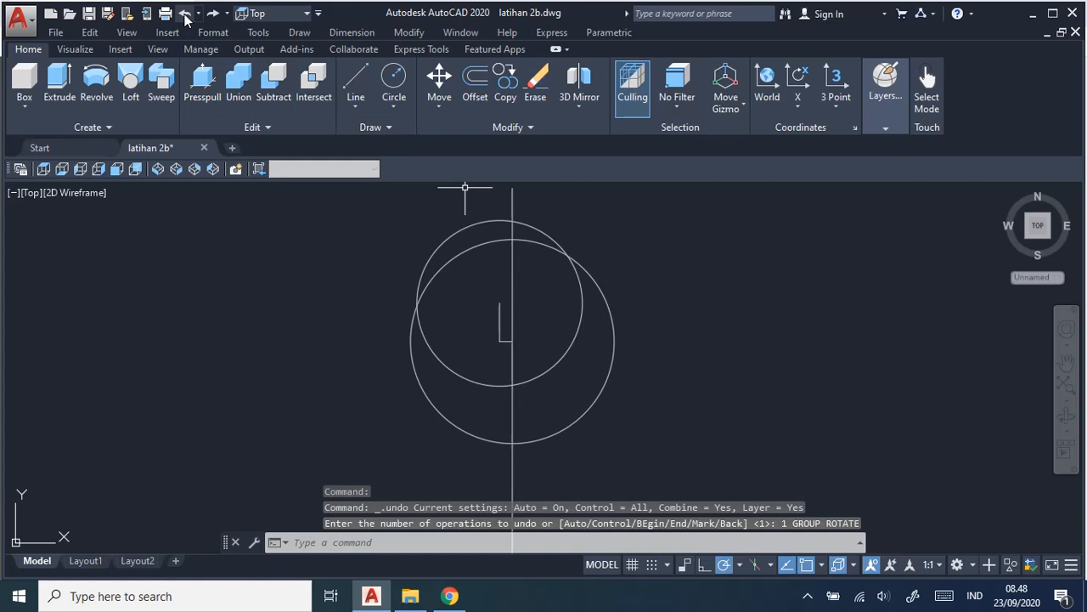
pyautogui.click(185, 13)
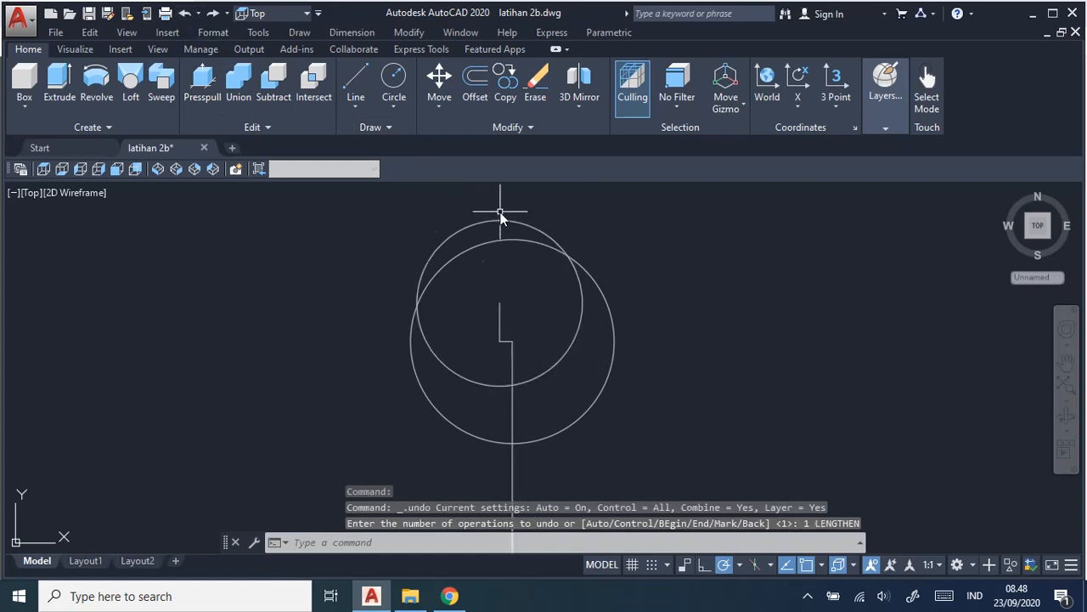
# Draw a separate line from the 32 mm circle's centre straight up, ending above both upper circles.
pyautogui.click(355, 84)
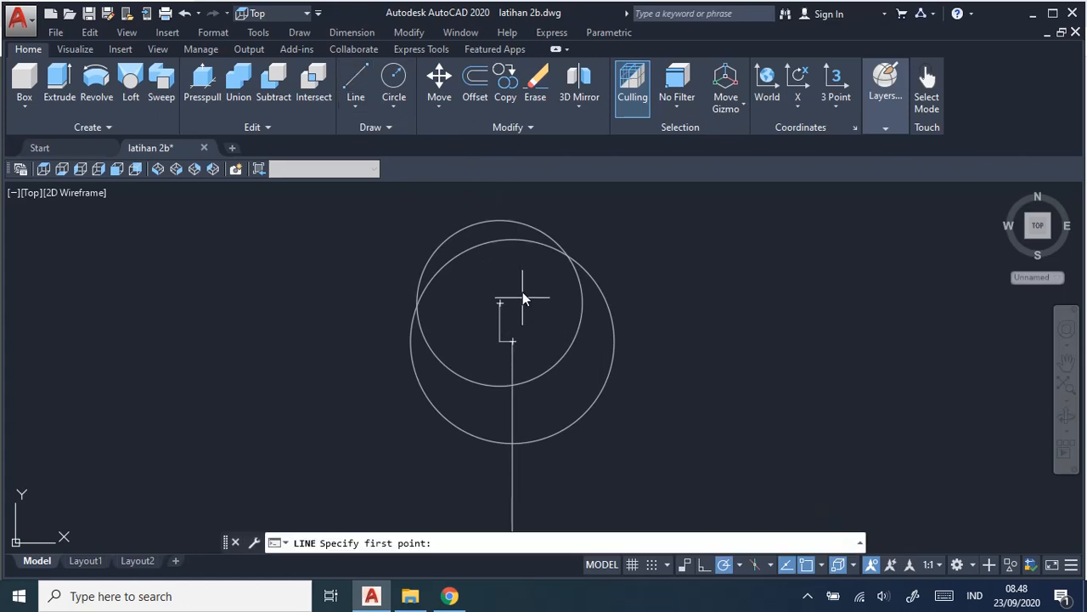
pyautogui.click(512, 341)
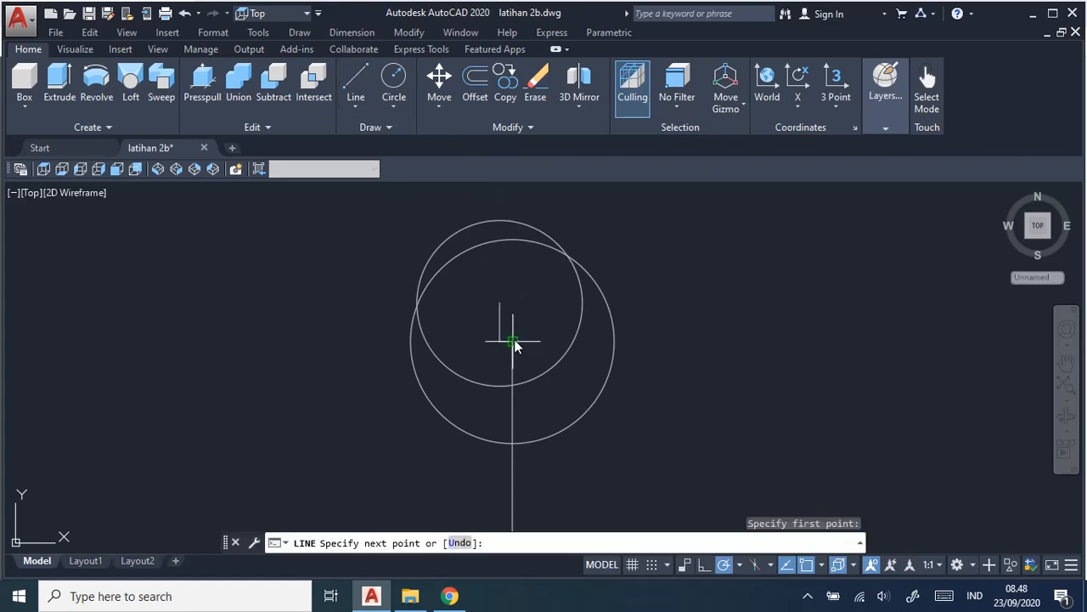
pyautogui.click(519, 191)
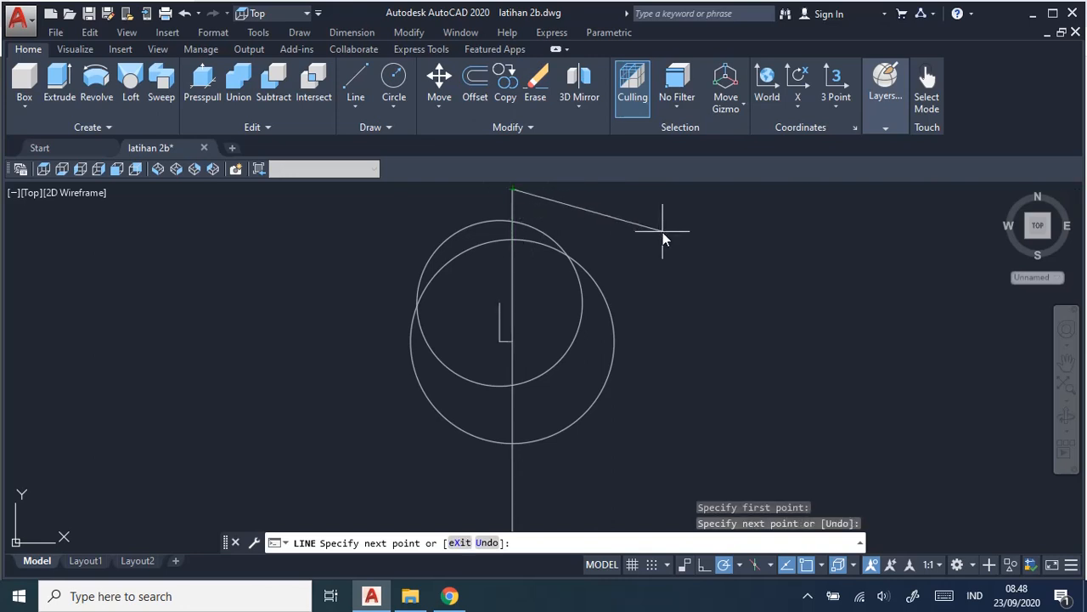
pyautogui.press('Escape')
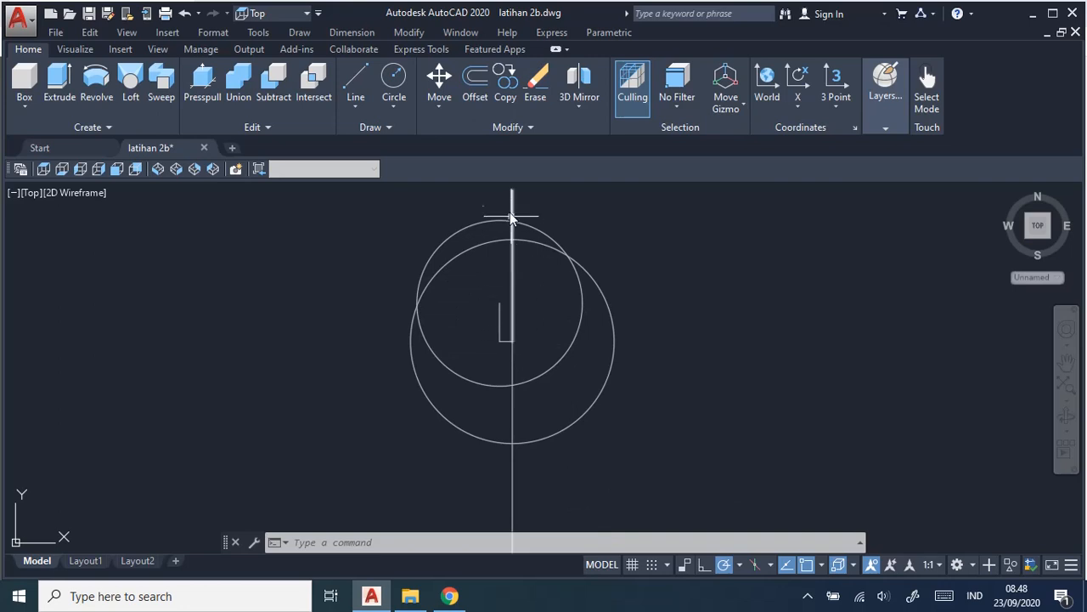
# Rotate the new upper line by 17 degrees about the 32 mm circle's centre.
pyautogui.click(407, 32)
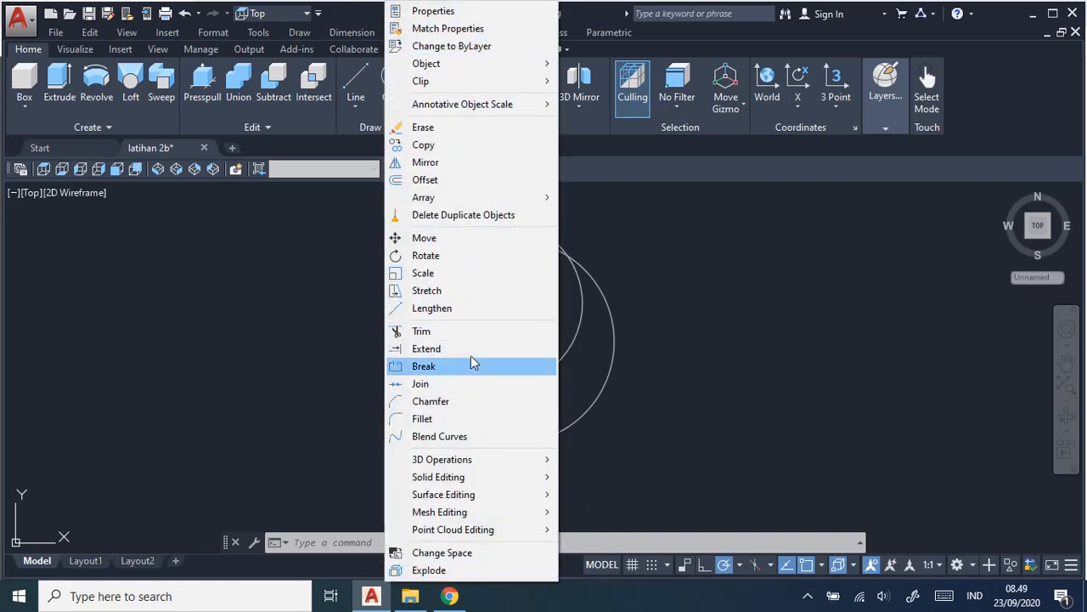
pyautogui.click(473, 255)
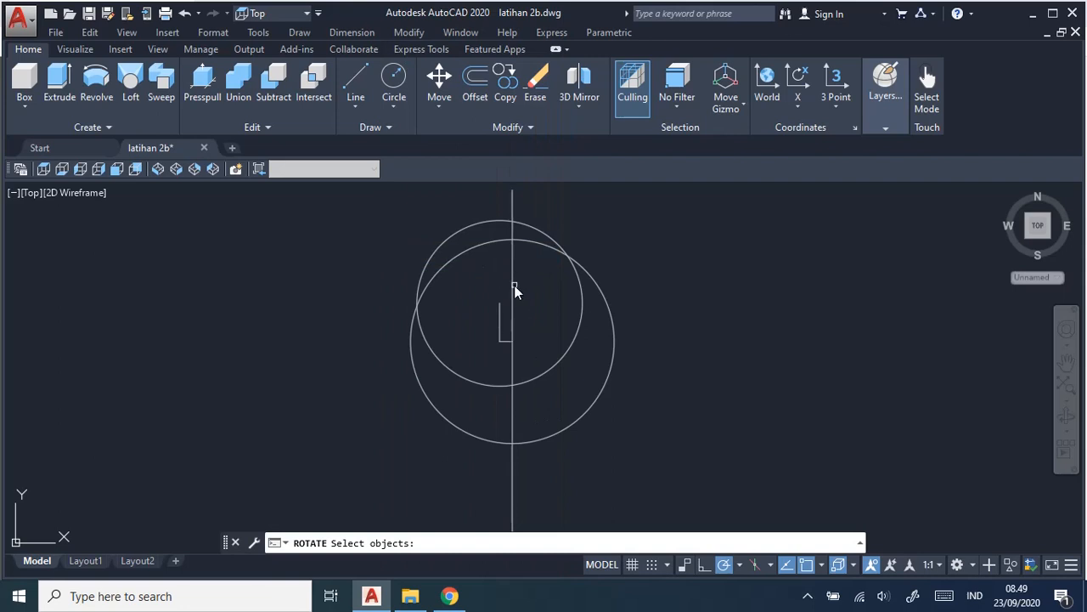
pyautogui.click(511, 287)
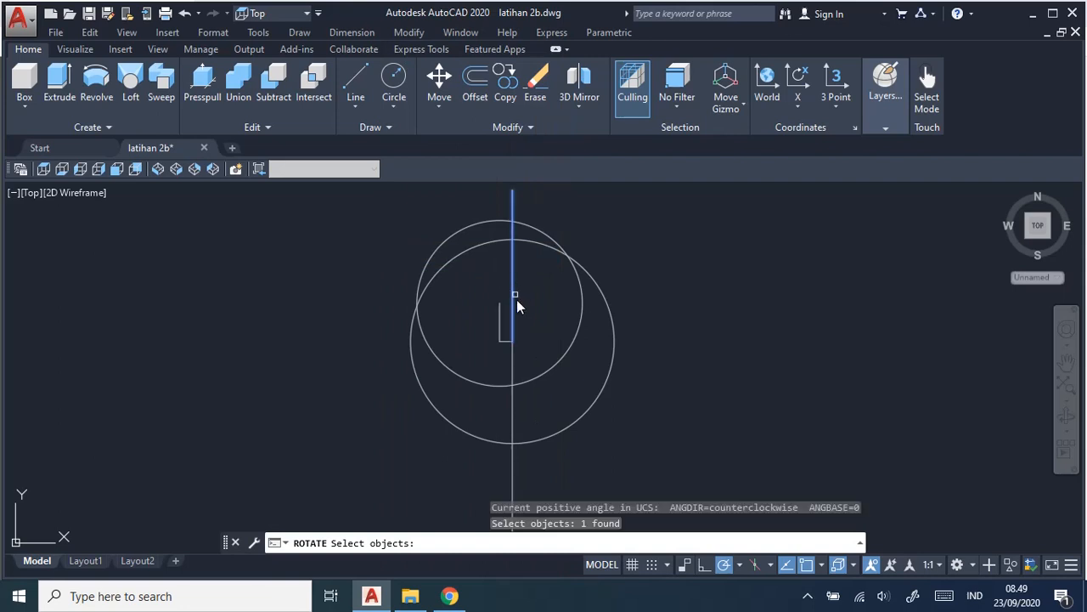
pyautogui.press('Return')
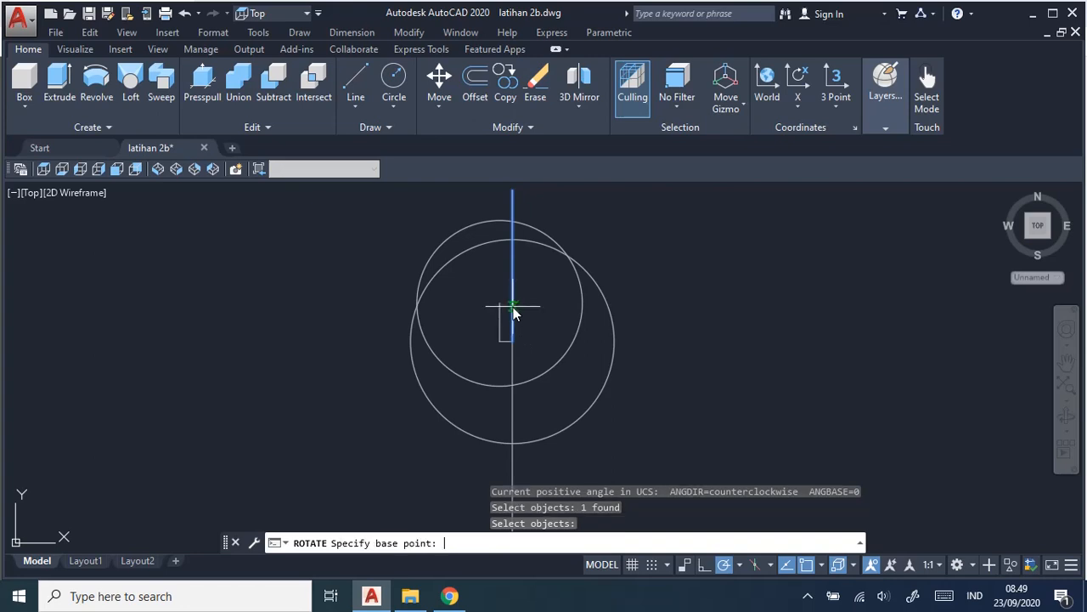
pyautogui.click(512, 341)
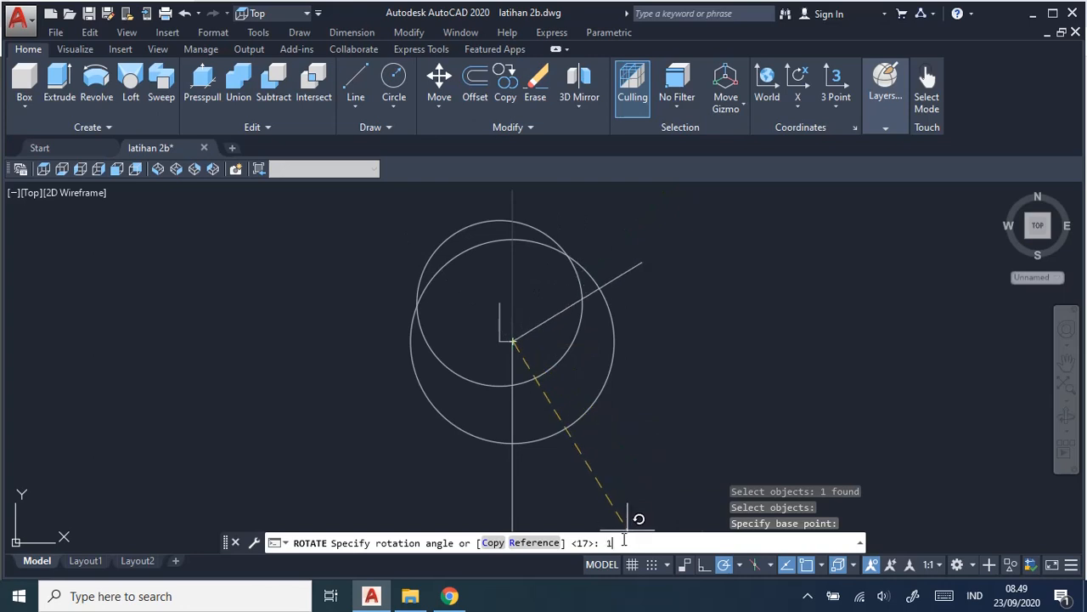
pyautogui.write('17')
pyautogui.press('Return')
pyautogui.moveTo(699, 291); pyautogui.dragTo(736, 376, button='middle')
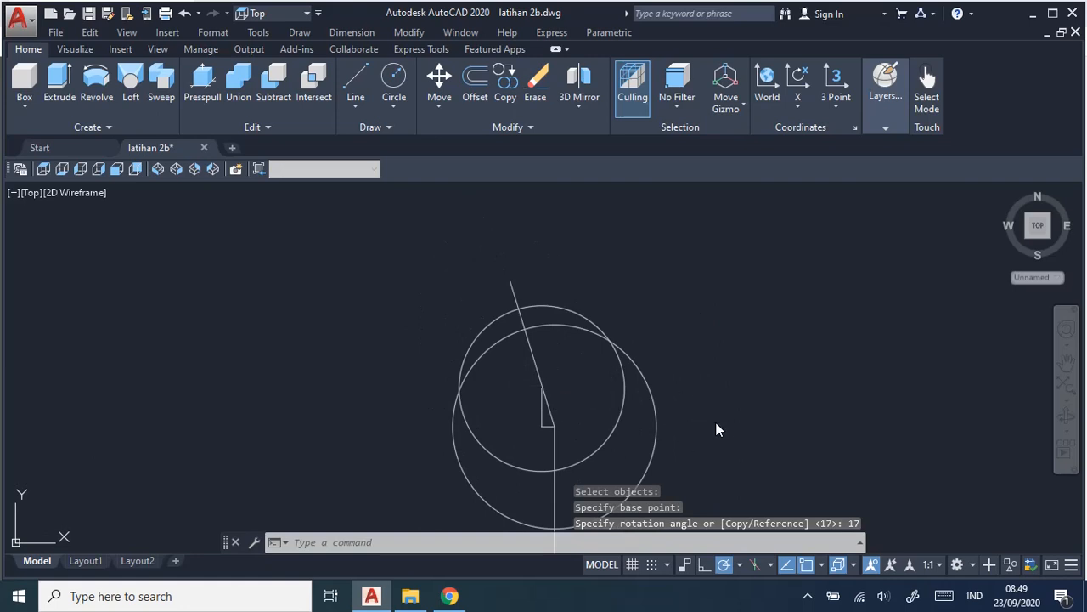
pyautogui.moveTo(716, 429)
pyautogui.mouseDown(button='middle')
pyautogui.moveTo(702, 365)
pyautogui.moveTo(707, 385)
pyautogui.mouseUp(button='middle')
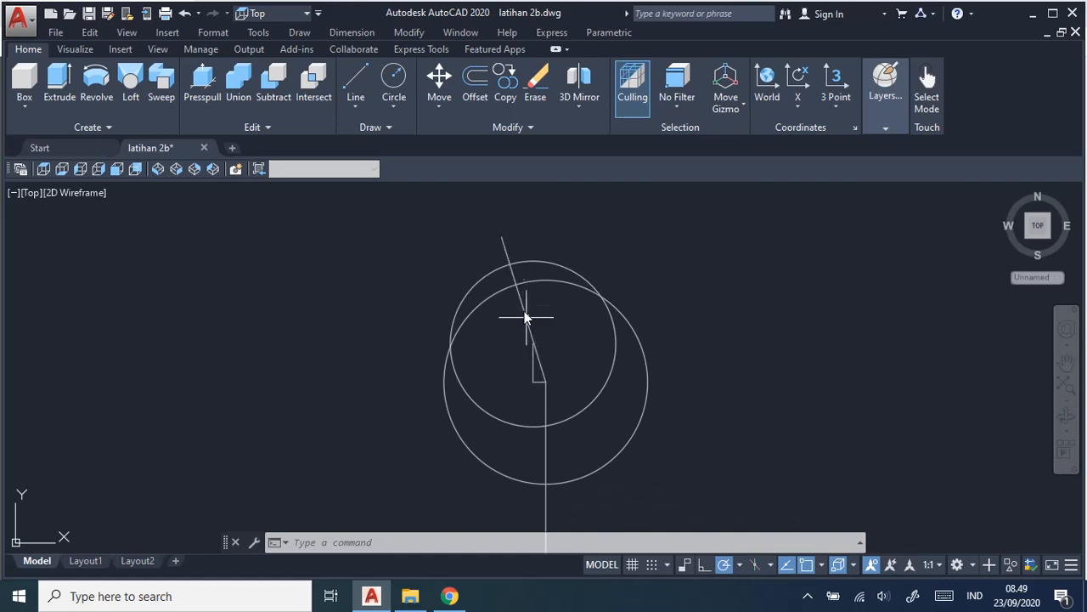
# Check the upper jaw's opening width in the job sheet and offset the slanted line 8.5 mm to both sides.
pyautogui.click(474, 85)
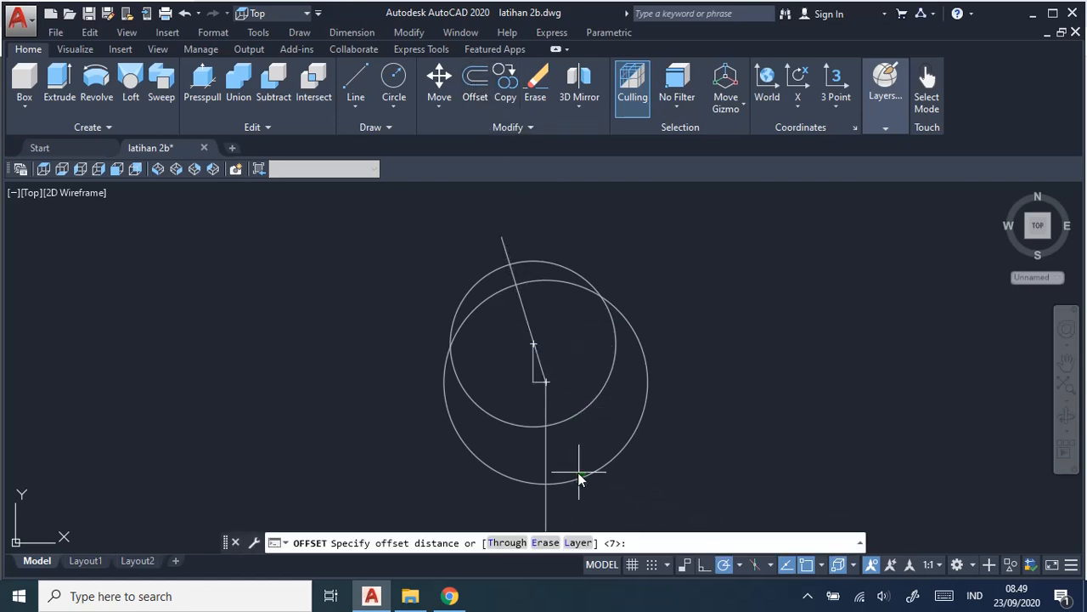
pyautogui.hotkey('alt', 'Tab')
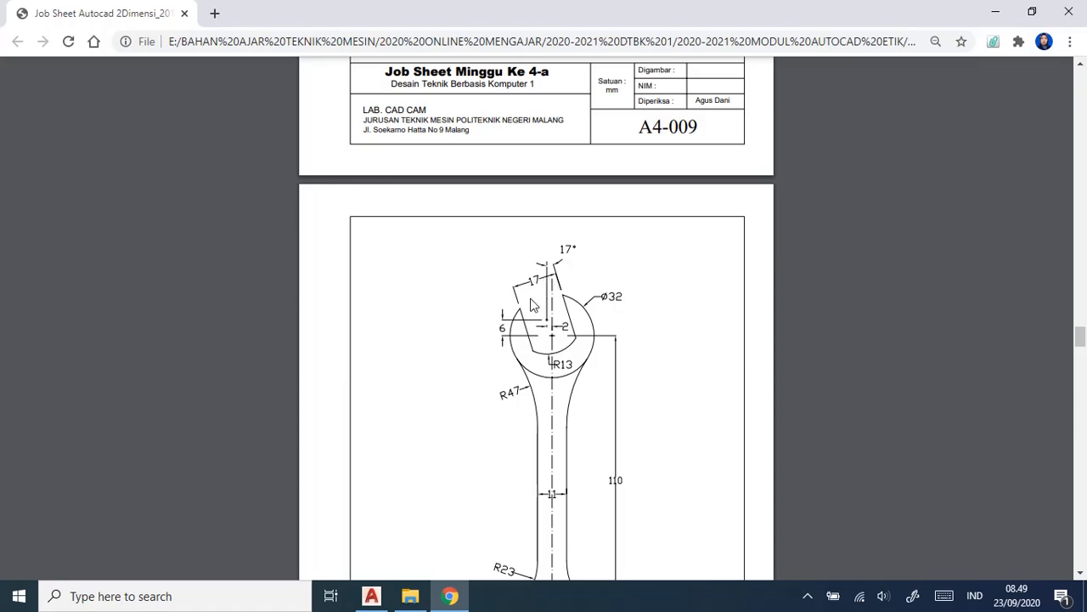
pyautogui.hotkey('alt', 'Tab')
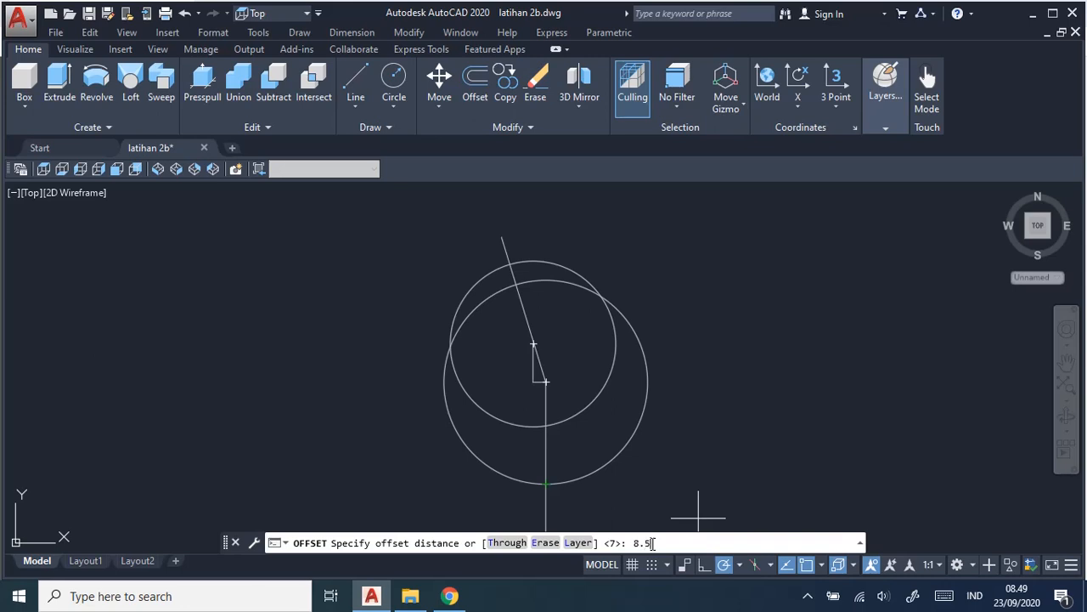
pyautogui.press('Return')
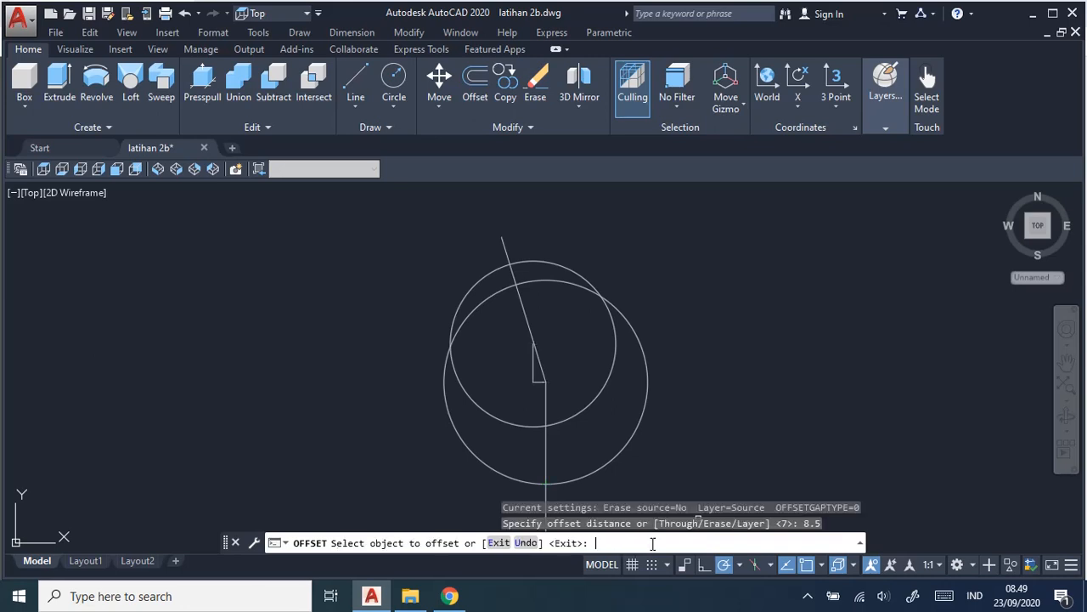
pyautogui.click(531, 329)
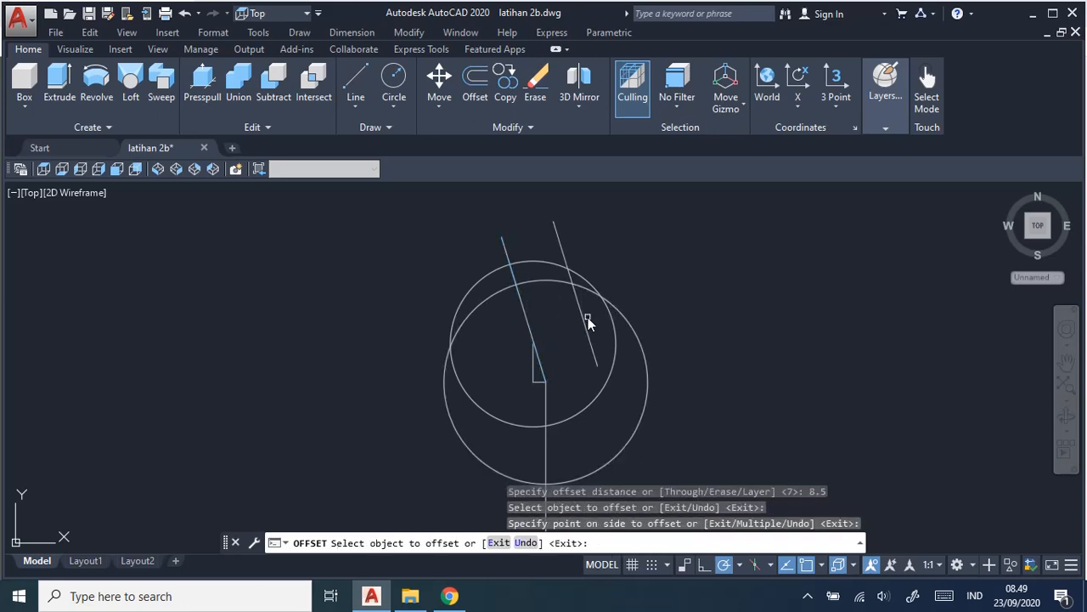
pyautogui.click(529, 330)
pyautogui.click(485, 350)
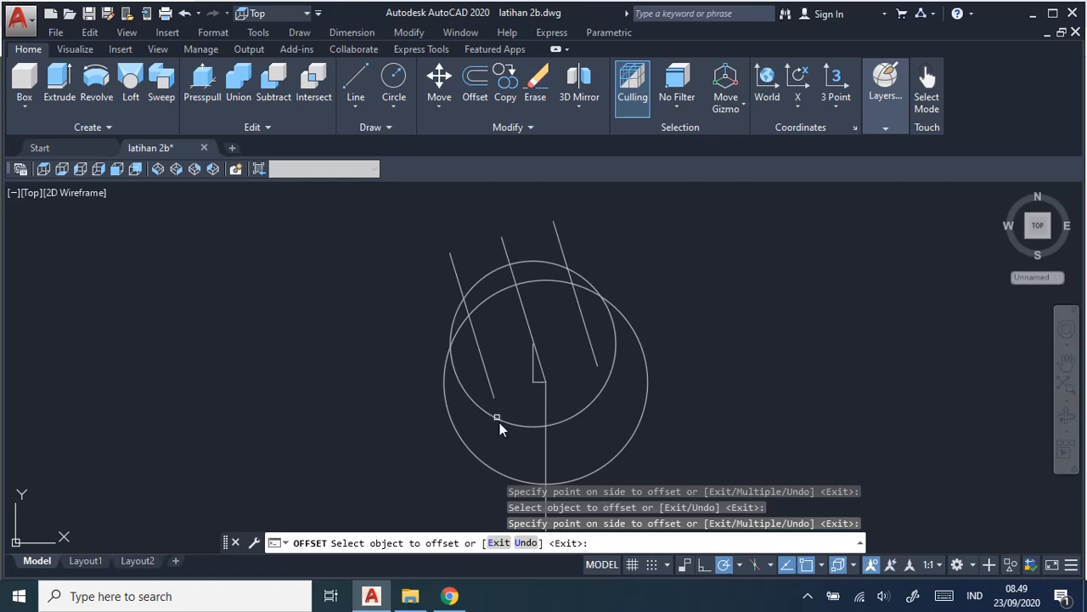
pyautogui.press('Escape')
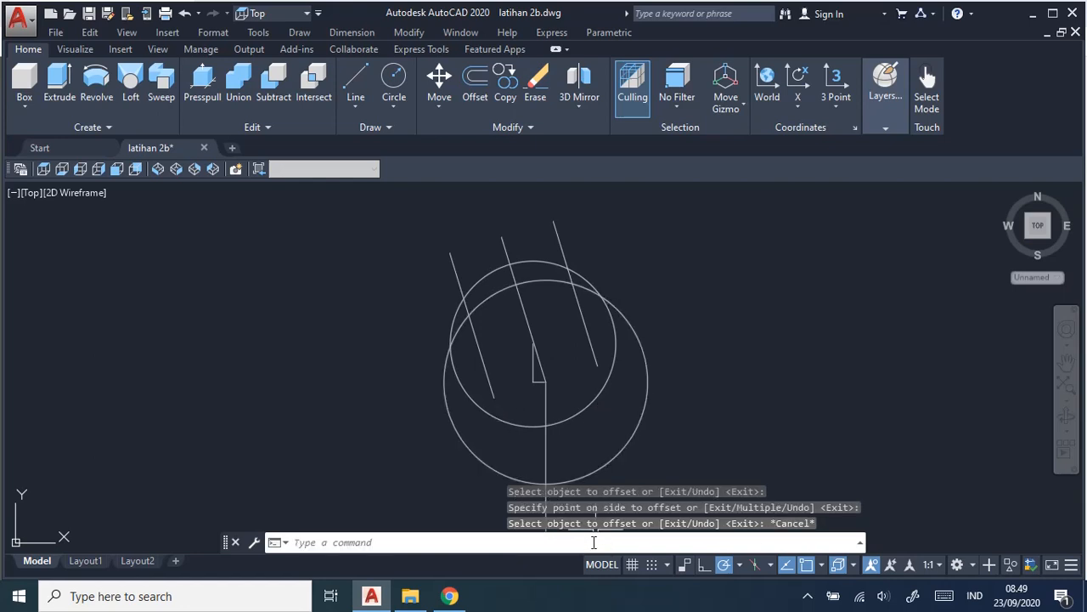
# Lengthen both outer slanted lines of the upper jaw dynamically so their lower ends extend beyond the 13 mm radius circle.
pyautogui.click(563, 537)
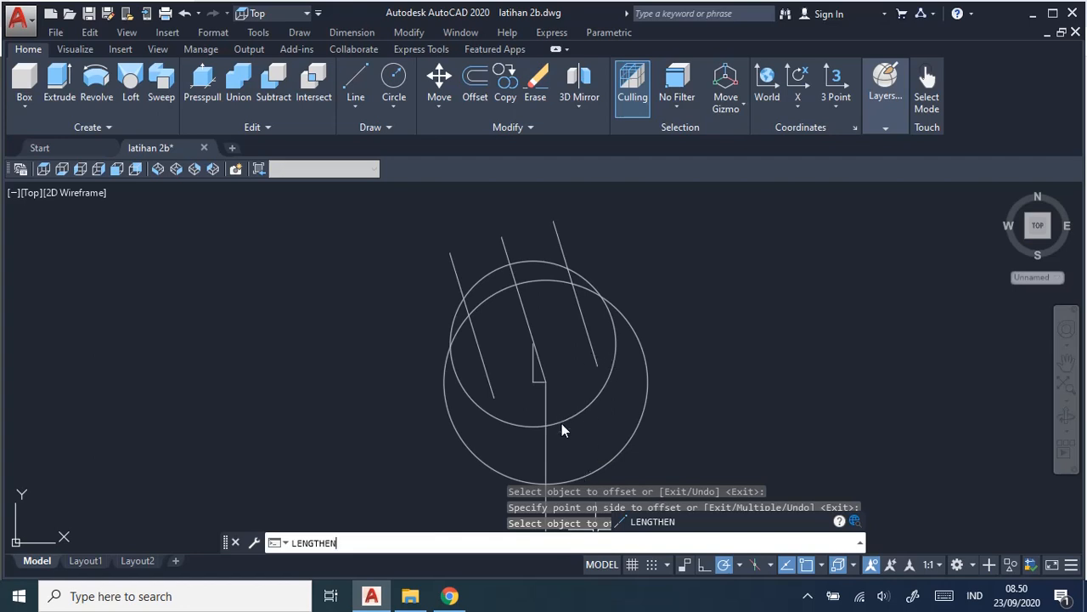
pyautogui.press('Return')
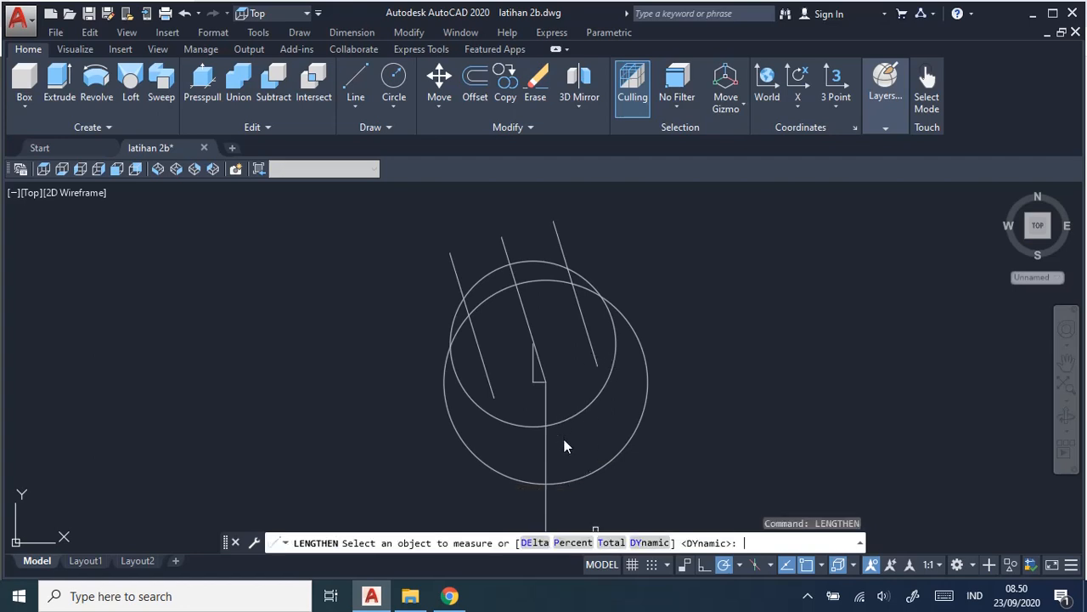
pyautogui.click(655, 549)
pyautogui.click(592, 347)
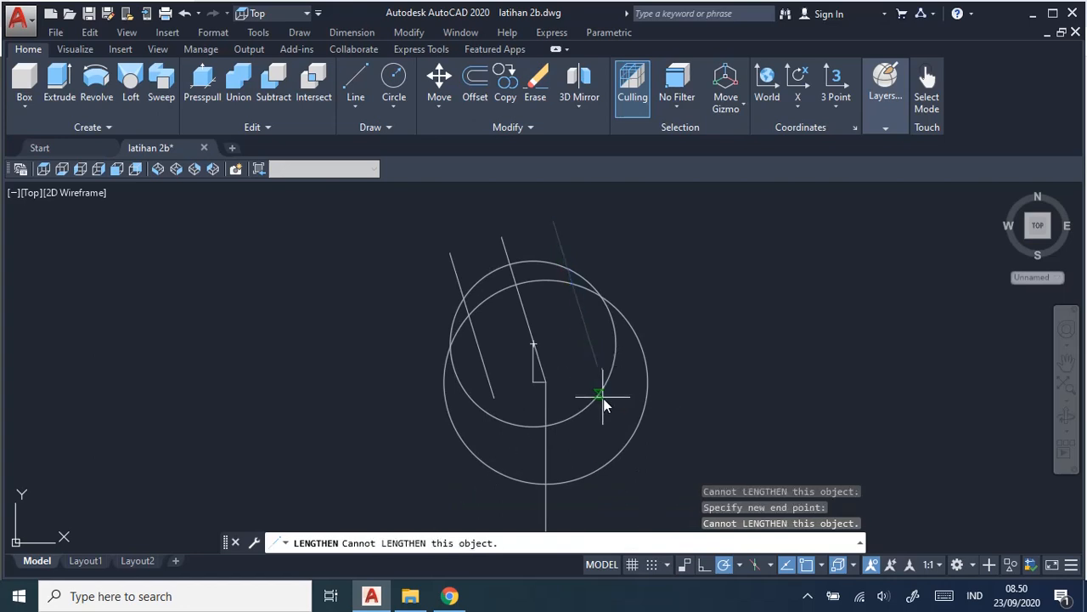
pyautogui.click(601, 395)
pyautogui.click(616, 426)
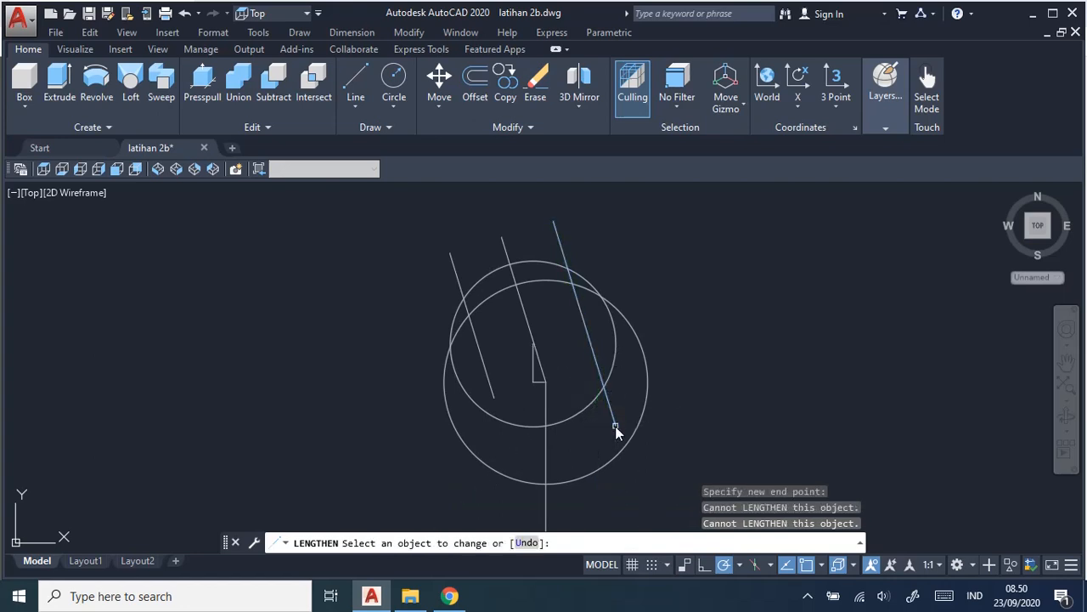
pyautogui.click(492, 387)
pyautogui.click(492, 387)
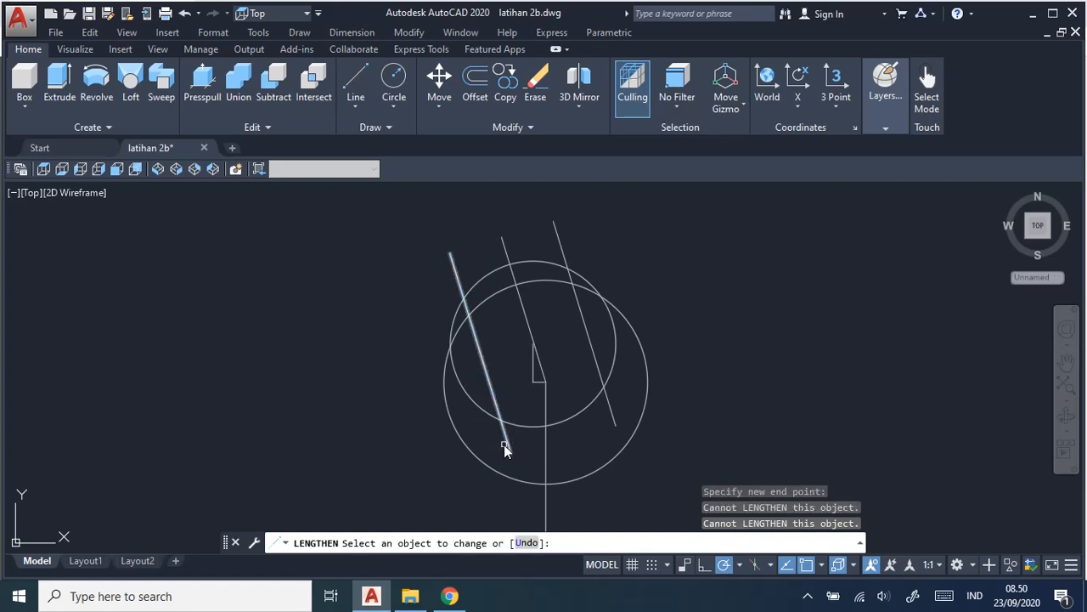
pyautogui.click(510, 422)
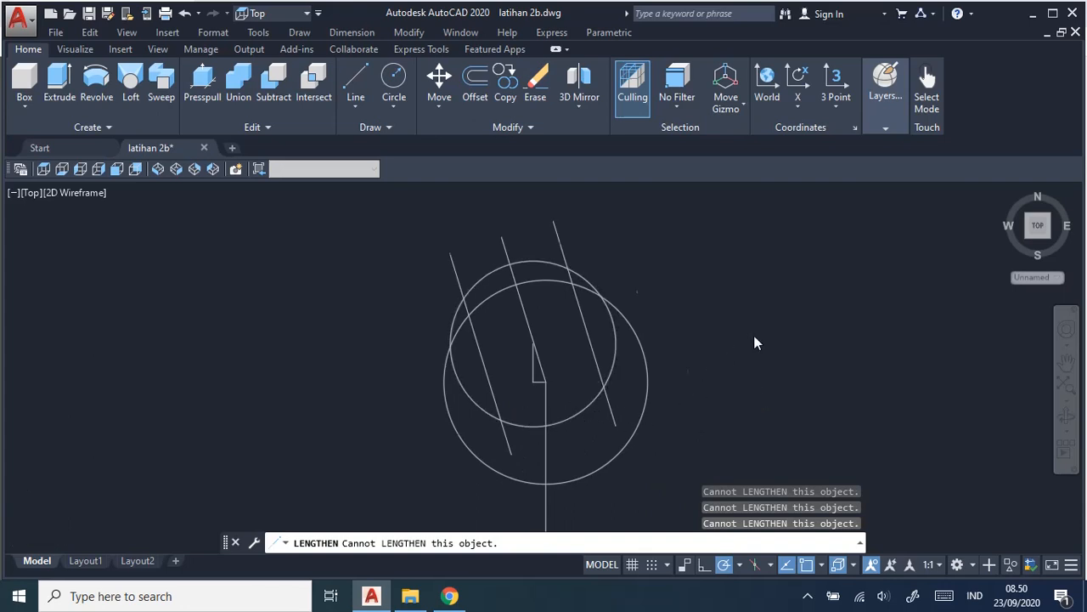
pyautogui.scroll(-2, 753, 344)
pyautogui.moveTo(751, 406)
pyautogui.mouseDown(button='middle')
pyautogui.moveTo(572, 156)
pyautogui.moveTo(603, 242)
pyautogui.mouseUp(button='middle')
pyautogui.scroll(-1, 608, 255)
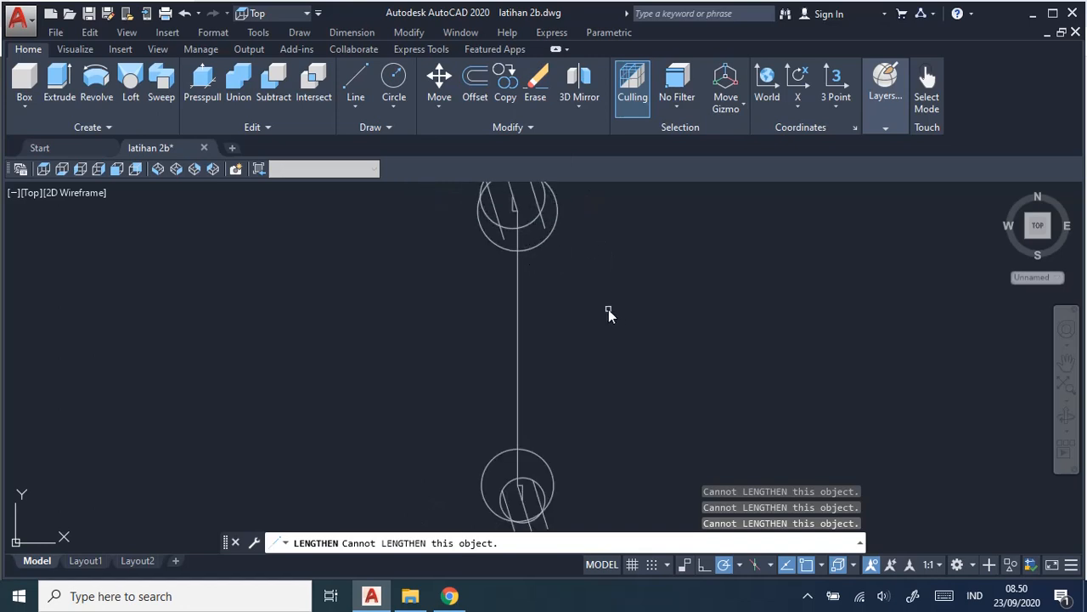
pyautogui.press('Escape')
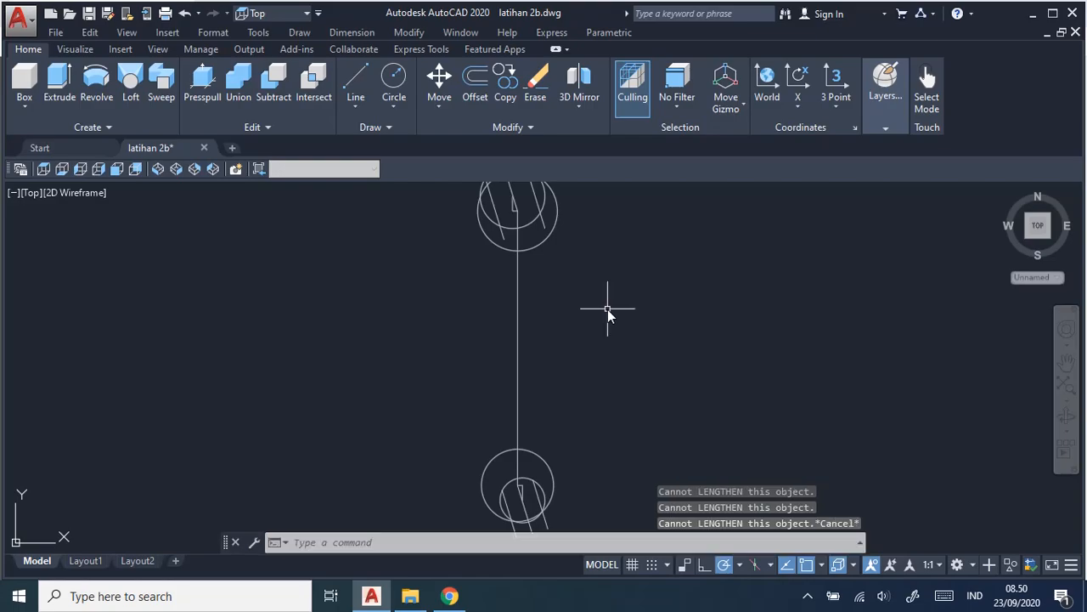
# Check the handle width in the job sheet and offset the vertical centre line 5.5 mm to both sides.
pyautogui.hotkey('alt', 'Tab')
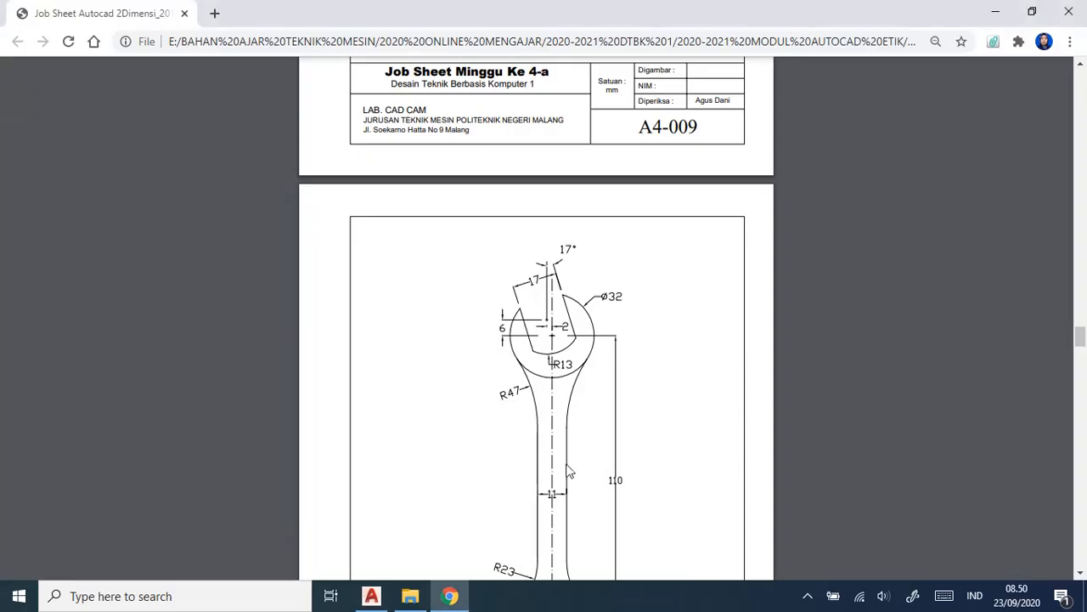
pyautogui.scroll(1, 652, 387)
pyautogui.scroll(-4, 652, 413)
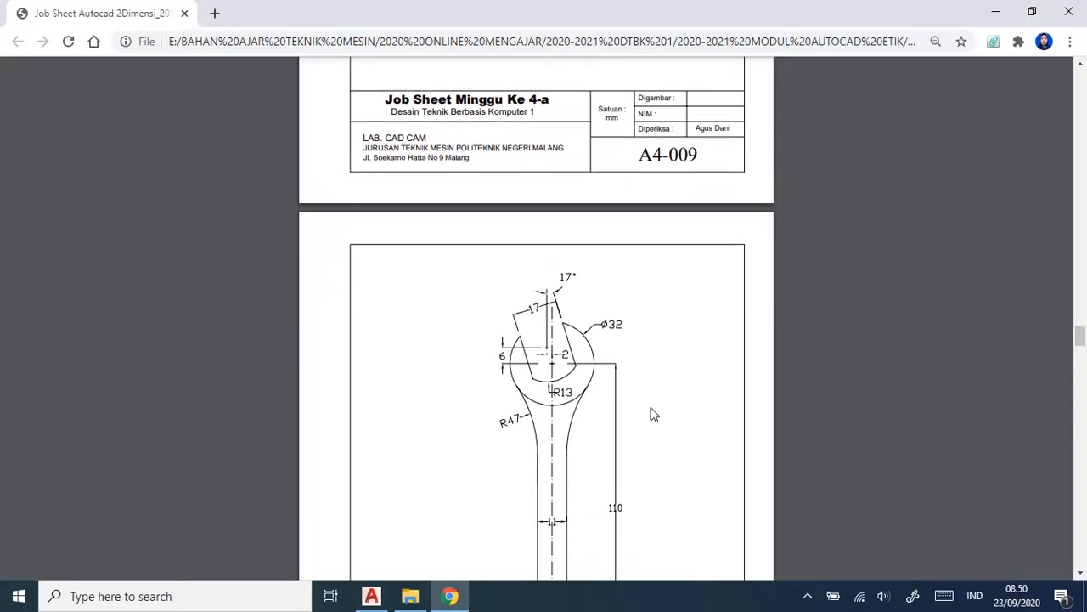
pyautogui.scroll(1, 653, 412)
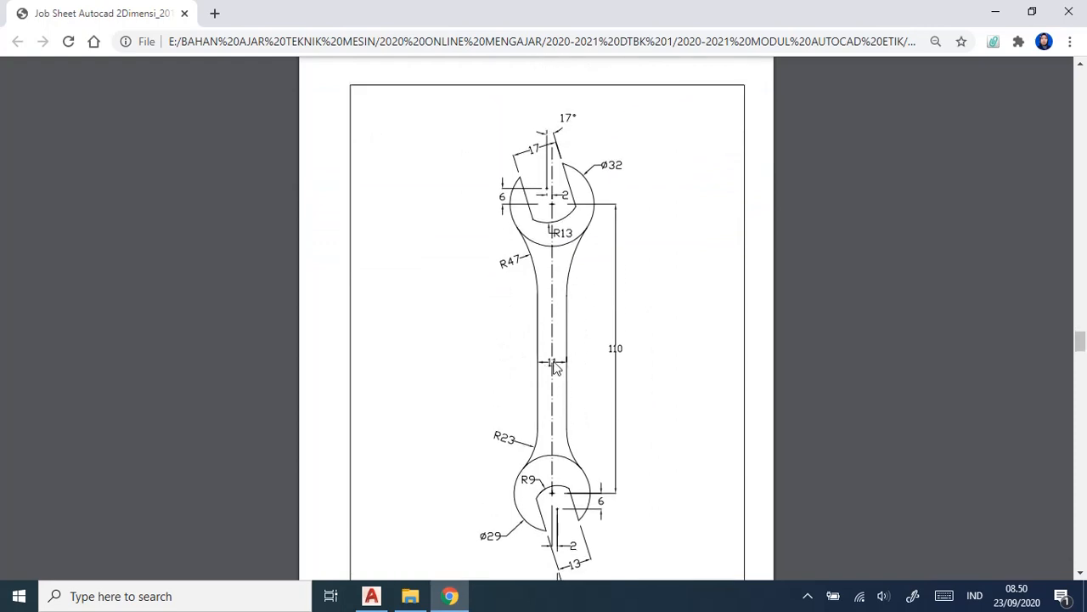
pyautogui.hotkey('alt', 'Tab')
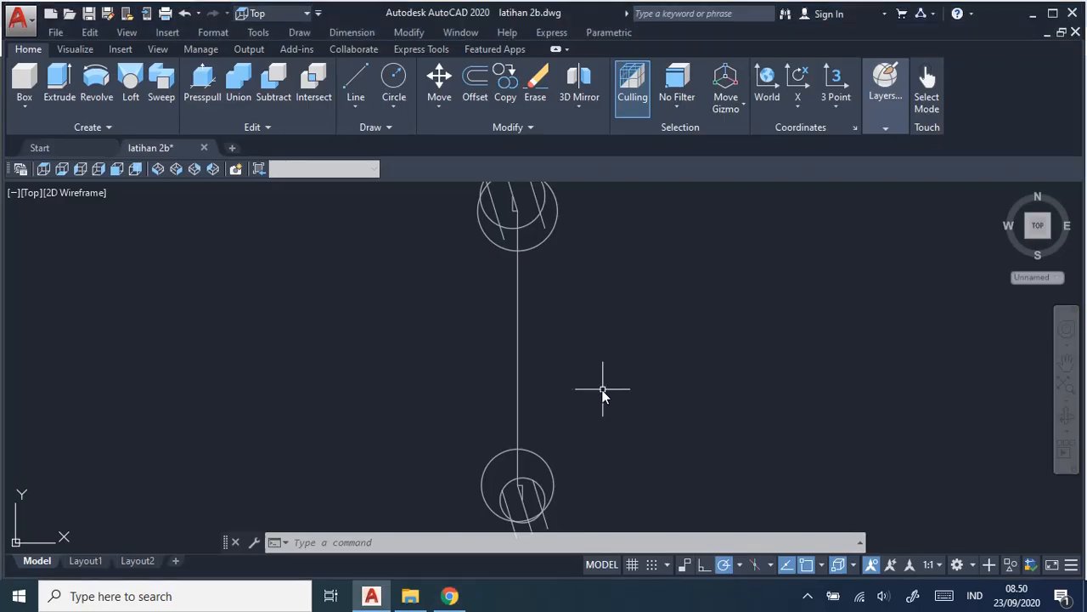
pyautogui.click(474, 90)
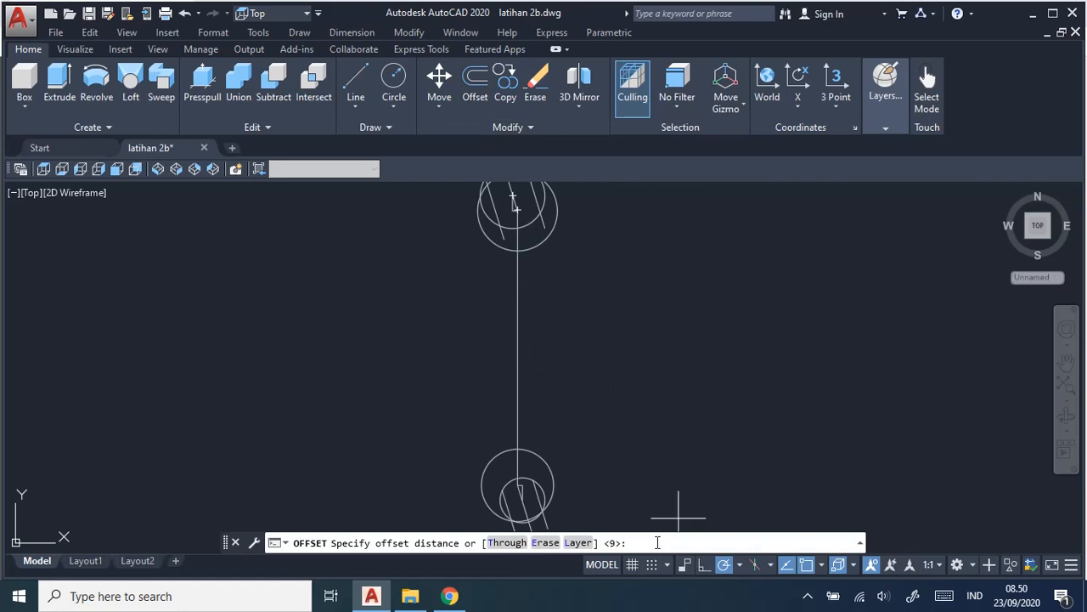
pyautogui.press('Return')
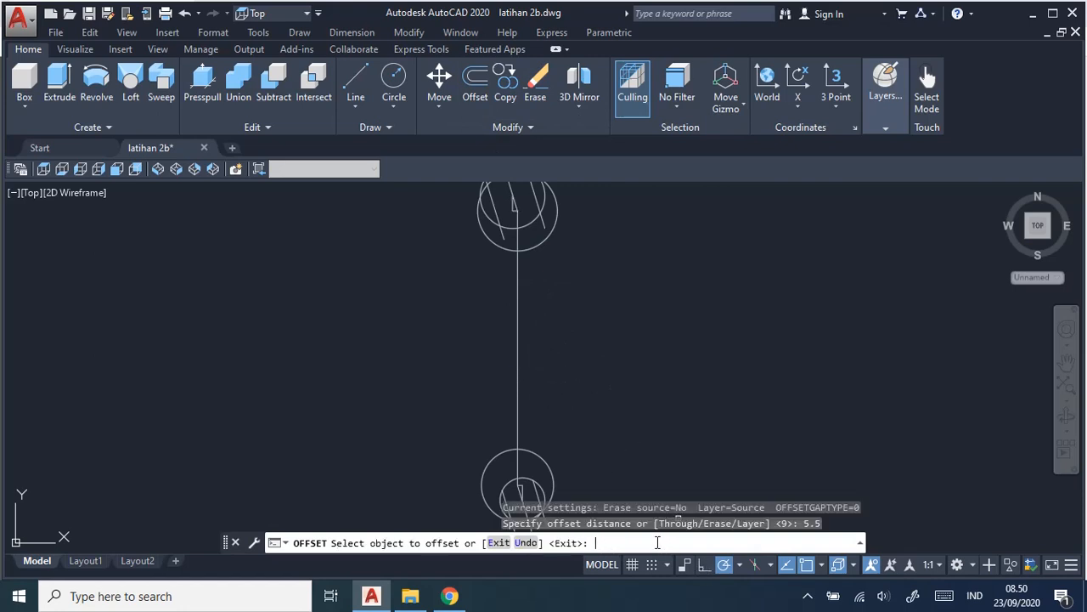
pyautogui.click(520, 366)
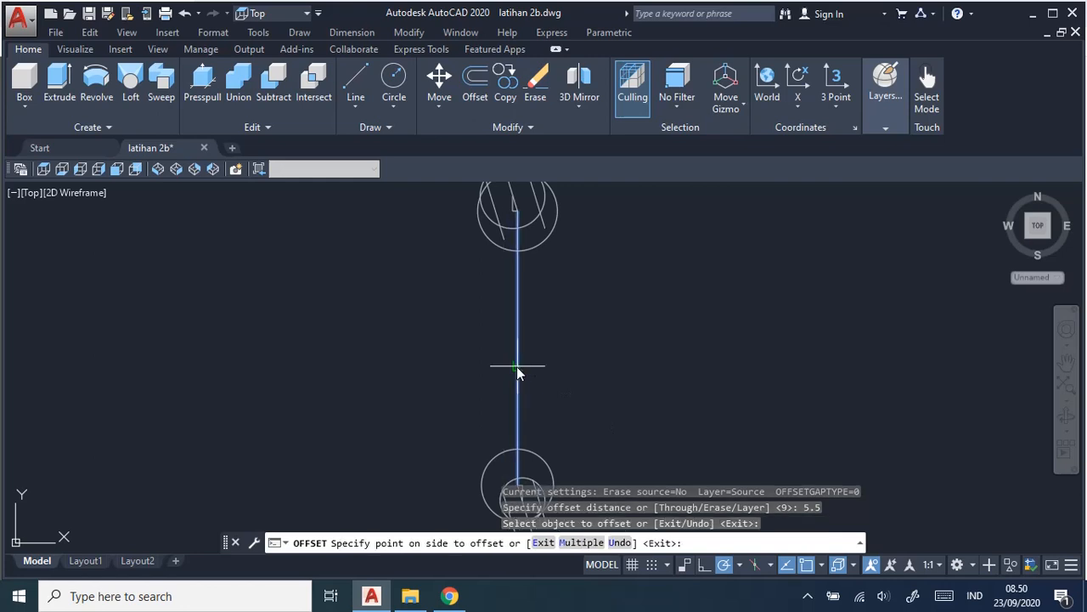
pyautogui.click(551, 369)
pyautogui.click(522, 368)
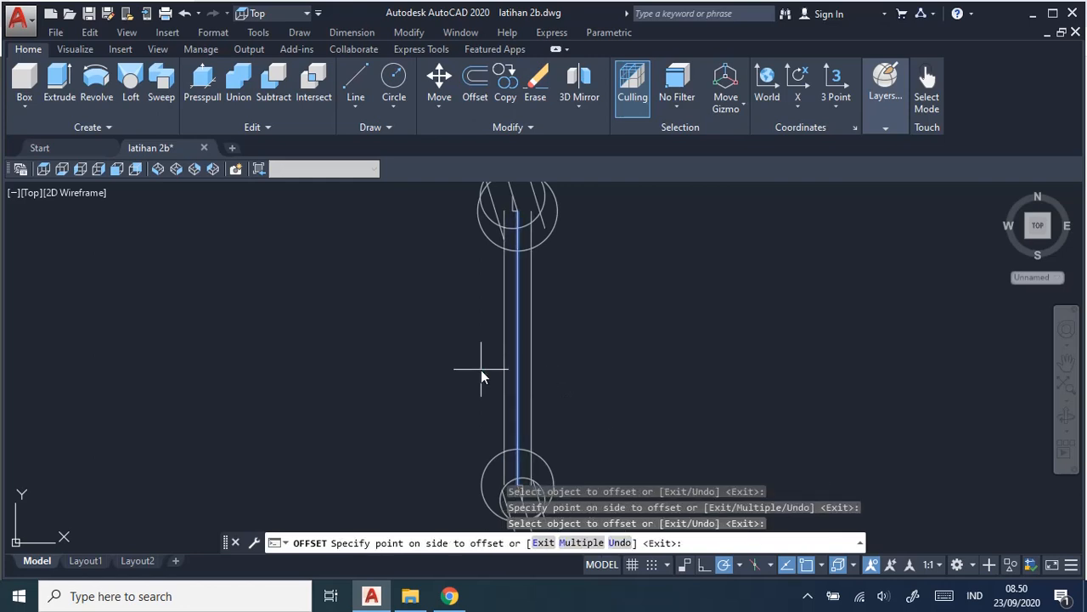
pyautogui.click(481, 369)
# Draw a 23 mm radius circle tangent to the left handle line and the lower head's outer circle, as the job sheet specifies.
pyautogui.hotkey('alt', 'Tab')
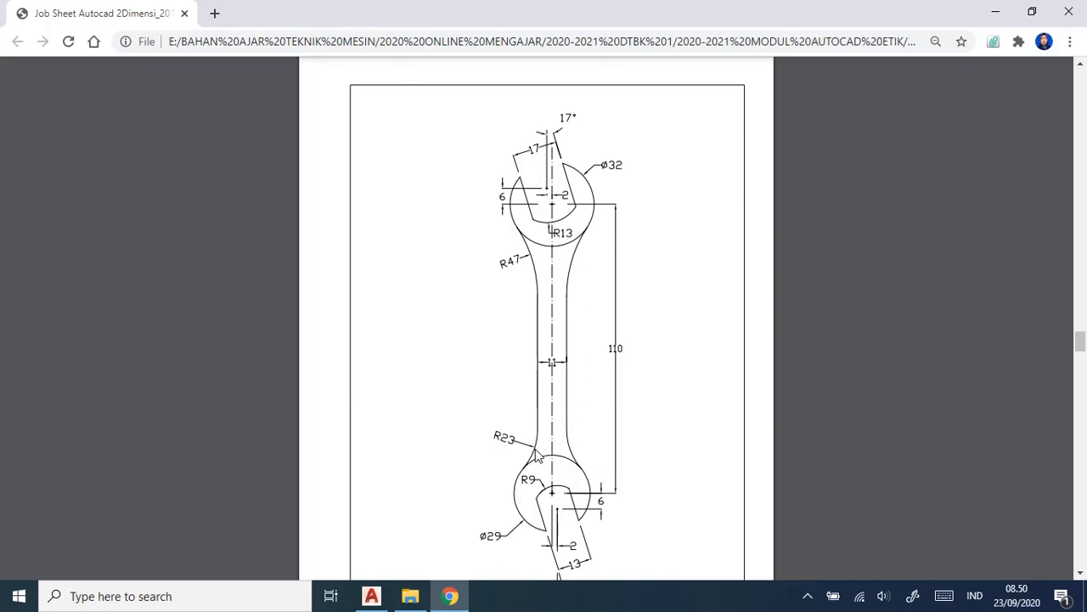
pyautogui.hotkey('alt', 'Tab')
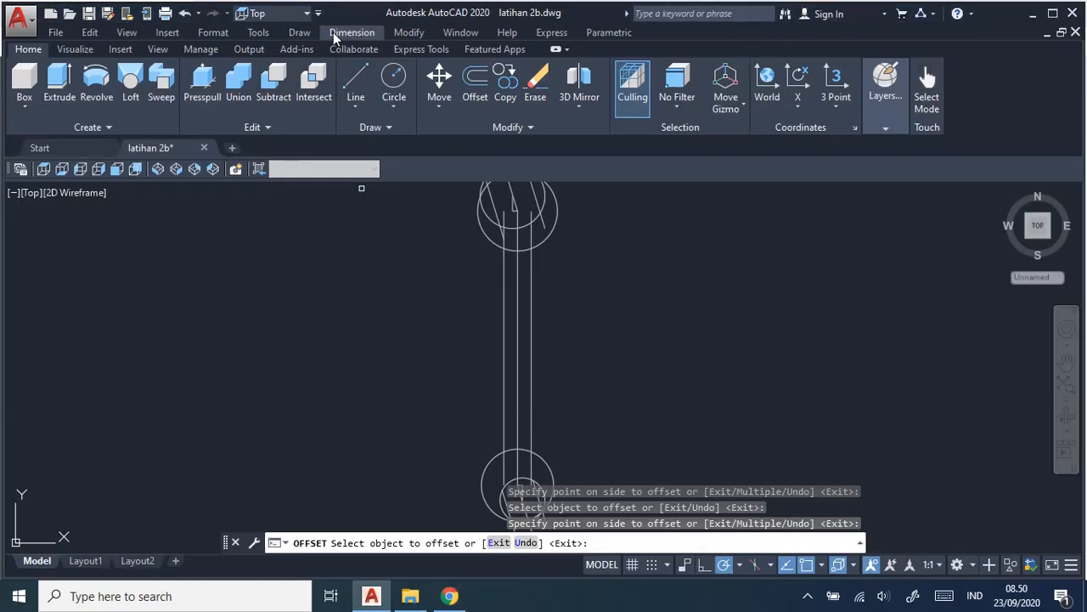
pyautogui.click(299, 33)
pyautogui.moveTo(379, 264)
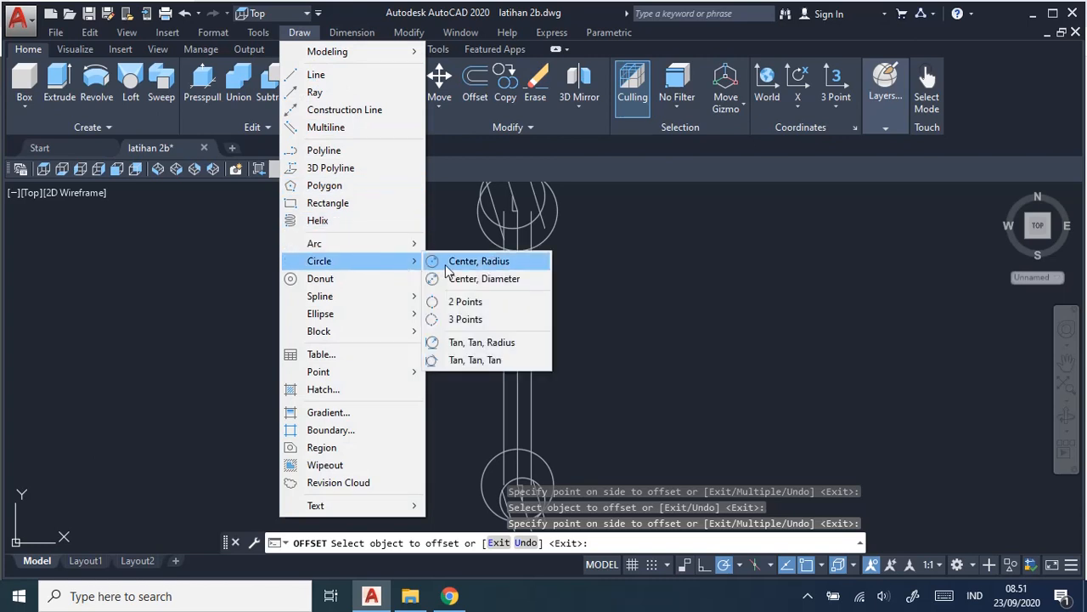
pyautogui.click(505, 343)
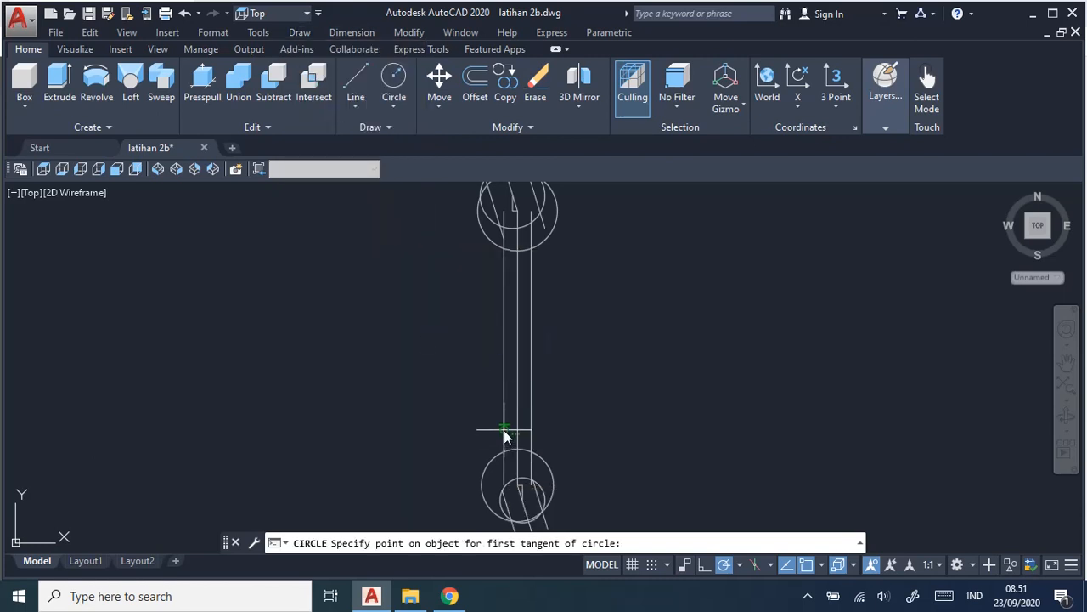
pyautogui.click(505, 430)
pyautogui.click(491, 465)
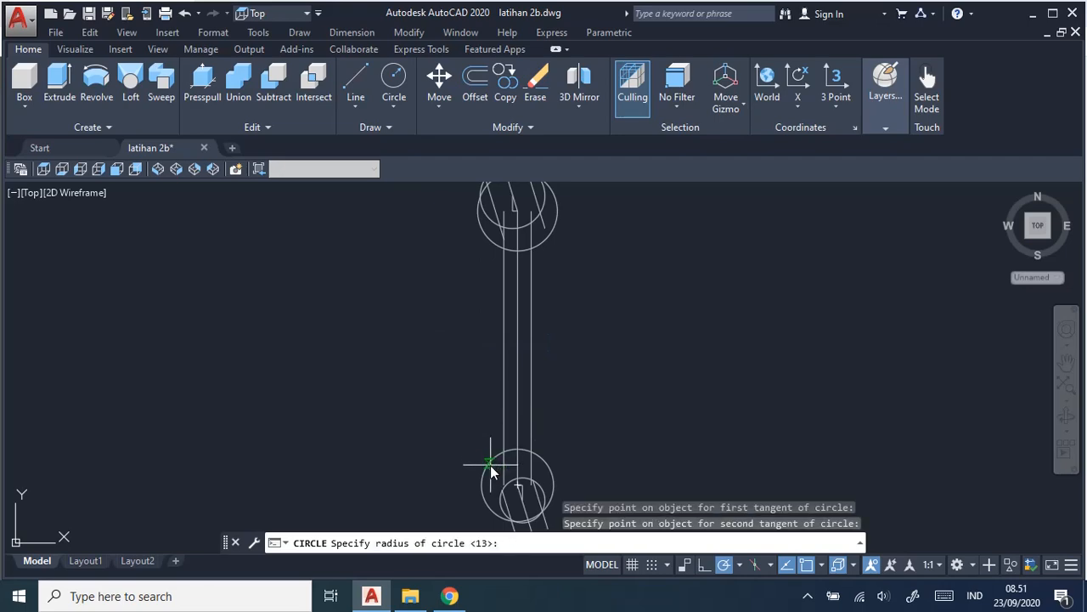
pyautogui.hotkey('alt', 'Tab')
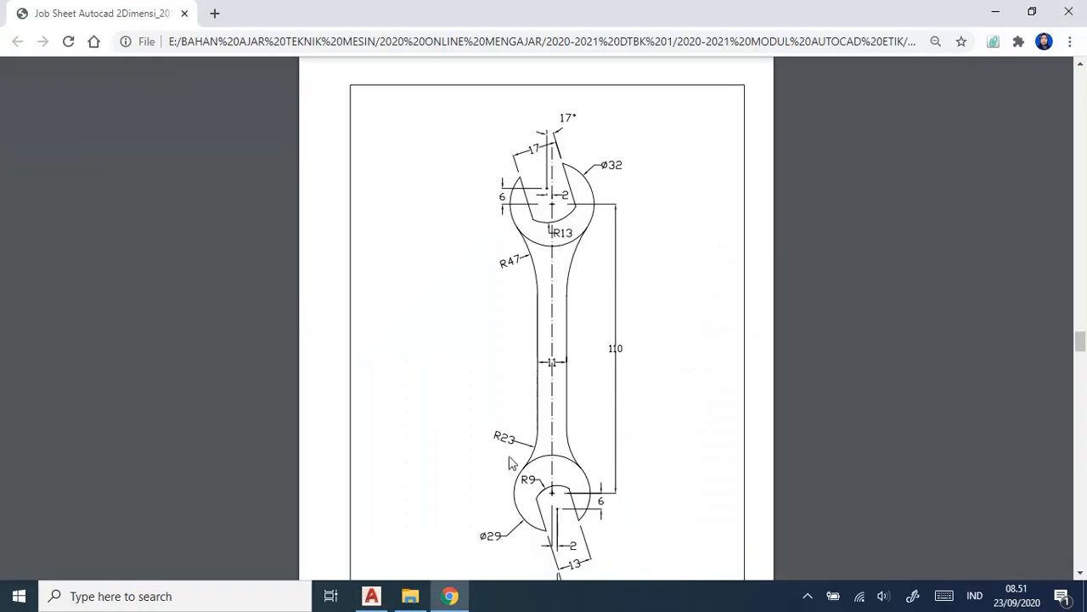
pyautogui.click(372, 595)
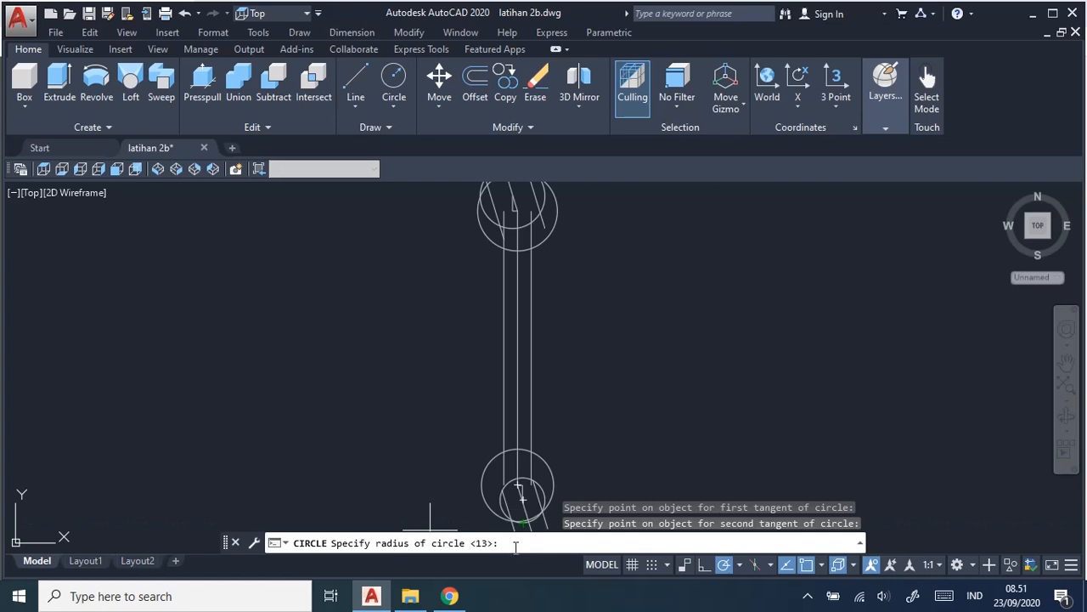
pyautogui.press('Return')
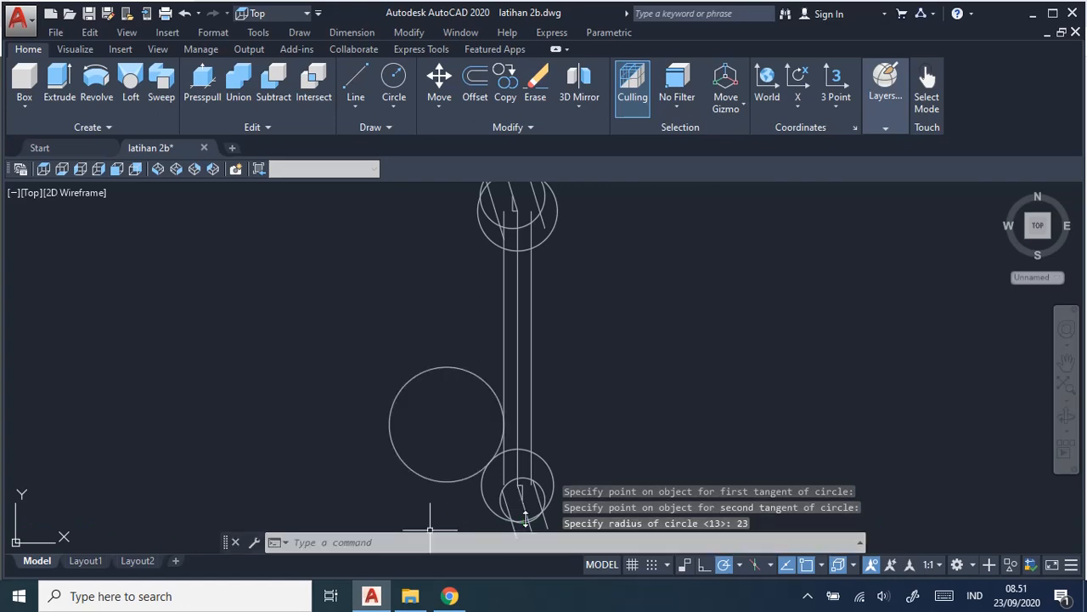
# Draw a second 23 mm radius circle tangent to the right handle line and the lower head's outer circle.
pyautogui.press('Return')
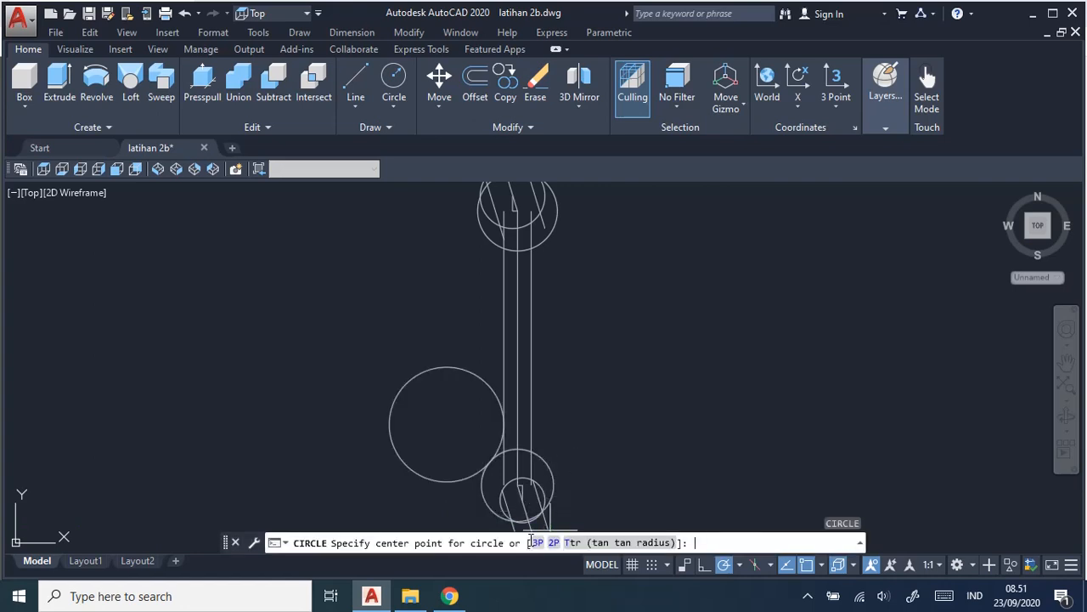
pyautogui.click(642, 543)
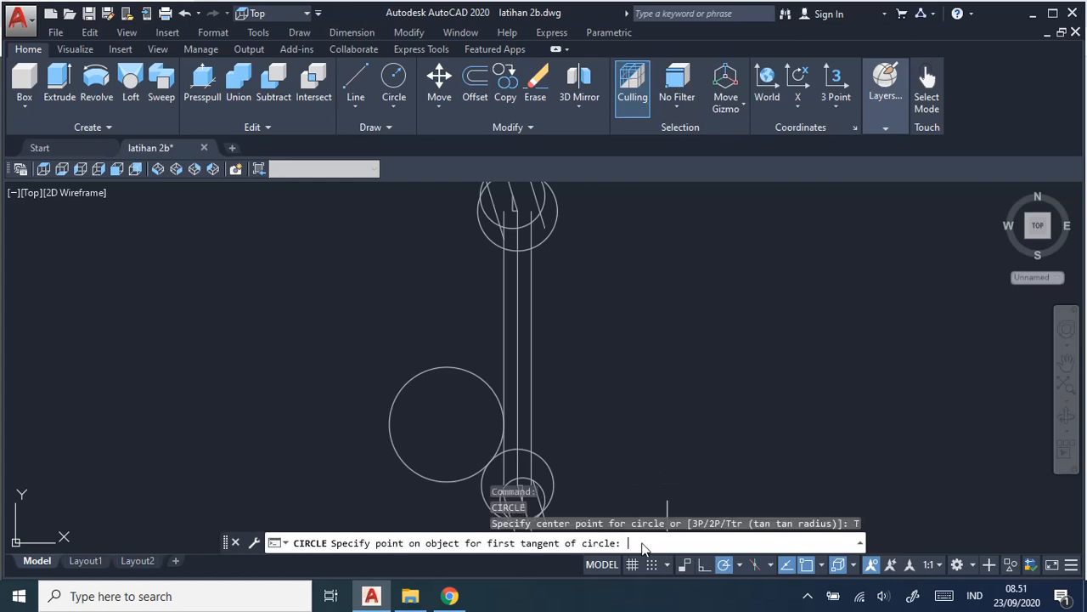
pyautogui.click(533, 422)
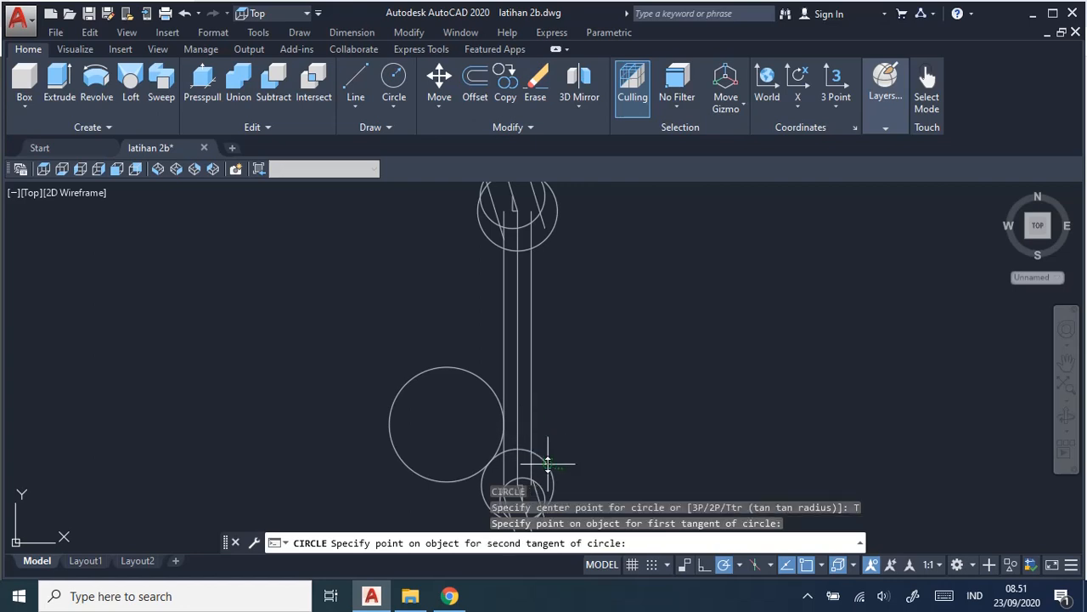
pyautogui.click(548, 463)
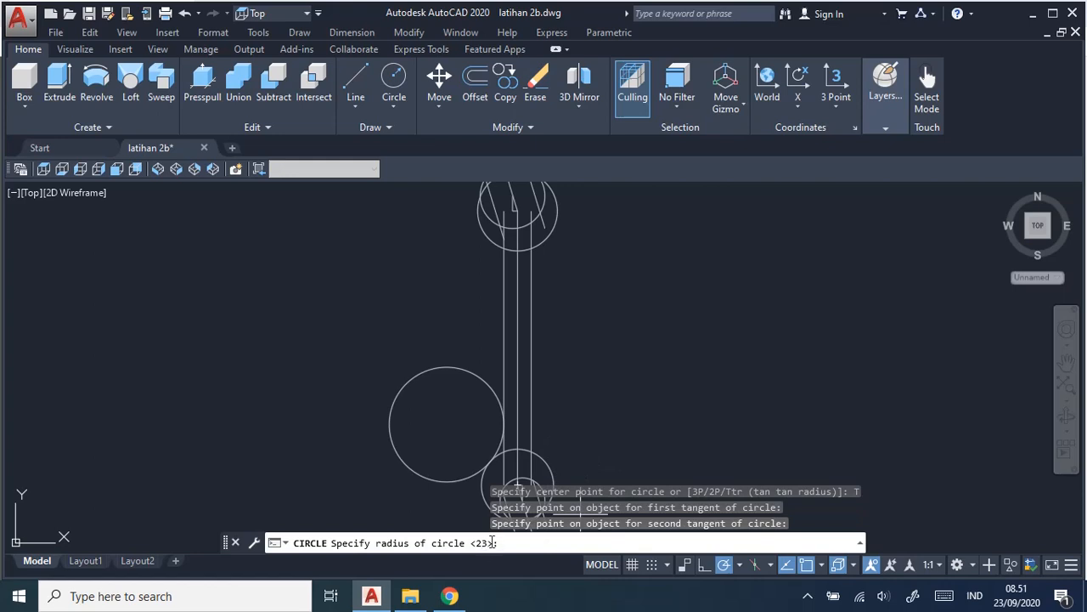
pyautogui.press('Return')
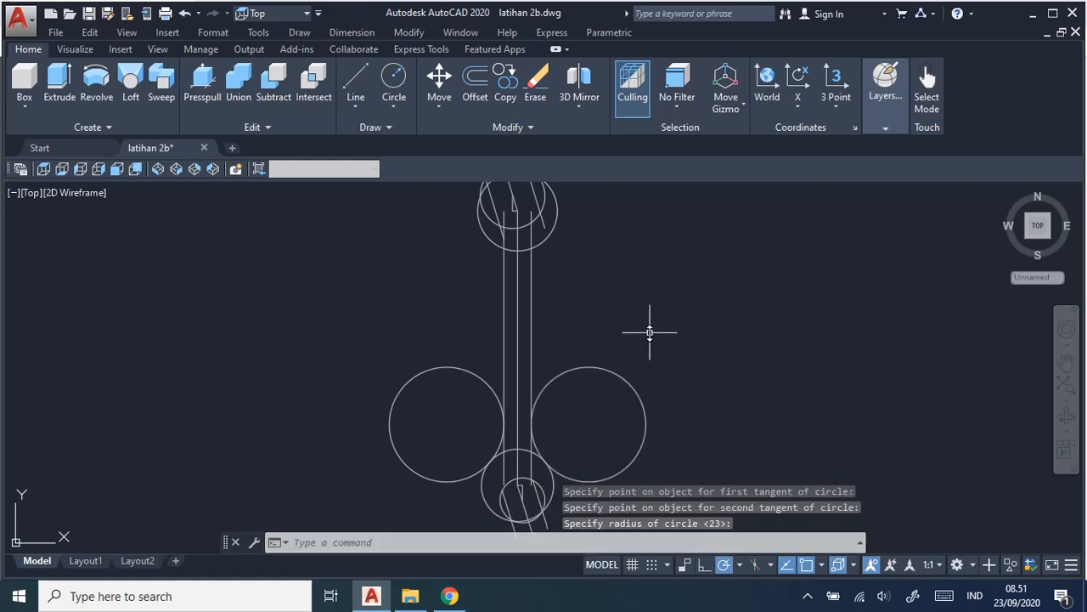
# Draw a 47 mm radius circle tangent to the upper head's outer circle and the left handle line, as the job sheet specifies.
pyautogui.moveTo(649, 327); pyautogui.dragTo(694, 371, button='middle')
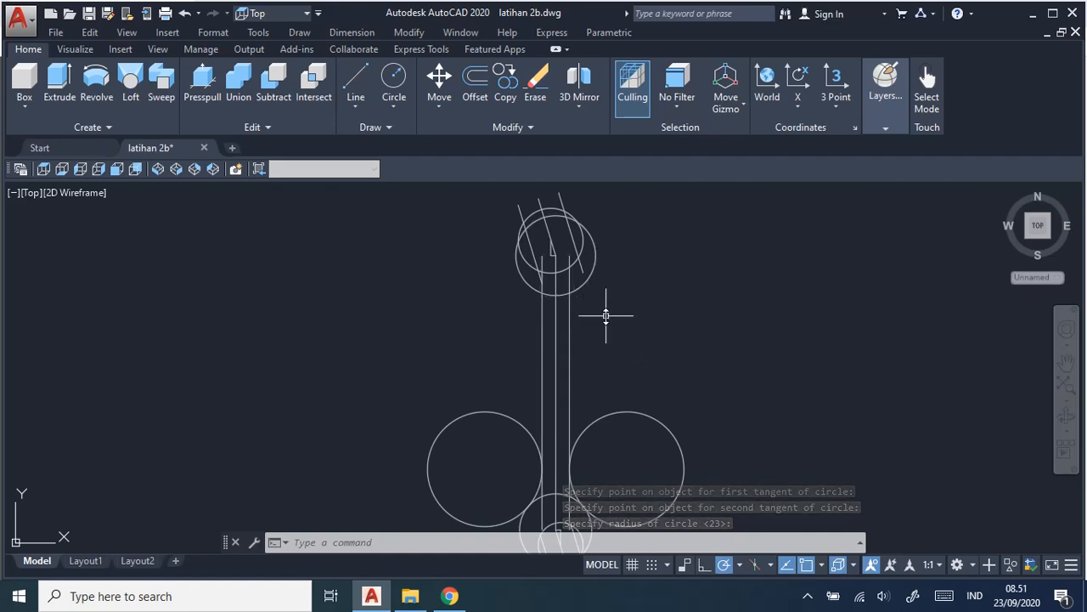
pyautogui.scroll(4, 586, 341)
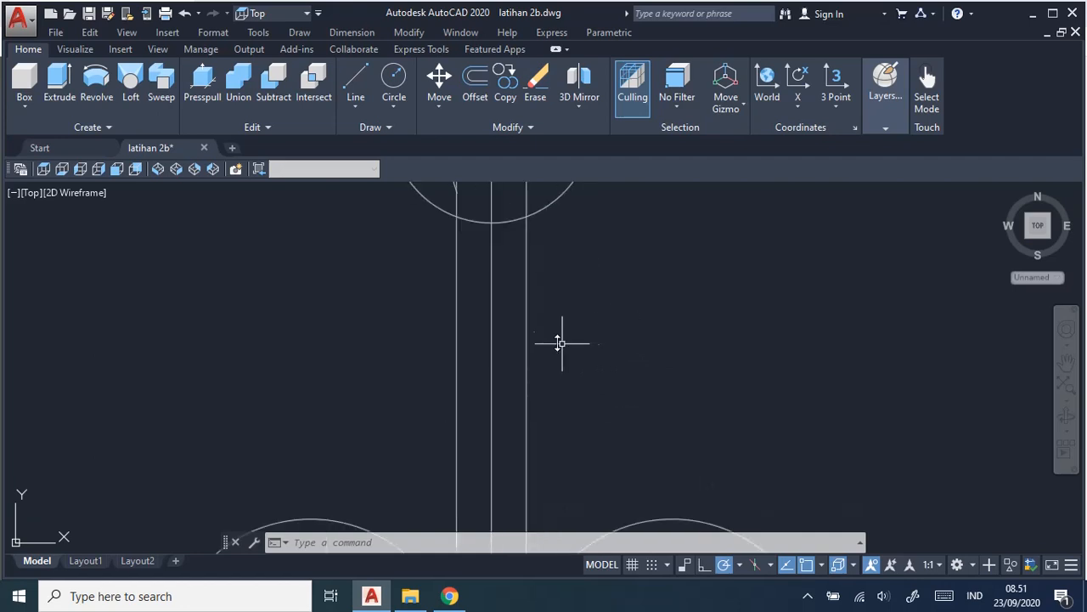
pyautogui.moveTo(487, 300); pyautogui.dragTo(578, 412, button='middle')
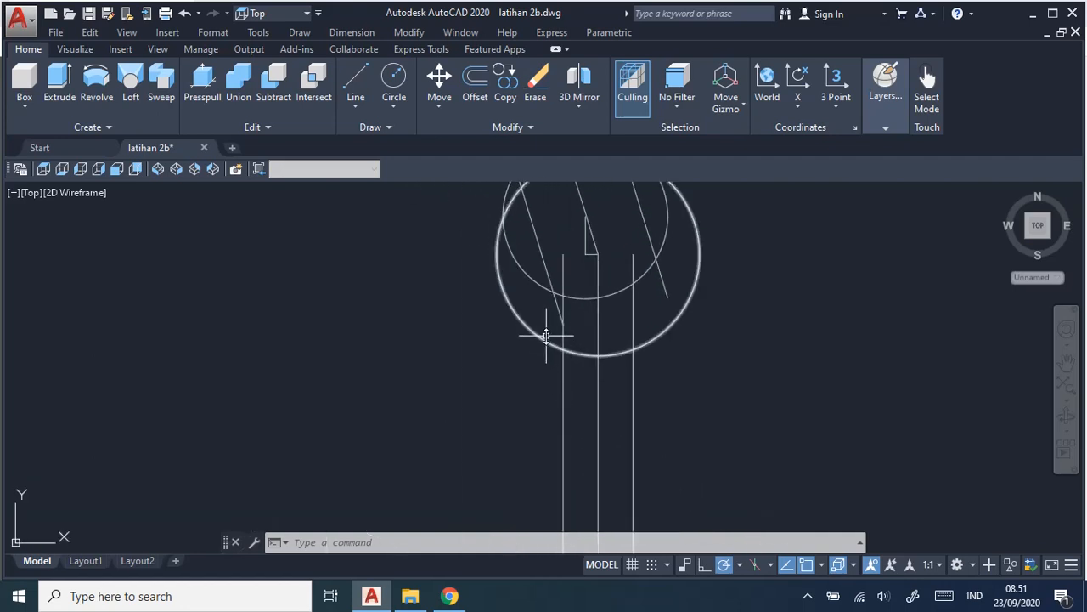
pyautogui.hotkey('alt', 'Tab')
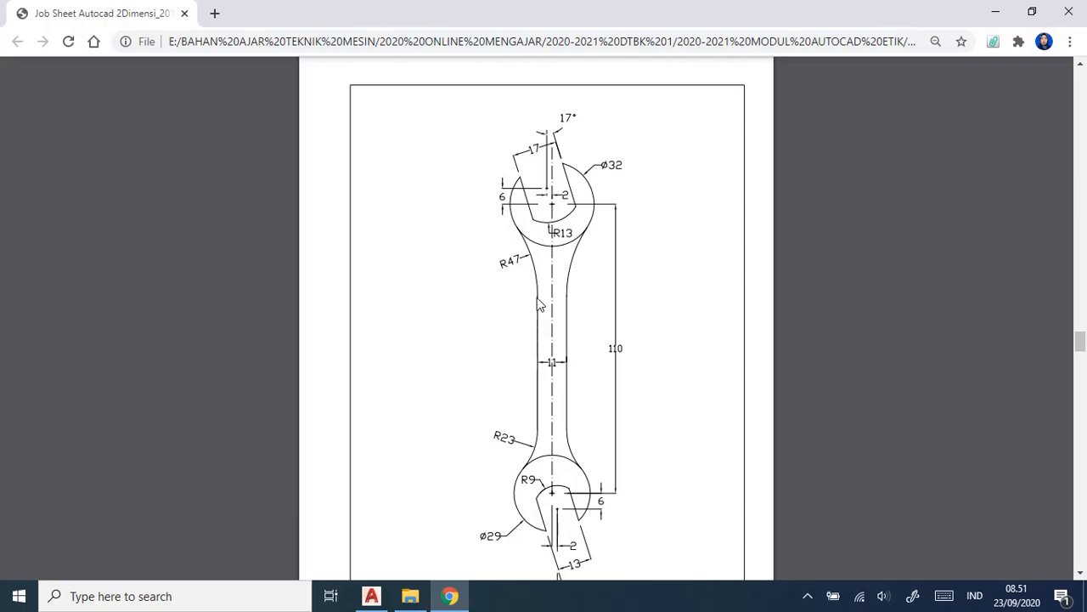
pyautogui.hotkey('alt', 'Tab')
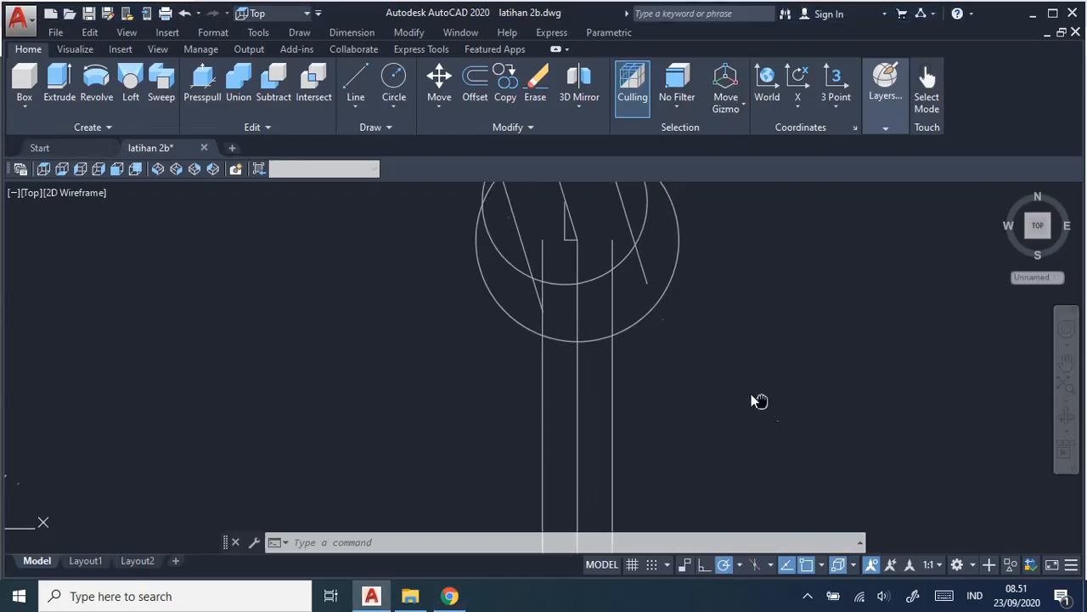
pyautogui.moveTo(759, 401); pyautogui.dragTo(722, 393, button='middle')
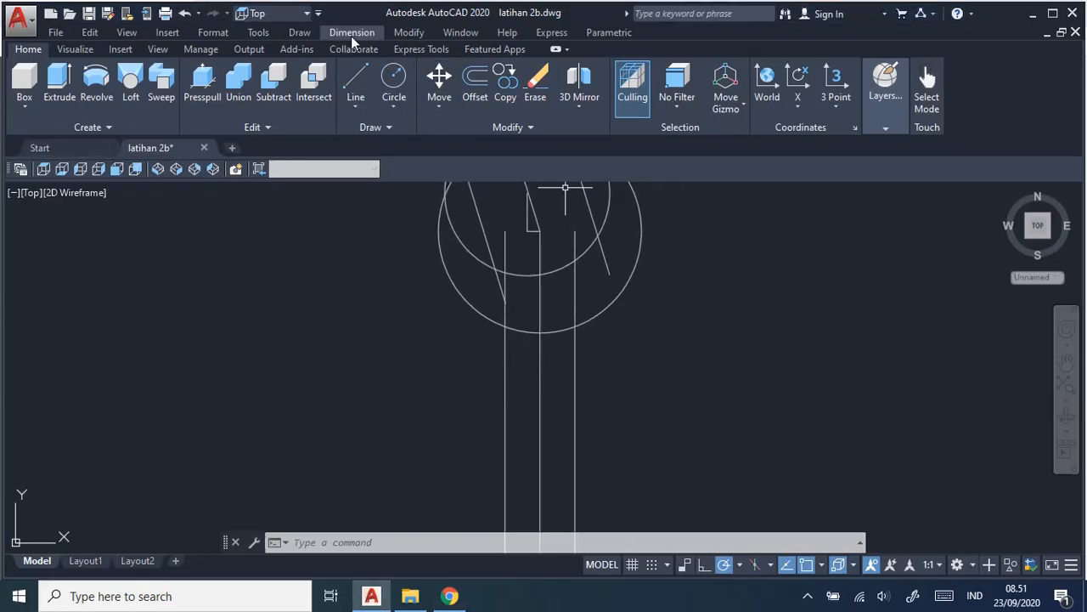
pyautogui.click(307, 35)
pyautogui.moveTo(369, 262)
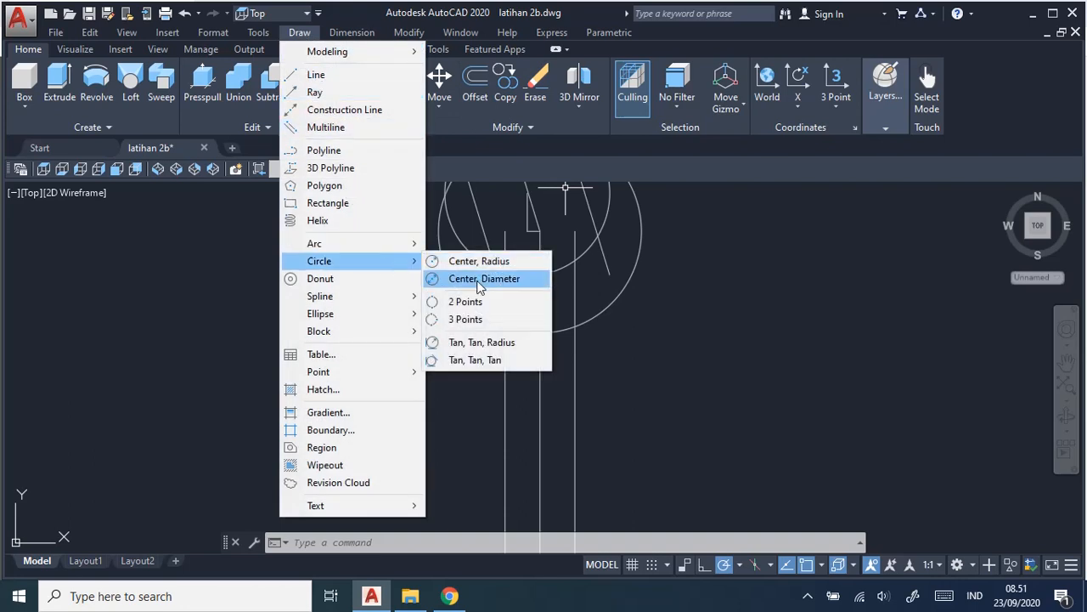
pyautogui.click(515, 344)
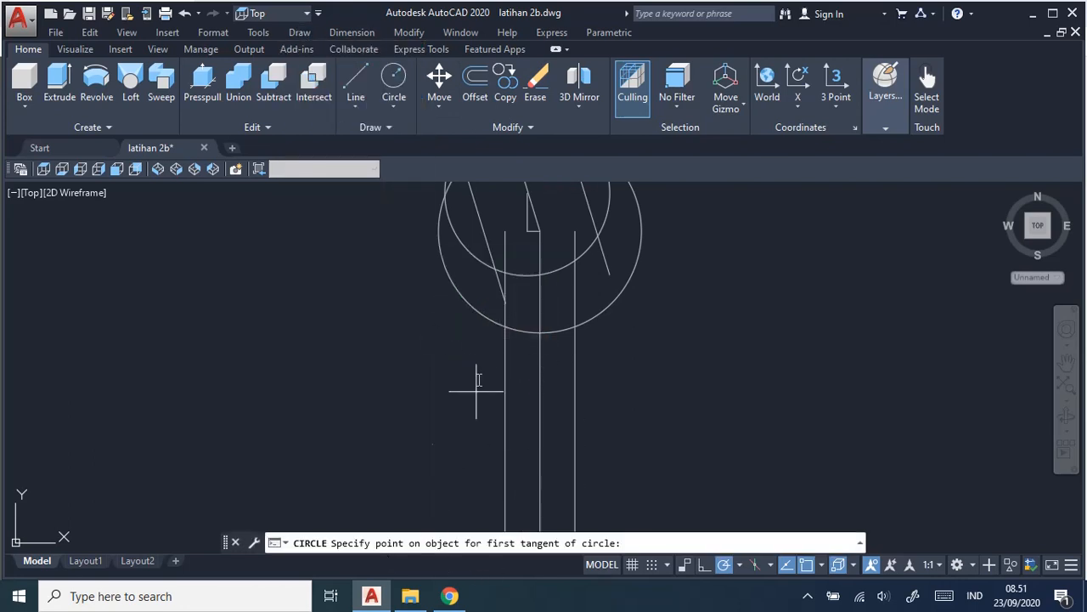
pyautogui.click(471, 306)
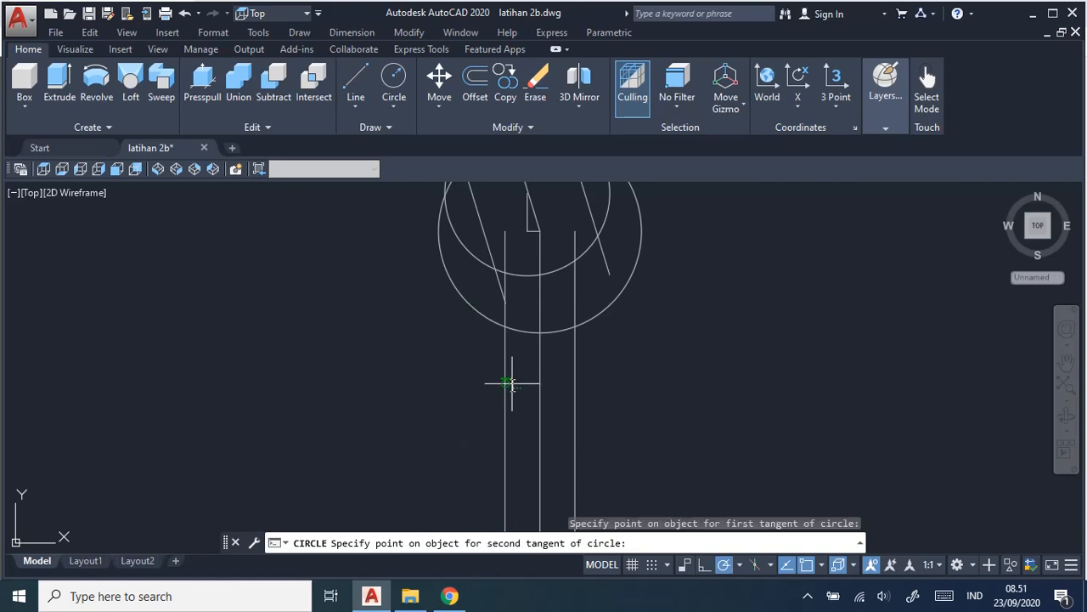
pyautogui.click(509, 385)
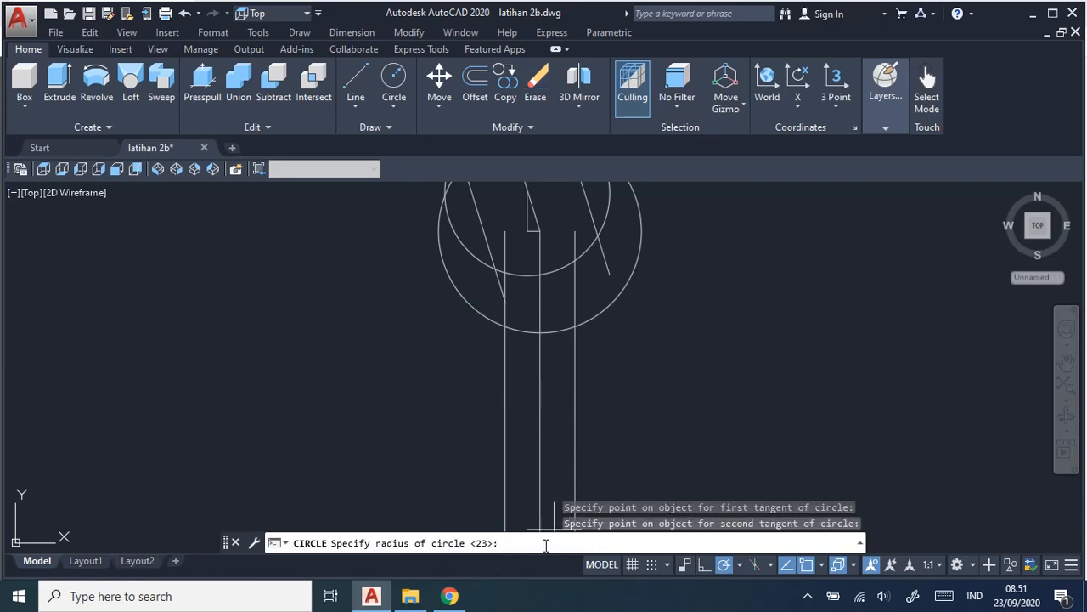
pyautogui.hotkey('alt', 'Tab')
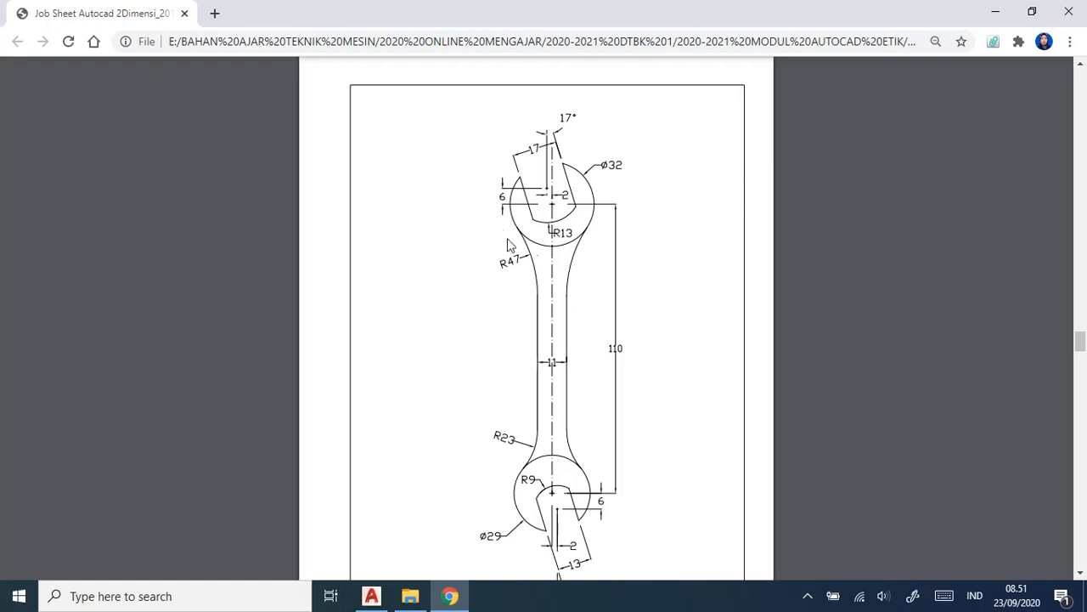
pyautogui.hotkey('alt', 'Tab')
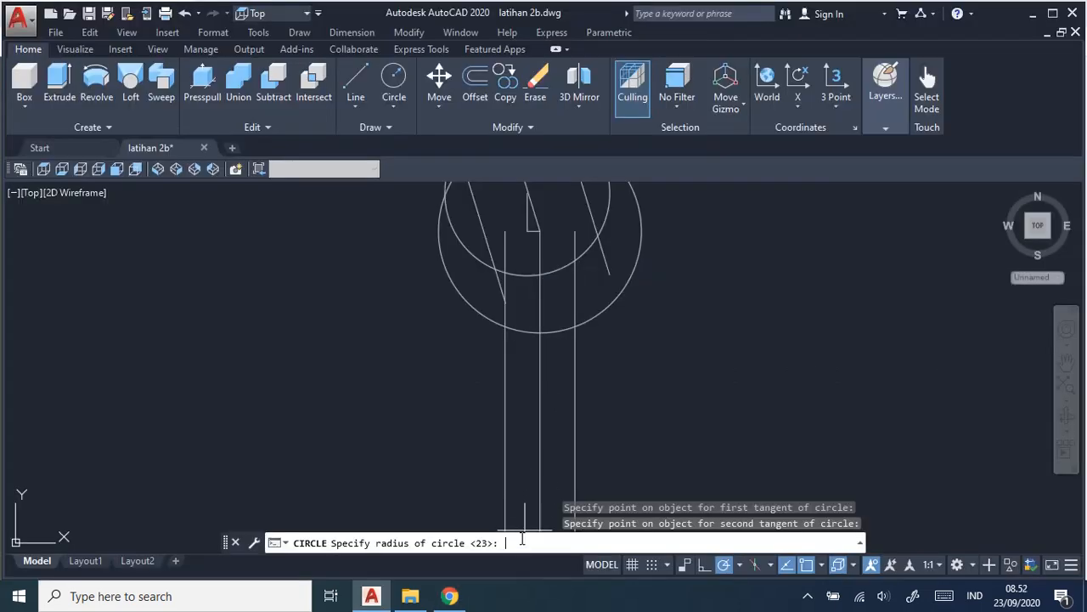
pyautogui.press('Return')
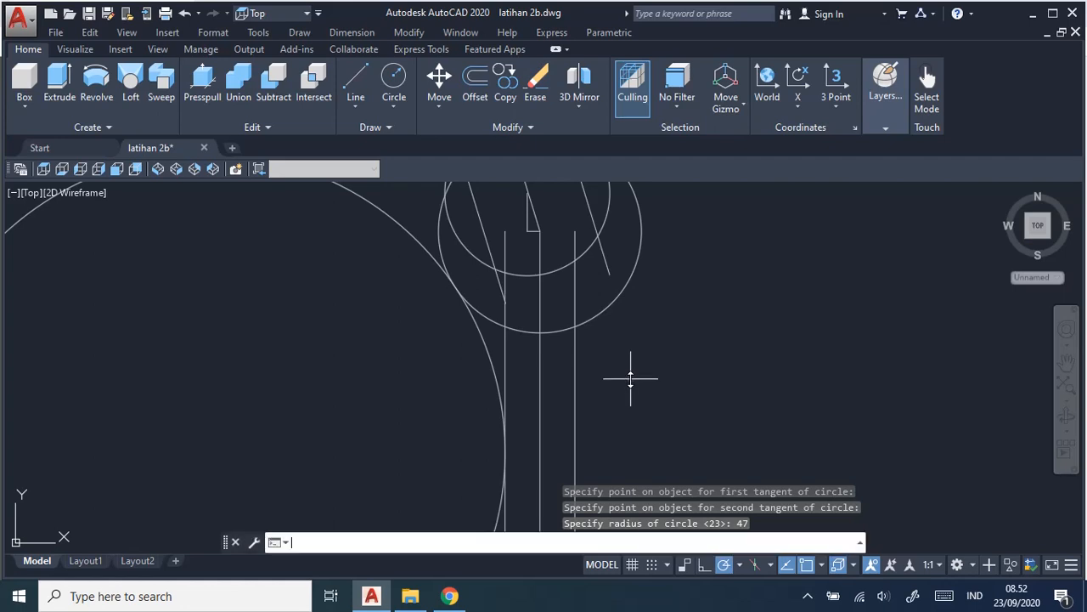
# Draw a second 47 mm radius circle tangent to the upper head's outer circle and the right handle line.
pyautogui.press('Return')
pyautogui.click(657, 544)
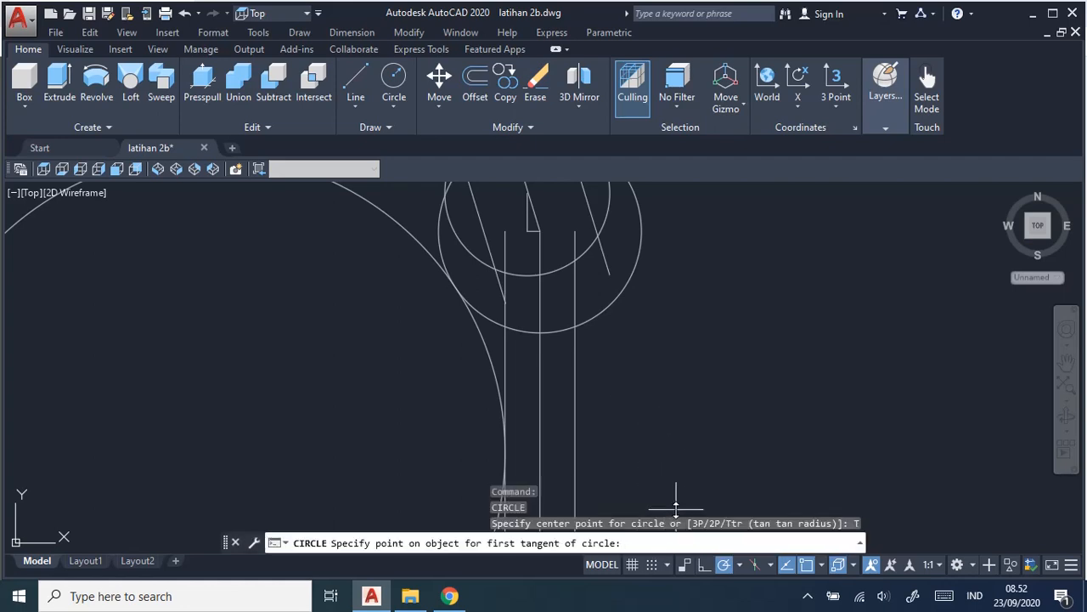
pyautogui.click(630, 295)
pyautogui.click(577, 389)
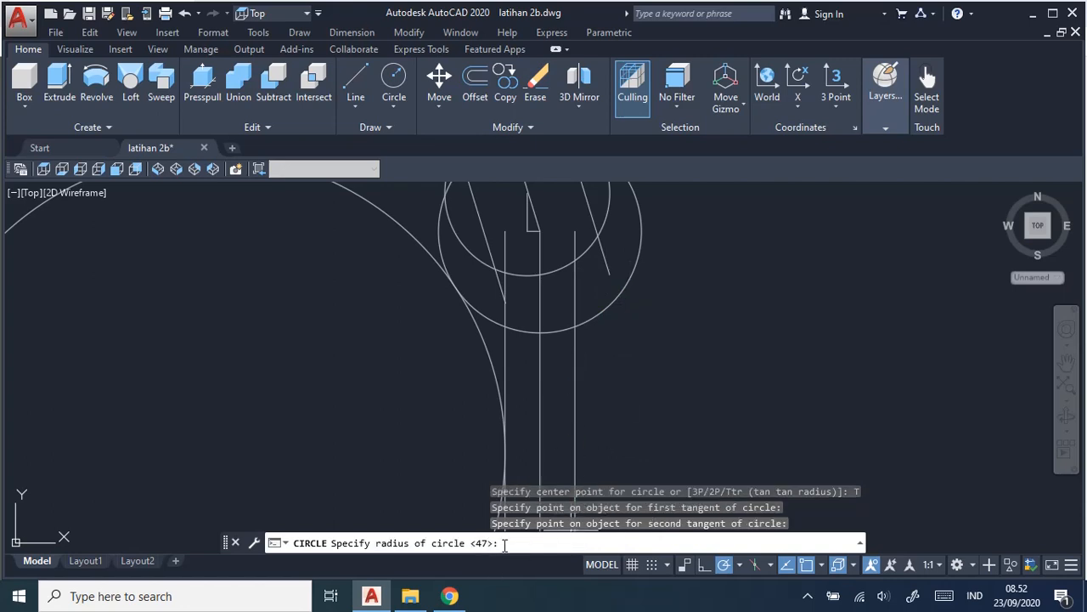
pyautogui.press('Return')
pyautogui.scroll(-4, 650, 382)
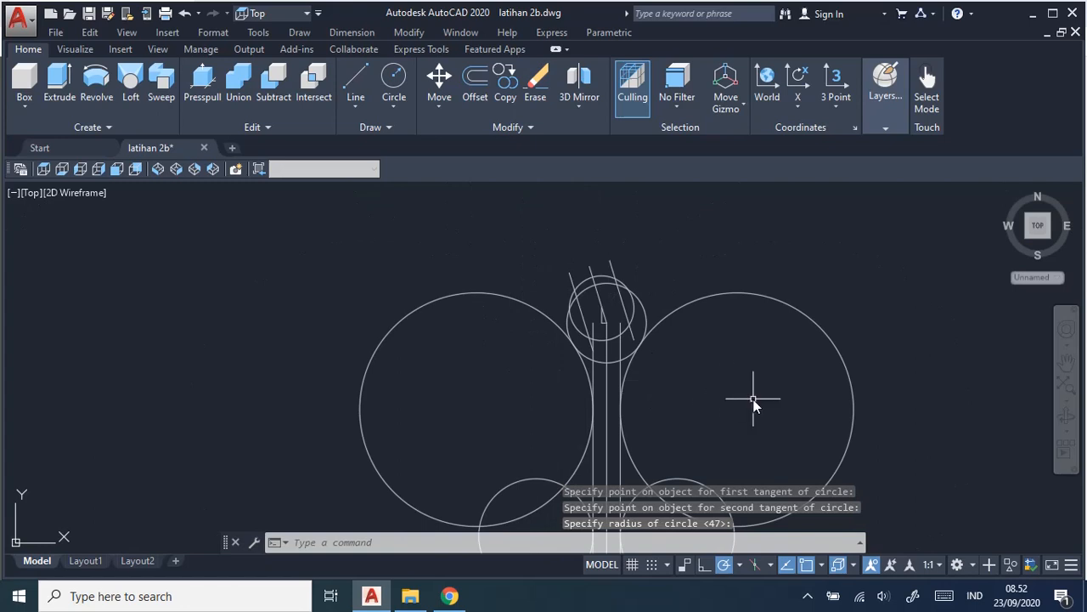
pyautogui.scroll(-3, 752, 400)
pyautogui.moveTo(759, 400)
pyautogui.mouseDown(button='middle')
pyautogui.moveTo(624, 303)
pyautogui.moveTo(619, 322)
pyautogui.mouseUp(button='middle')
pyautogui.scroll(4, 621, 323)
pyautogui.scroll(2, 621, 323)
pyautogui.scroll(-2, 677, 323)
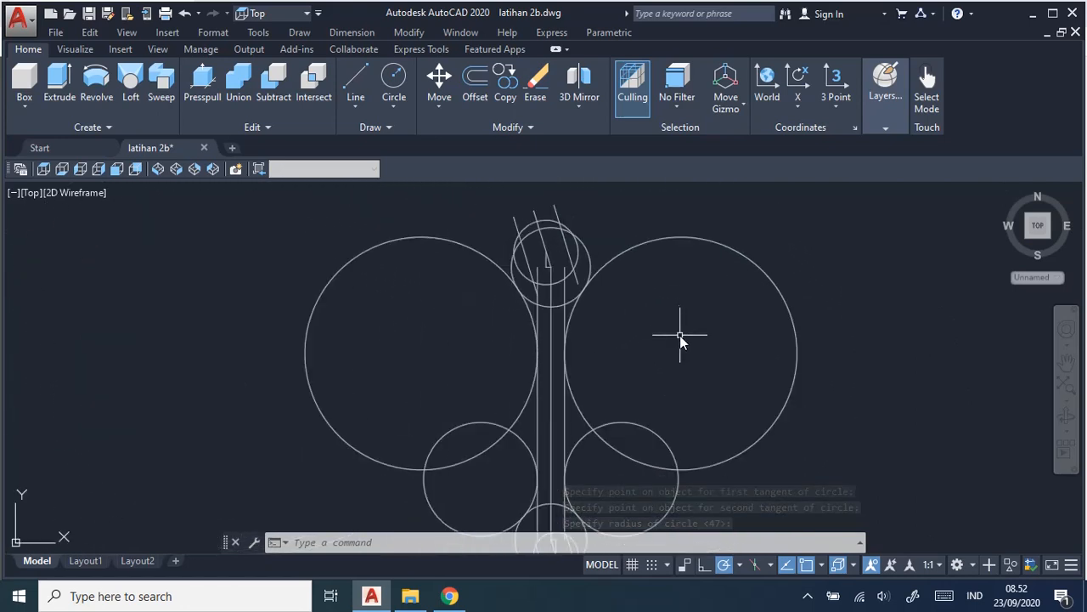
pyautogui.scroll(-2, 681, 344)
pyautogui.scroll(4, 684, 359)
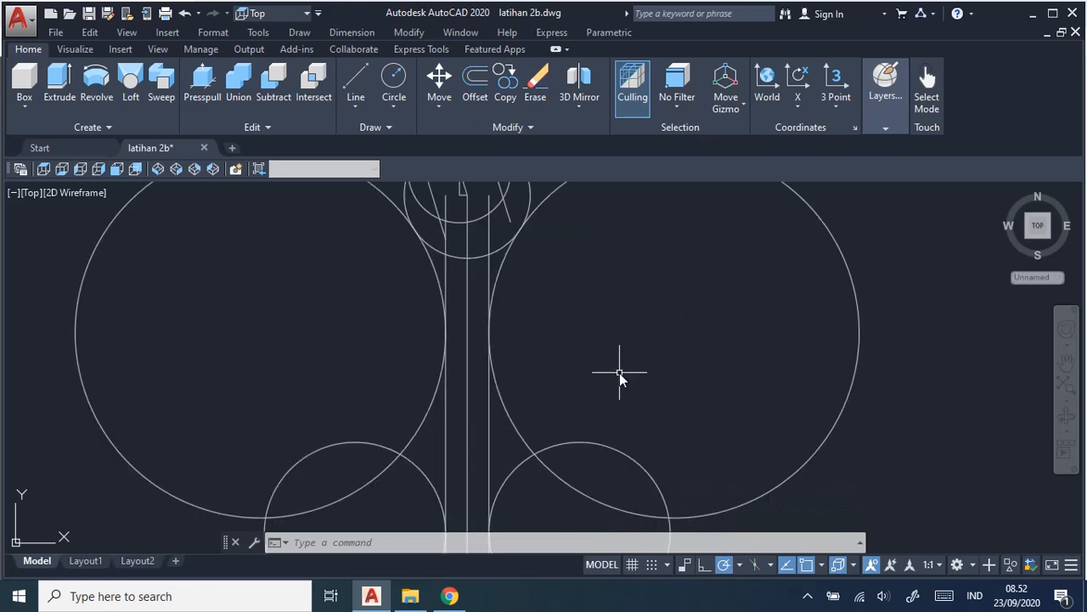
pyautogui.scroll(-2, 620, 373)
pyautogui.moveTo(618, 373)
pyautogui.mouseDown(button='middle')
pyautogui.moveTo(631, 315)
pyautogui.moveTo(638, 348)
pyautogui.mouseUp(button='middle')
pyautogui.scroll(2, 645, 361)
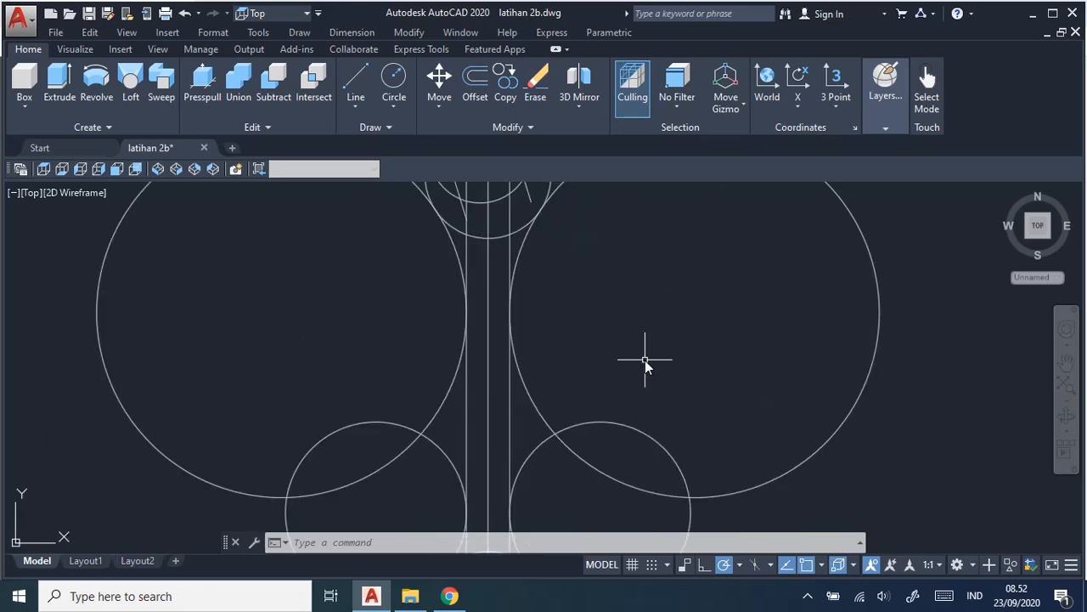
pyautogui.scroll(-2, 645, 360)
# Using all objects as cutting edges, trim both 47 mm circles beyond the upper head and between the handle lines and the 23 mm circles.
pyautogui.click(413, 36)
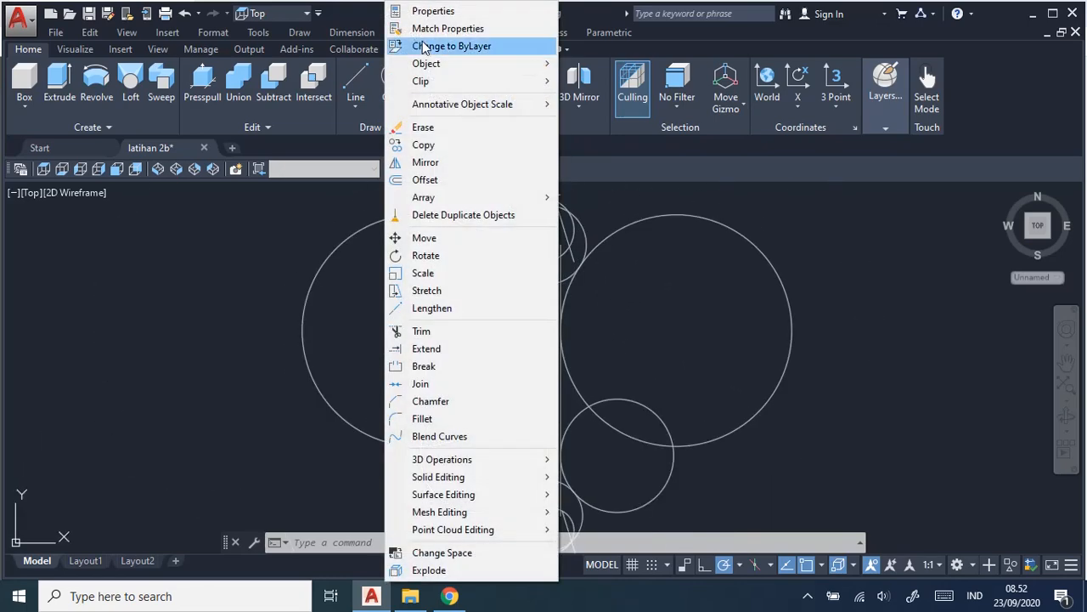
pyautogui.click(490, 334)
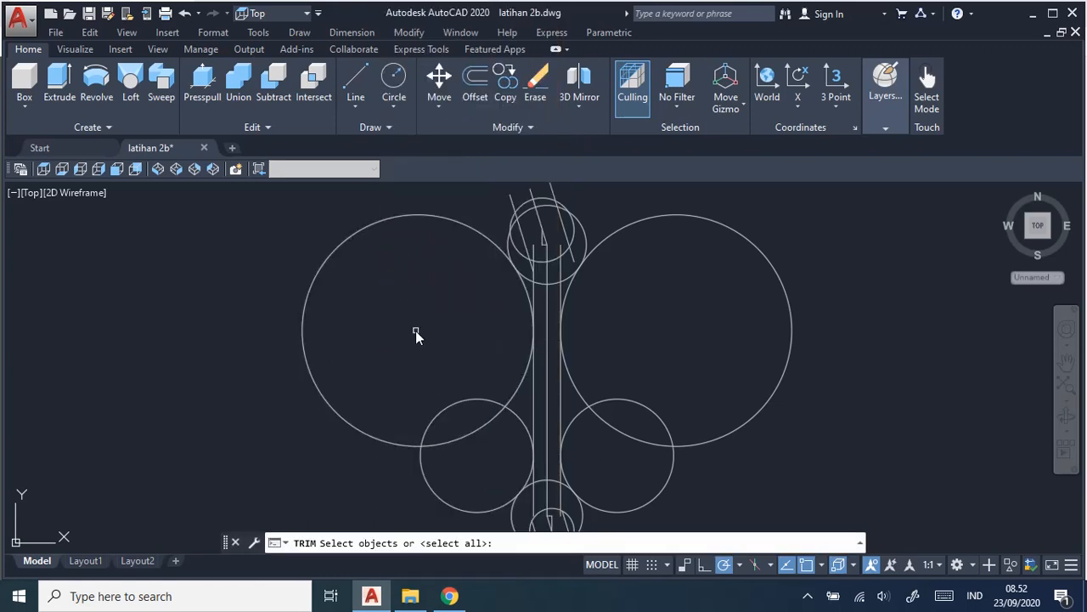
pyautogui.press('Return')
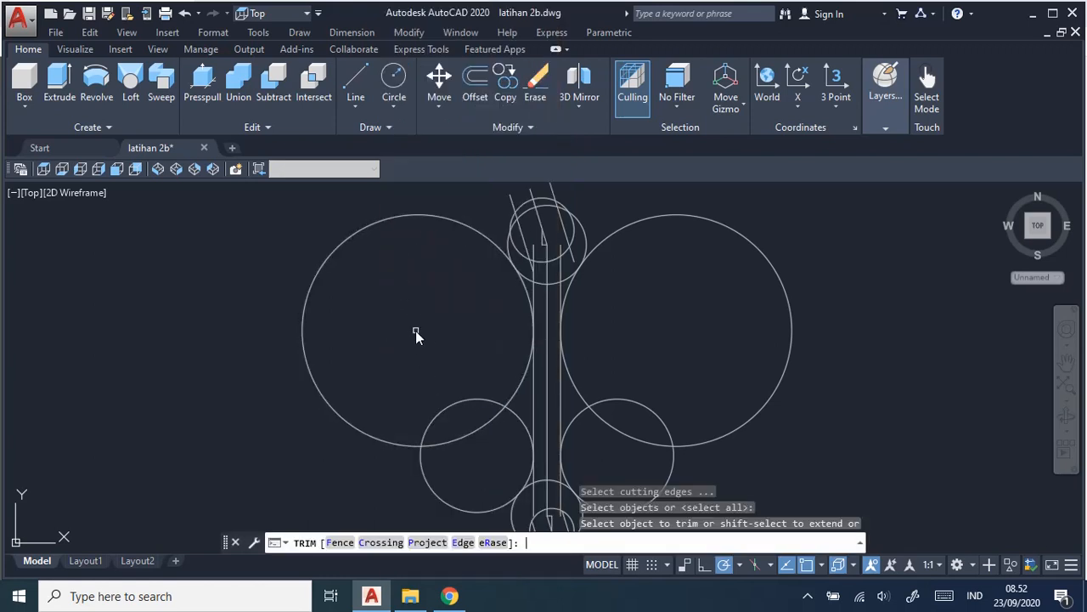
pyautogui.click(455, 223)
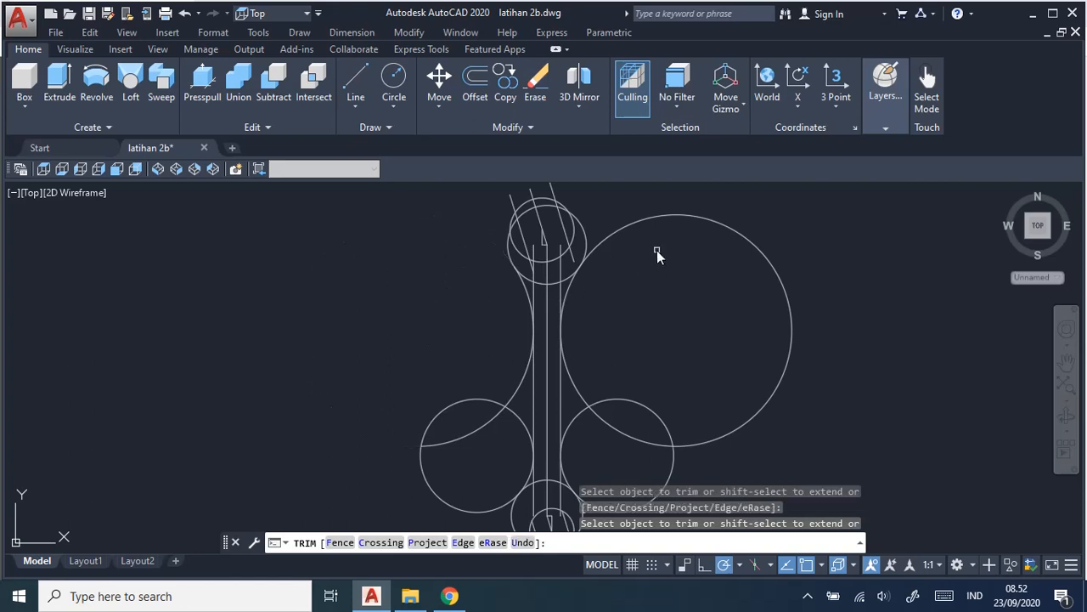
pyautogui.click(643, 218)
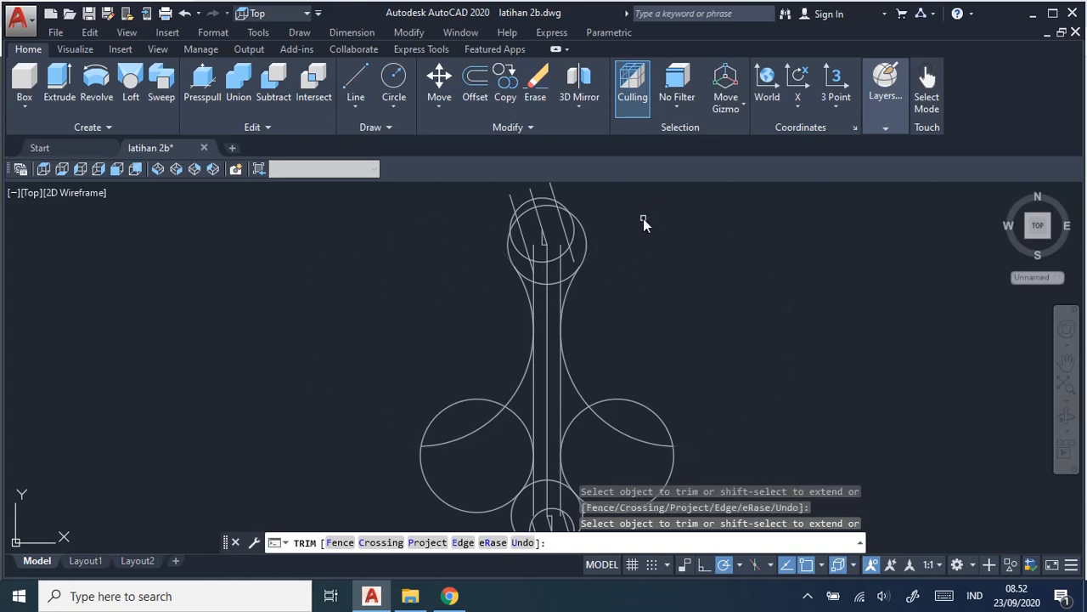
pyautogui.click(583, 400)
pyautogui.click(514, 391)
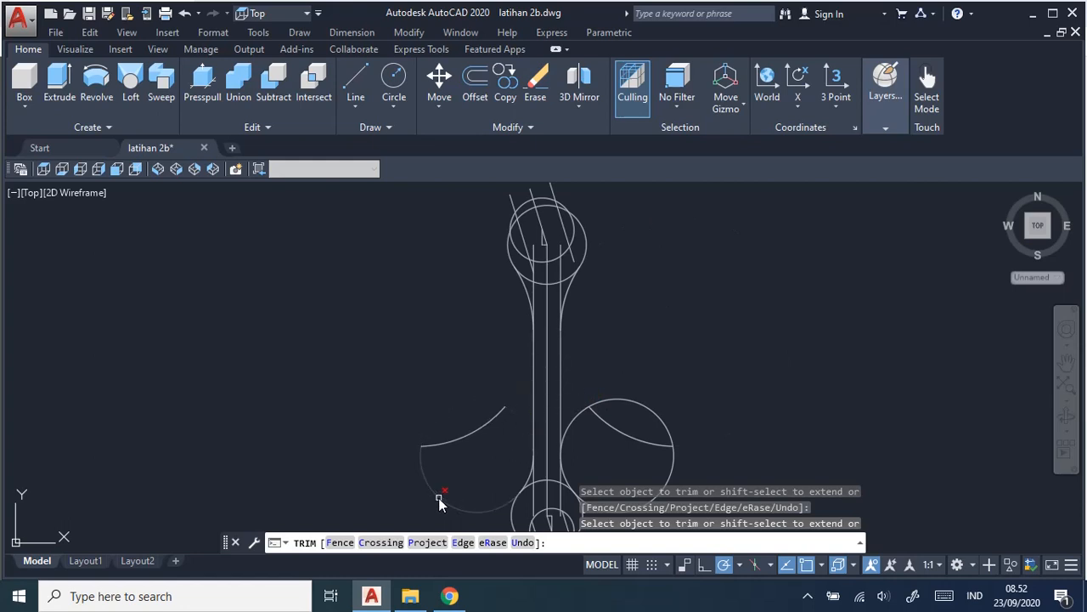
# Trim both 23 mm circles down to the transition arcs between the handle lines and the lower head.
pyautogui.click(655, 414)
pyautogui.click(577, 414)
pyautogui.scroll(5, 694, 343)
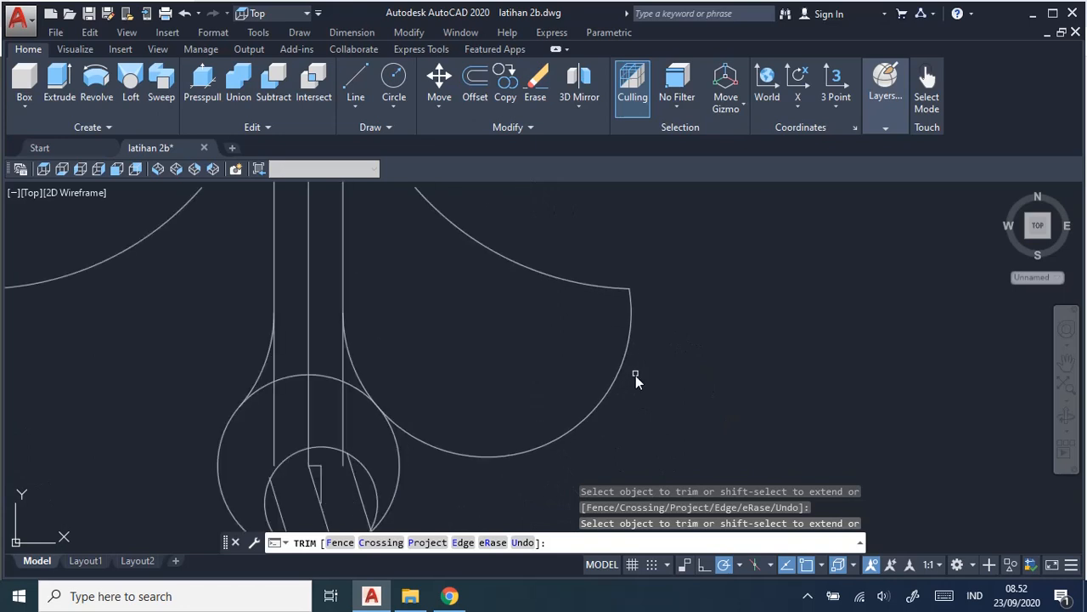
pyautogui.click(609, 394)
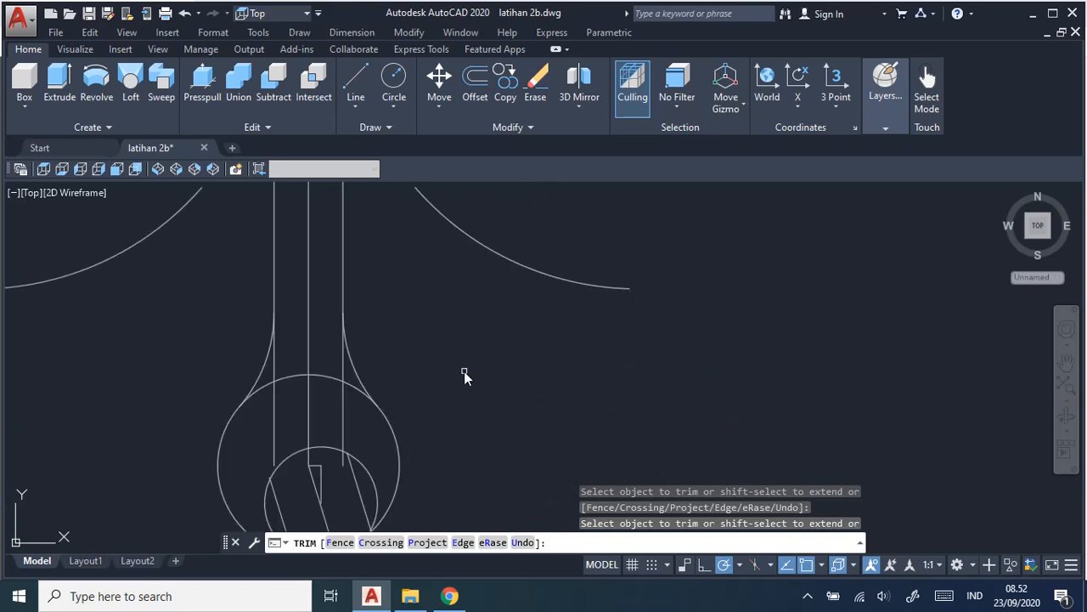
# Trim both handle lines between the 23 mm arcs and the lower head's outer circle, plus the right line between the head's two circles.
pyautogui.moveTo(427, 386); pyautogui.dragTo(662, 324, button='middle')
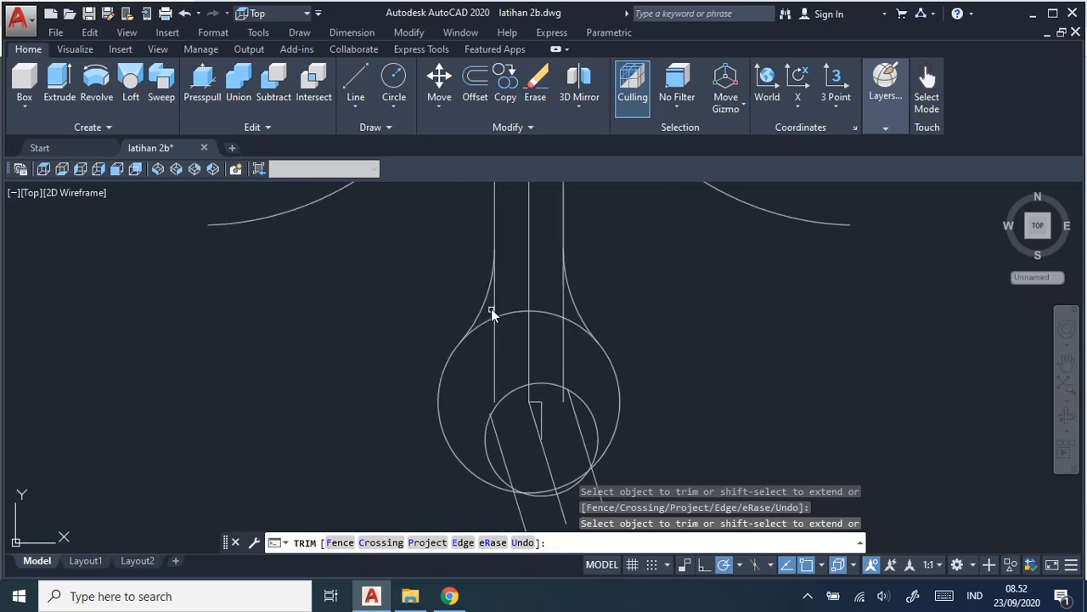
pyautogui.click(563, 307)
pyautogui.click(496, 355)
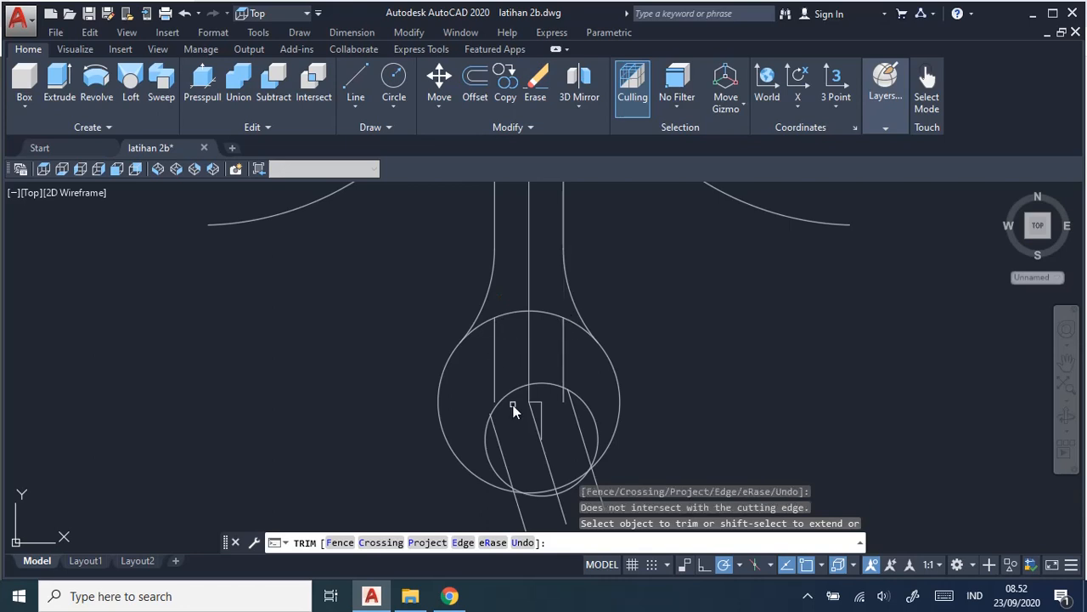
pyautogui.moveTo(624, 456); pyautogui.dragTo(648, 374, button='middle')
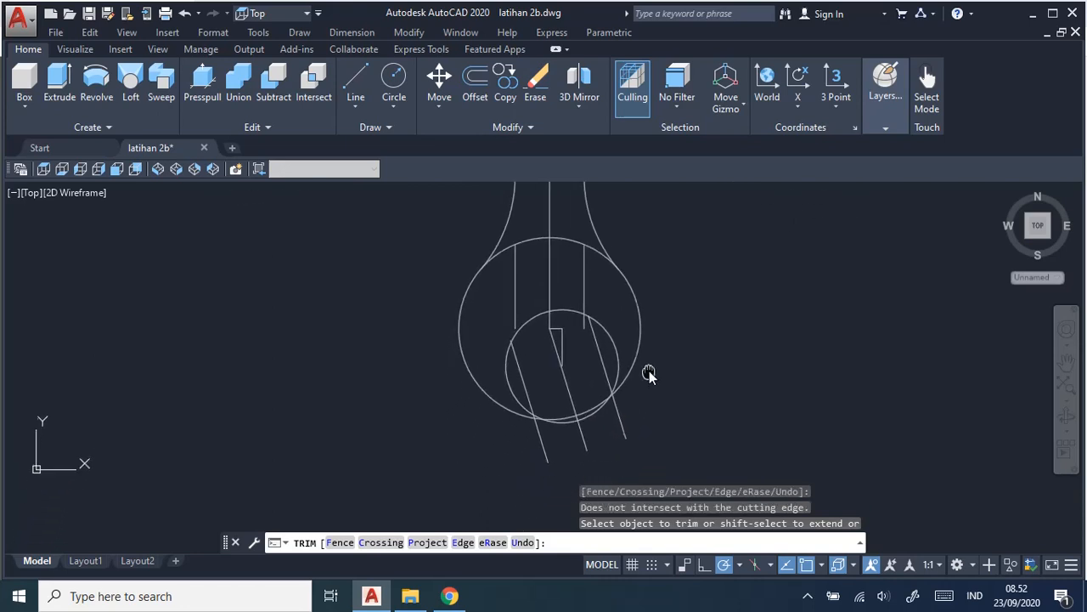
pyautogui.click(582, 282)
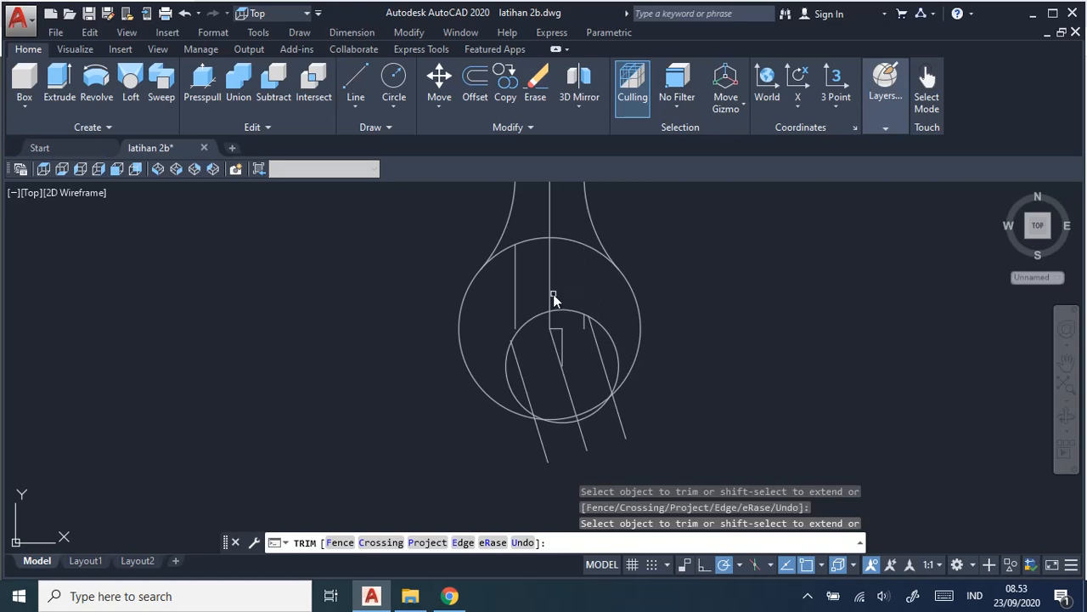
pyautogui.click(515, 301)
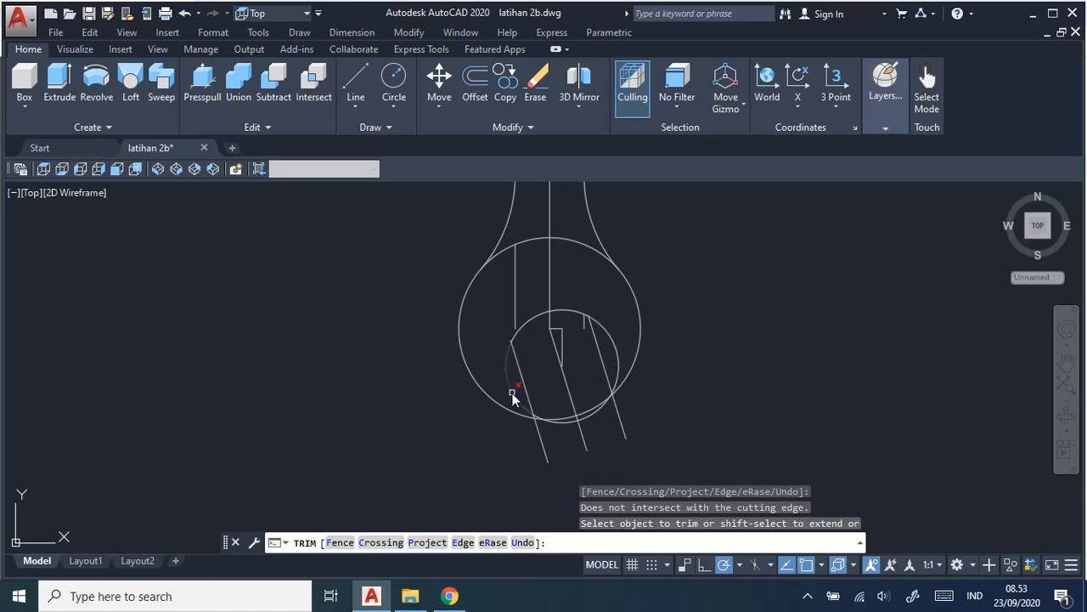
# Trim the lower jaw's left slanted line where it overshoots the inner circle and the inner circle's arc outside that line.
pyautogui.scroll(5, 512, 397)
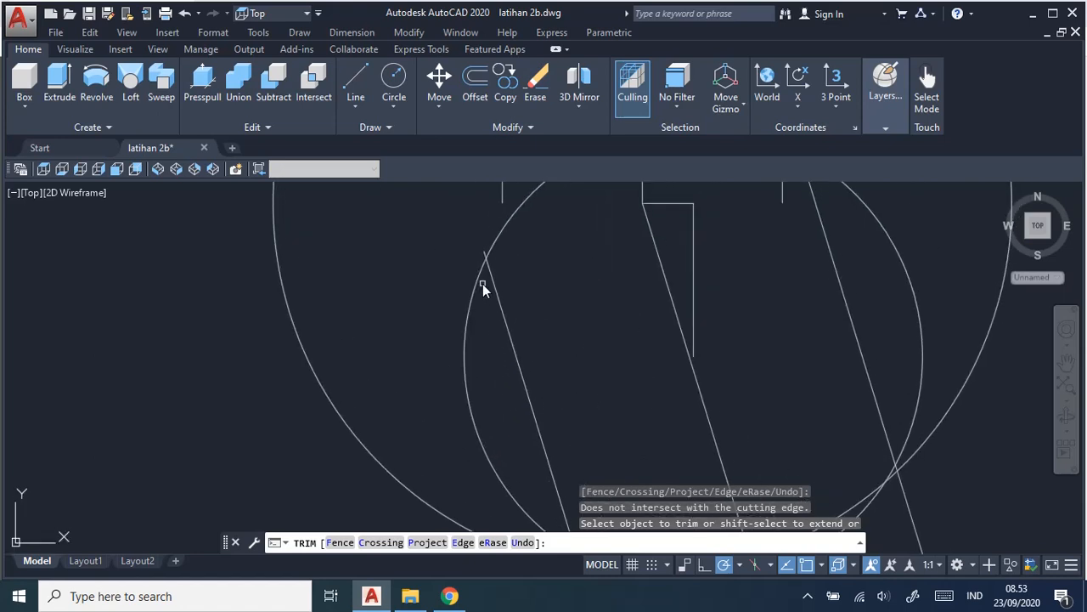
pyautogui.scroll(3, 475, 223)
pyautogui.click(486, 208)
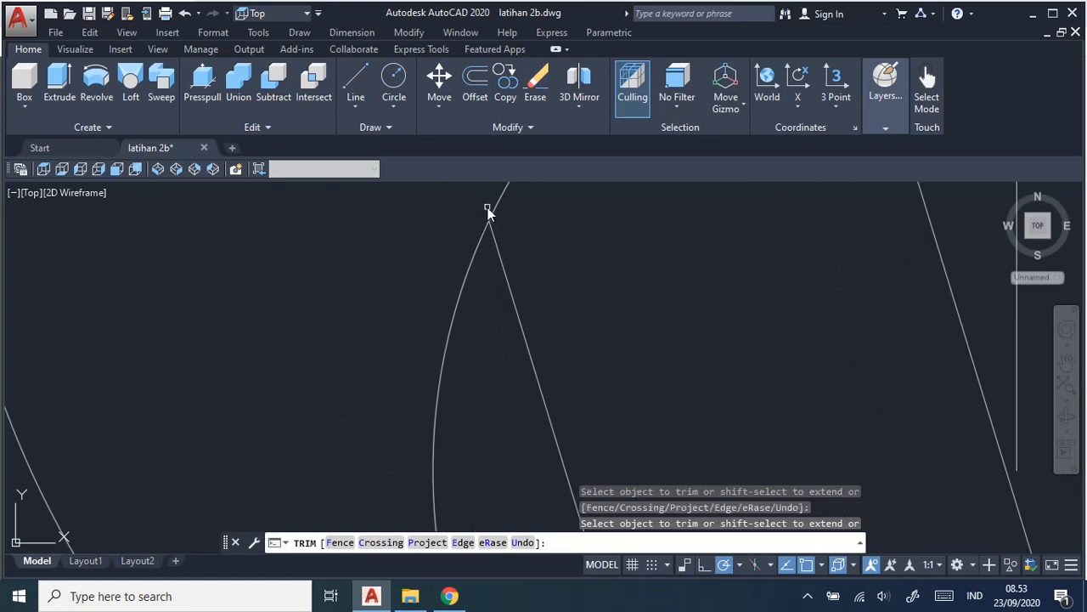
pyautogui.click(468, 264)
pyautogui.scroll(-4, 611, 324)
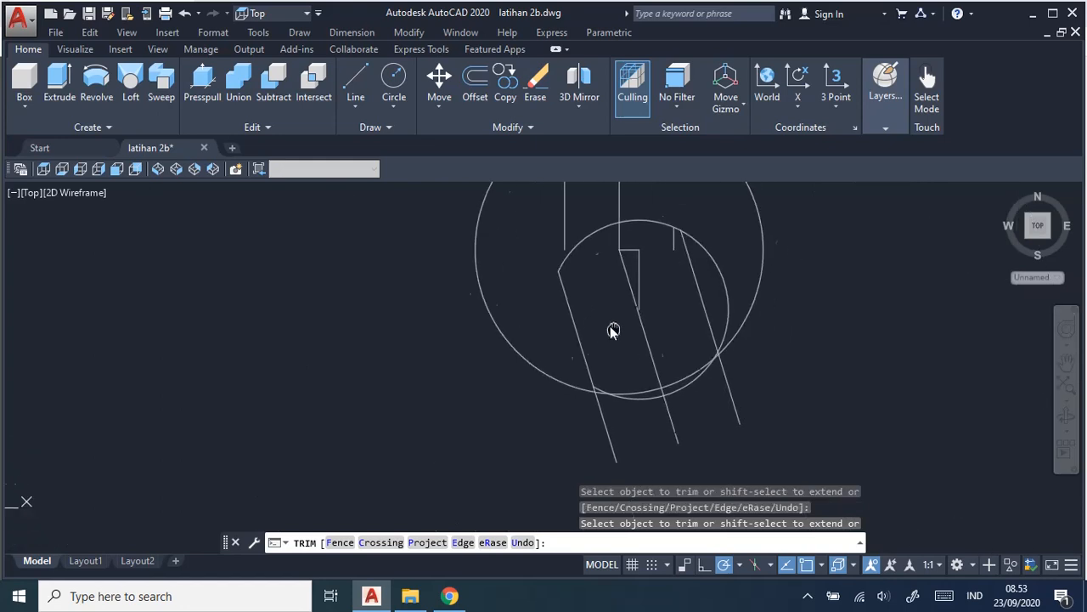
# Trim the lower head's inner circle outside the right jaw line, the centre slanted line, the jaw-line overshoots and both circles' arcs across the opening.
pyautogui.moveTo(613, 330); pyautogui.dragTo(552, 327, button='middle')
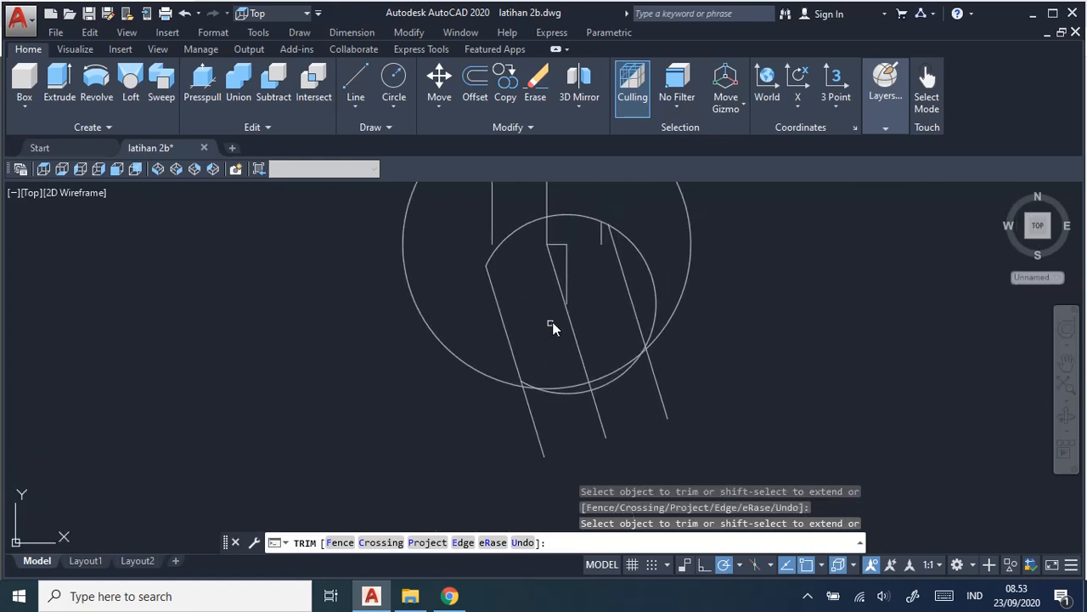
pyautogui.click(655, 284)
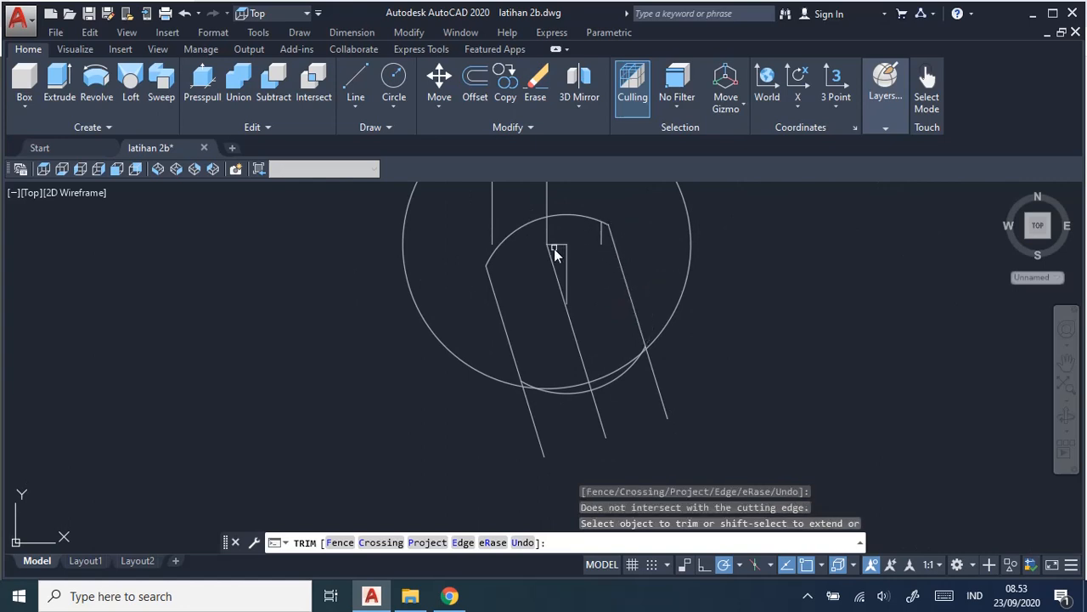
pyautogui.click(572, 334)
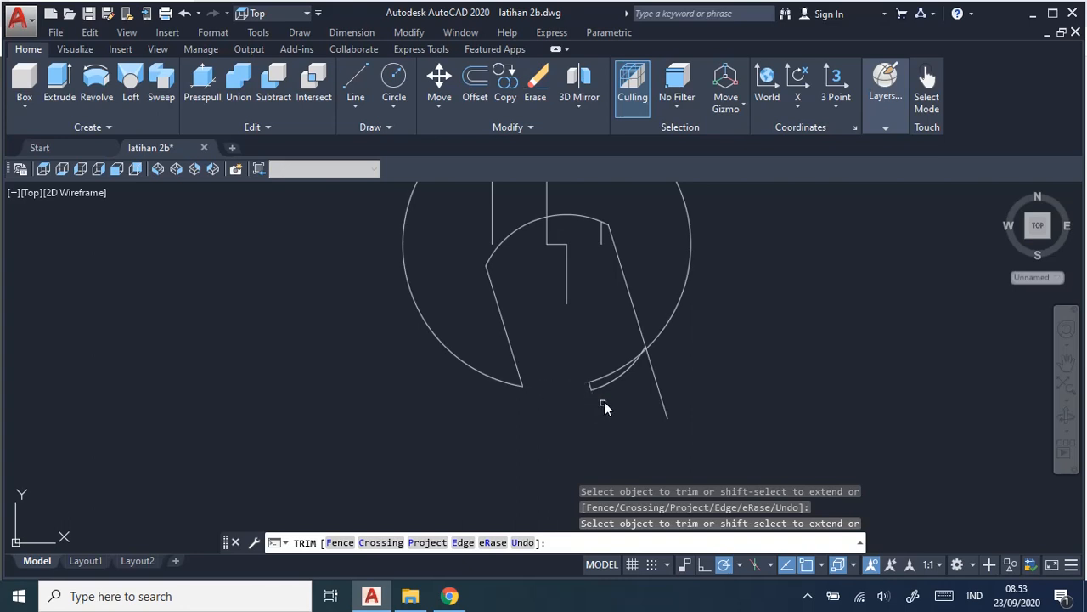
pyautogui.click(608, 383)
pyautogui.click(587, 390)
# Examine the lower head's jaw corners and the handle for leftover segments, ending the Trim command.
pyautogui.scroll(6, 660, 384)
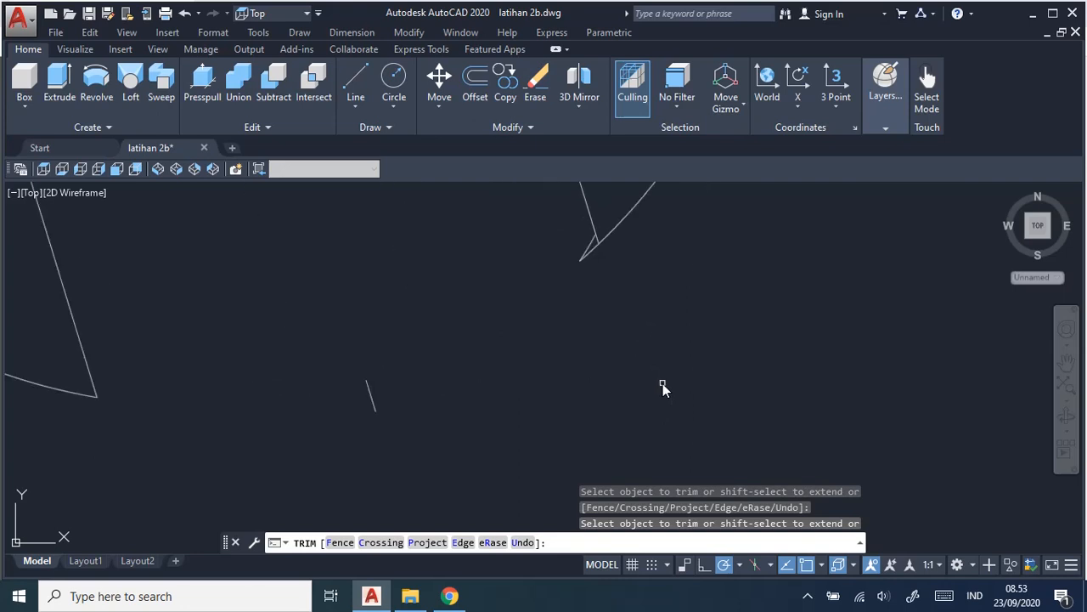
pyautogui.scroll(2, 595, 255)
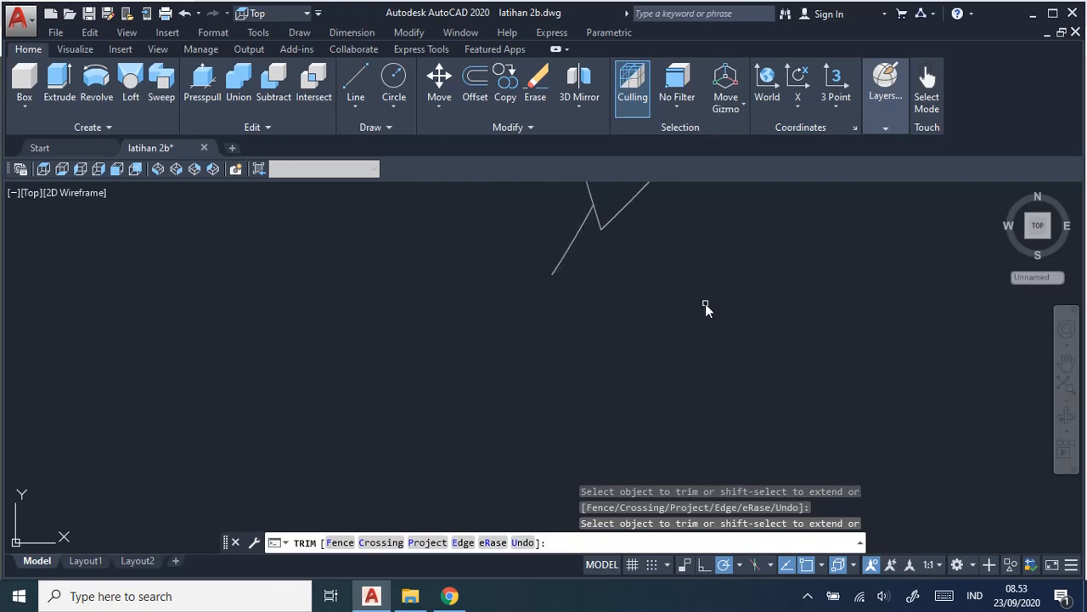
pyautogui.scroll(-3, 705, 316)
pyautogui.moveTo(651, 289); pyautogui.dragTo(648, 384, button='middle')
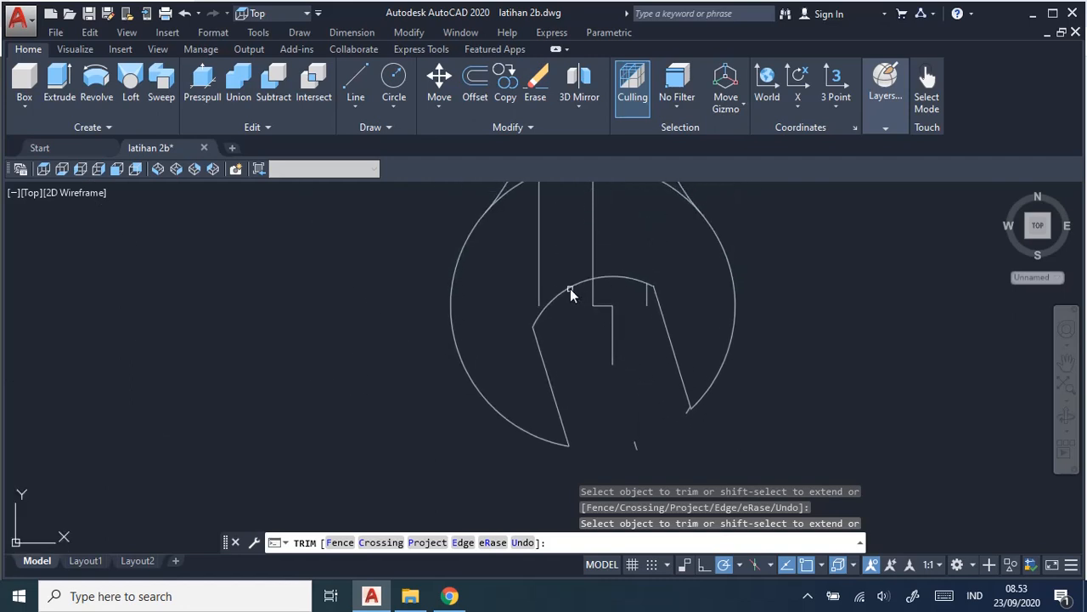
pyautogui.click(536, 275)
pyautogui.scroll(3, 682, 305)
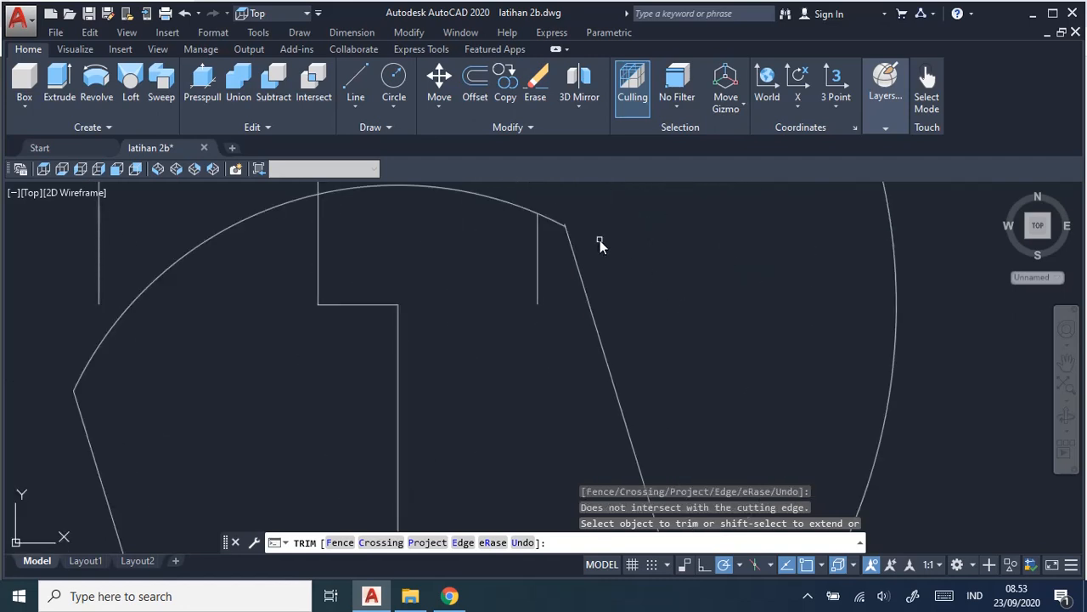
pyautogui.scroll(2, 579, 237)
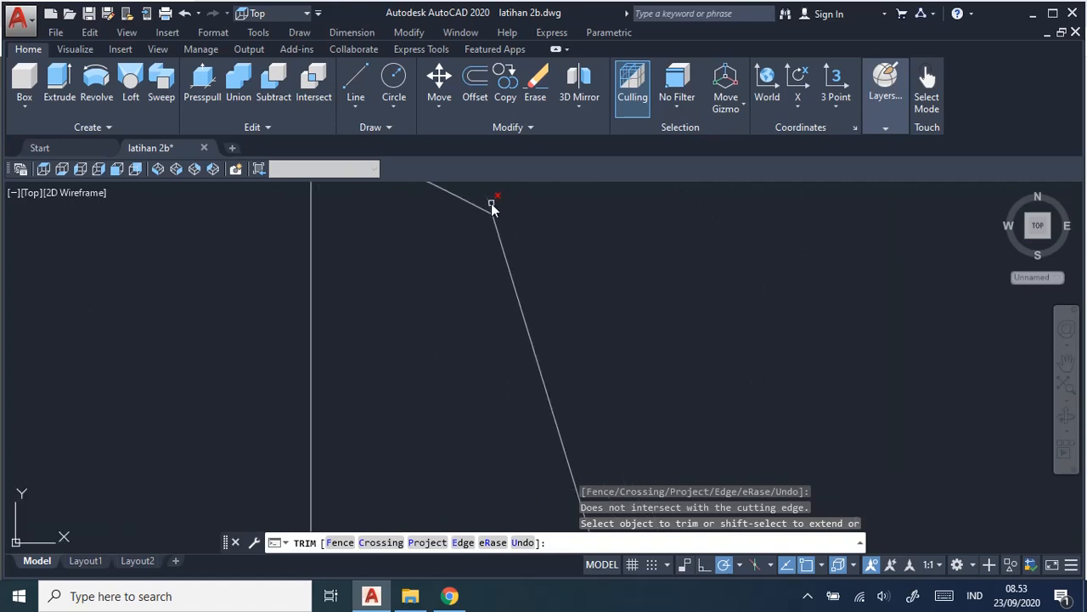
pyautogui.scroll(-5, 502, 259)
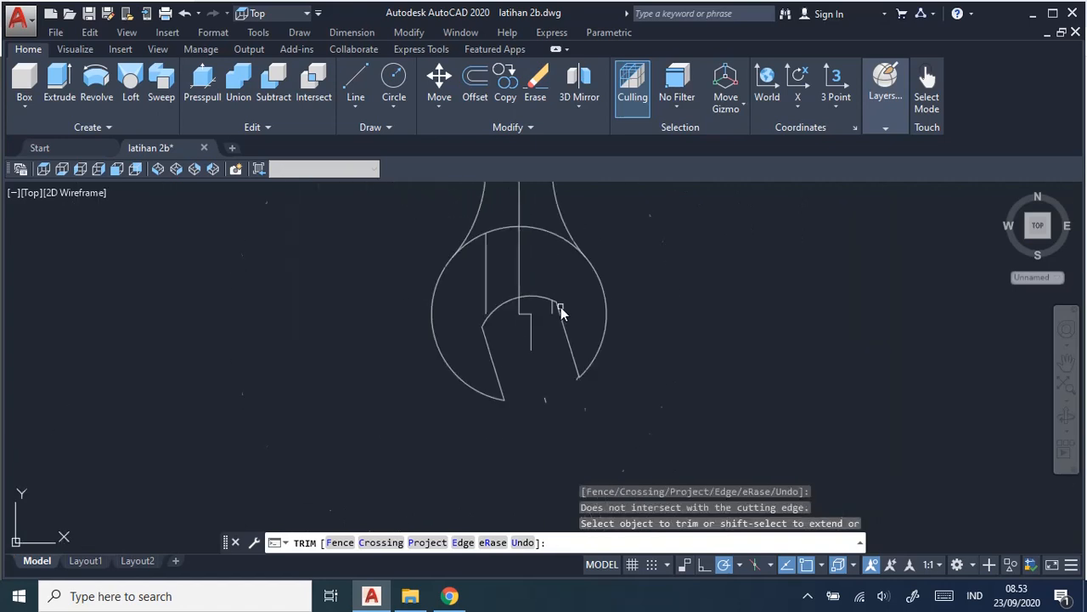
pyautogui.moveTo(572, 314)
pyautogui.mouseDown(button='middle')
pyautogui.moveTo(677, 372)
pyautogui.moveTo(646, 456)
pyautogui.mouseUp(button='middle')
pyautogui.moveTo(665, 246); pyautogui.dragTo(626, 468, button='middle')
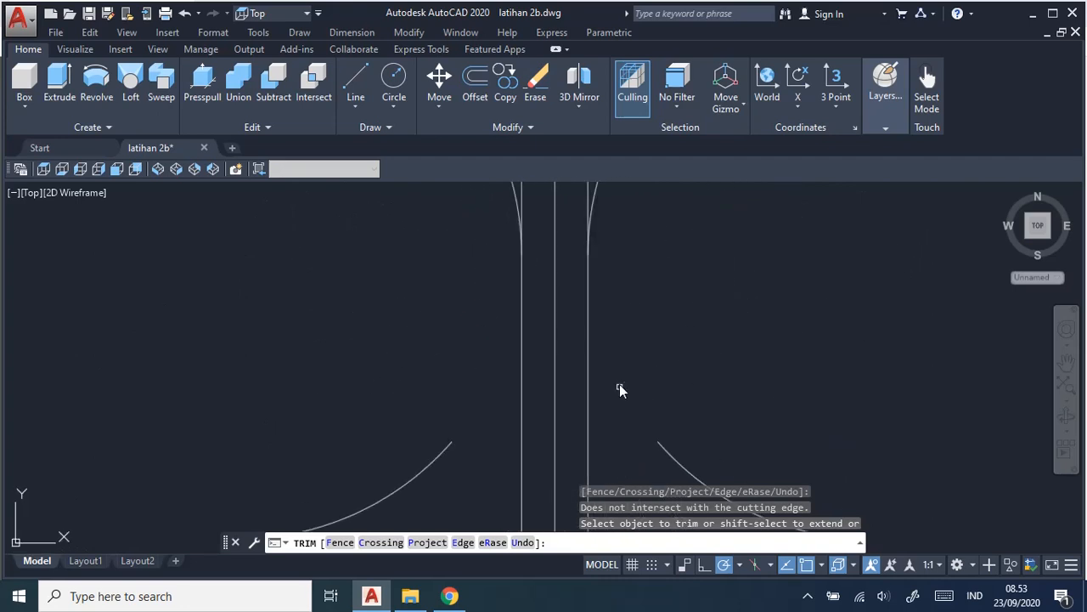
pyautogui.scroll(-2, 669, 160)
pyautogui.scroll(2, 669, 160)
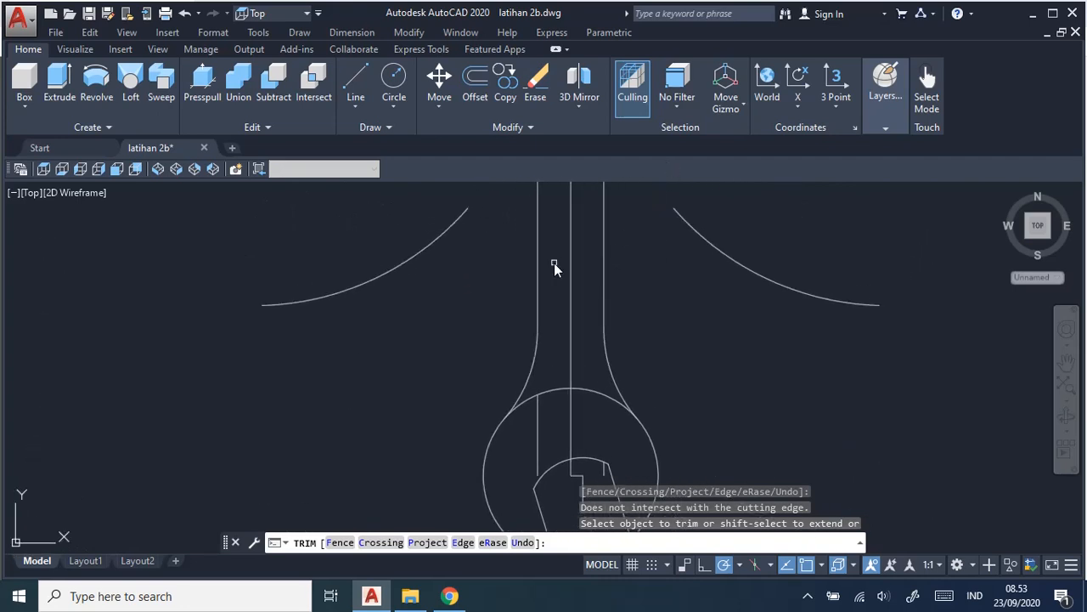
pyautogui.press('Escape')
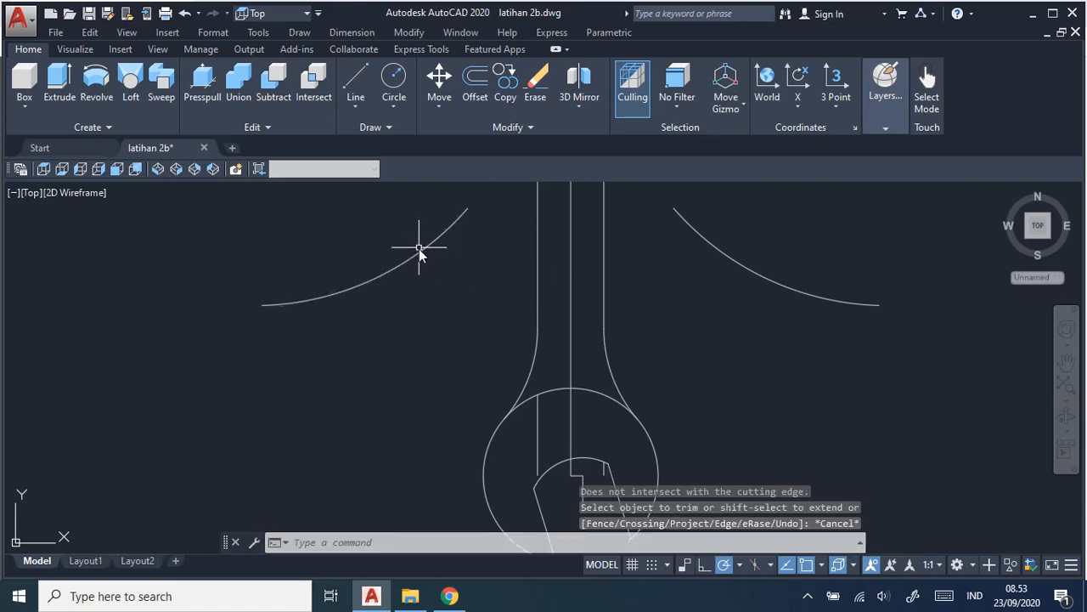
# Erase both loose arcs beside the handle and the leftover vertical, horizontal and slanted construction segments in and below the lower head.
pyautogui.click(419, 249)
pyautogui.click(730, 259)
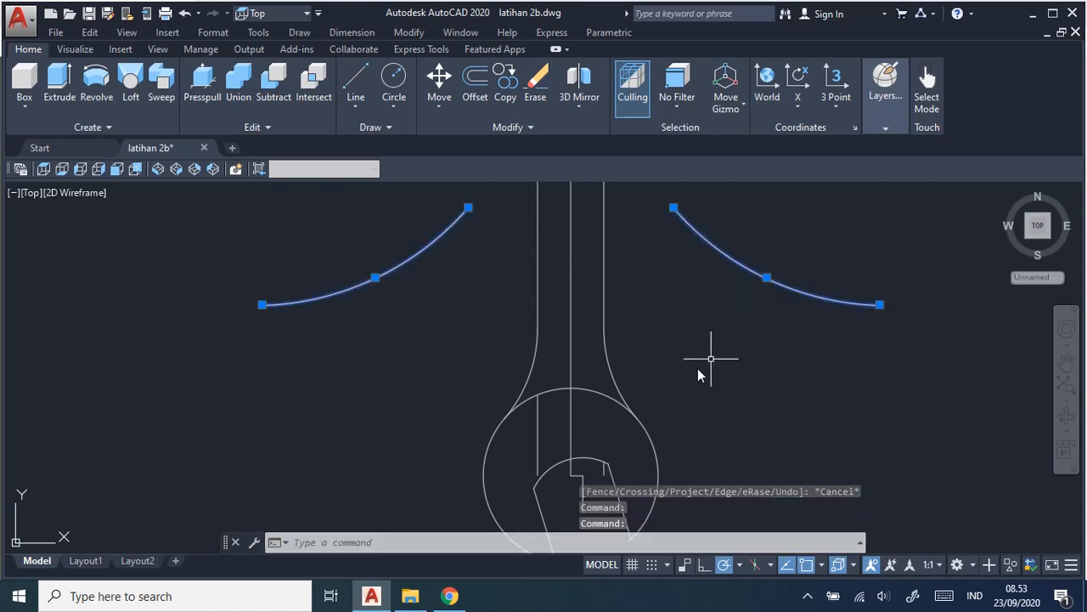
pyautogui.click(538, 431)
pyautogui.scroll(4, 671, 390)
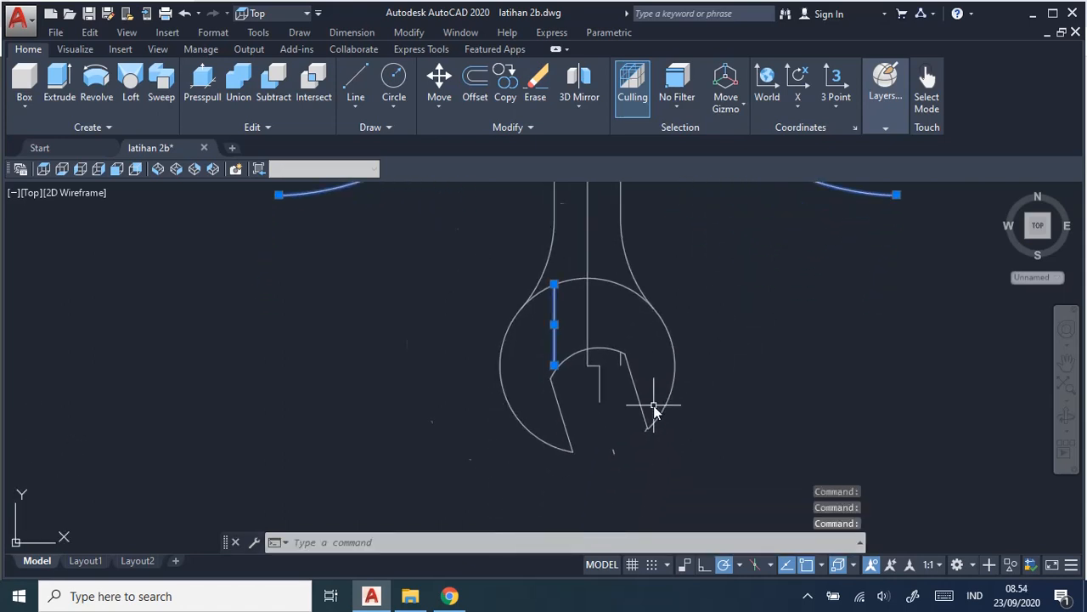
pyautogui.click(554, 518)
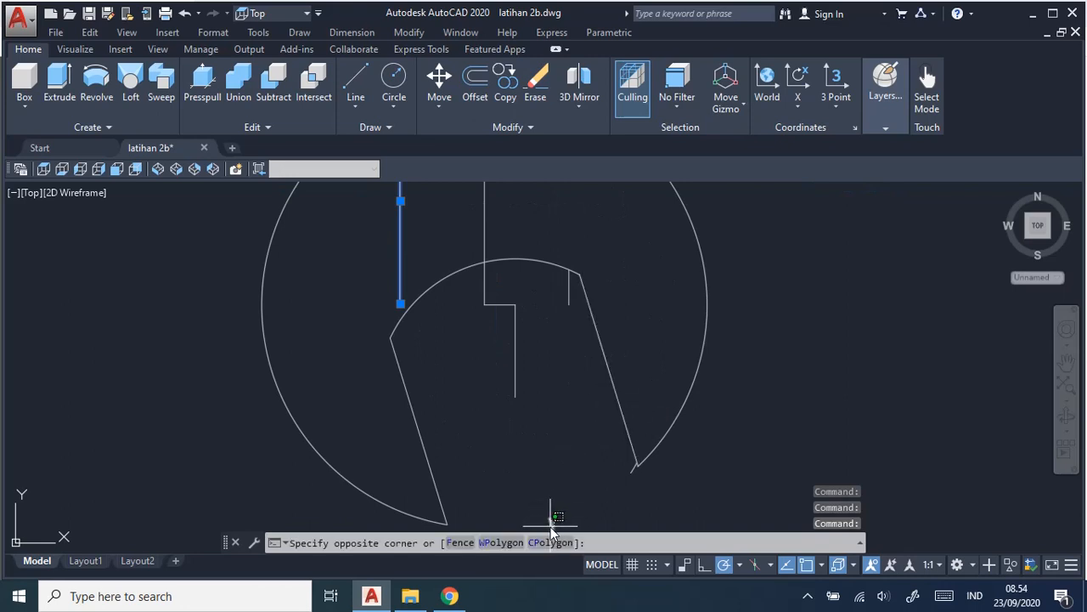
pyautogui.click(513, 370)
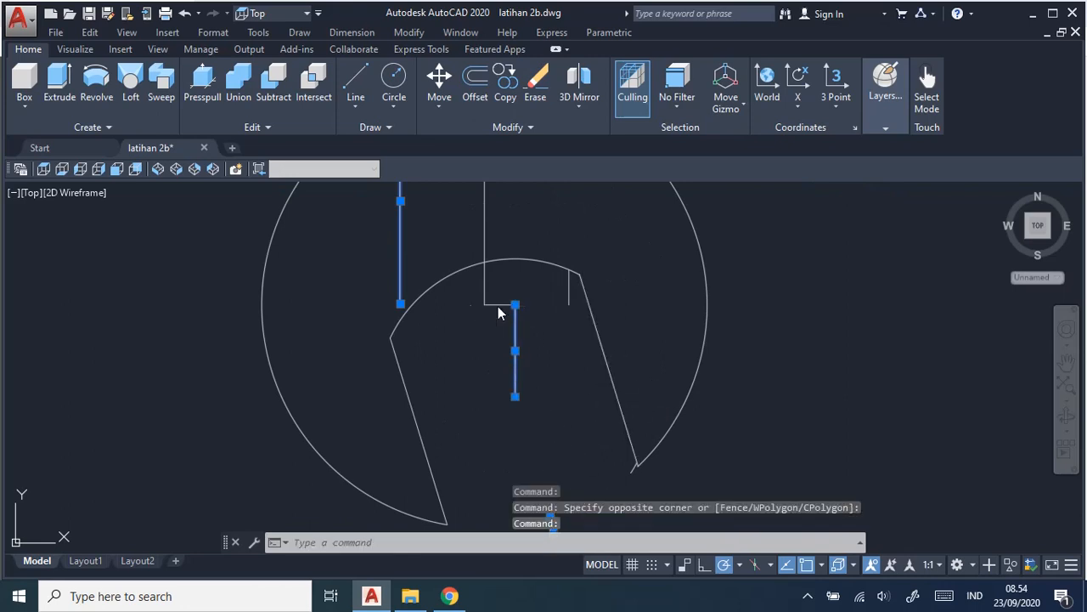
pyautogui.click(498, 304)
pyautogui.click(568, 290)
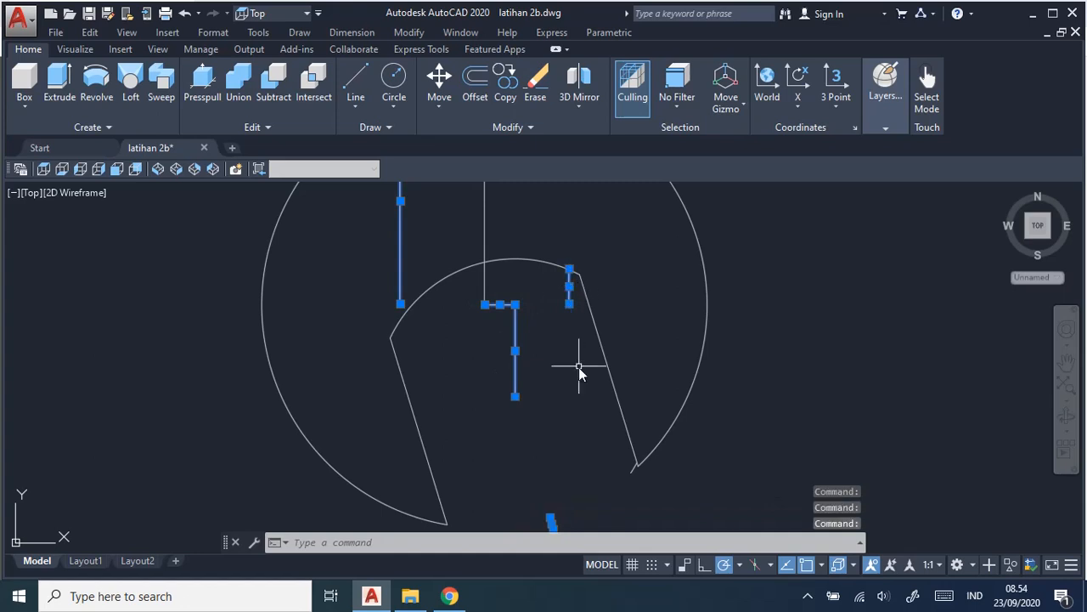
pyautogui.press('Delete')
# Examine the cleaned lower head, the handle and the untrimmed upper head.
pyautogui.scroll(-3, 578, 362)
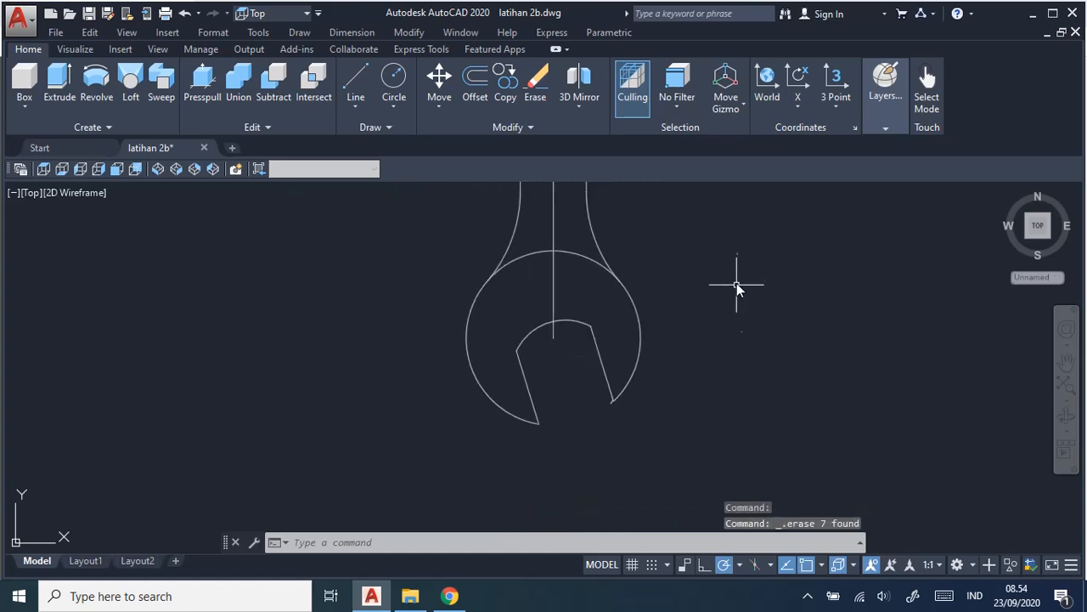
pyautogui.moveTo(733, 284); pyautogui.dragTo(726, 367, button='middle')
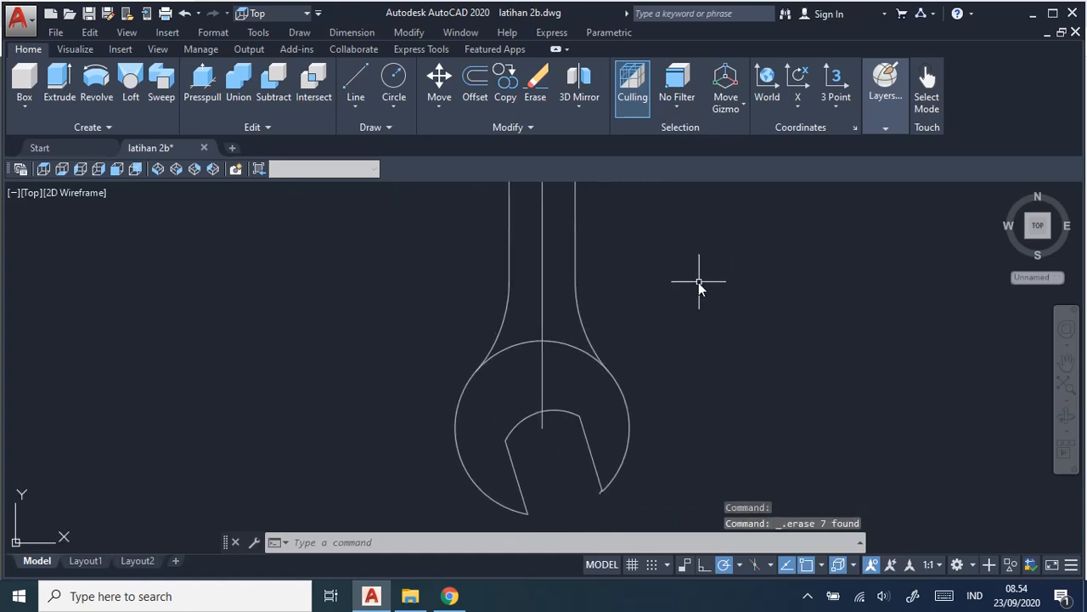
pyautogui.moveTo(702, 286); pyautogui.dragTo(698, 381, button='middle')
pyautogui.moveTo(696, 294); pyautogui.dragTo(699, 476, button='middle')
pyautogui.scroll(-4, 697, 338)
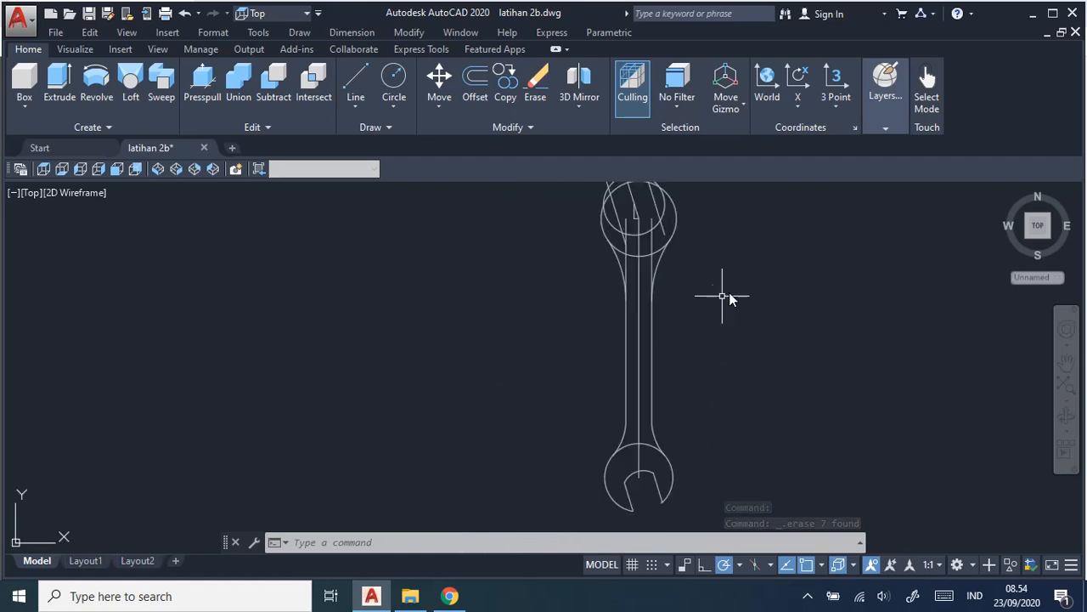
pyautogui.moveTo(741, 280); pyautogui.dragTo(691, 407, button='middle')
pyautogui.scroll(6, 687, 395)
pyautogui.moveTo(505, 294); pyautogui.dragTo(628, 357, button='middle')
pyautogui.scroll(-2, 686, 336)
pyautogui.scroll(-2, 692, 336)
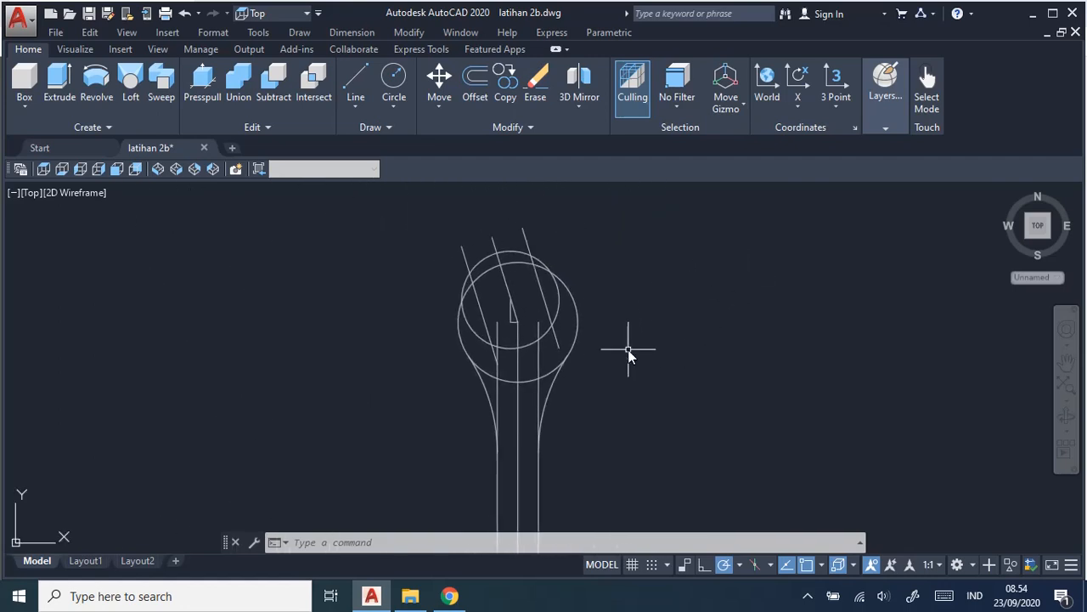
pyautogui.click(402, 36)
pyautogui.click(408, 34)
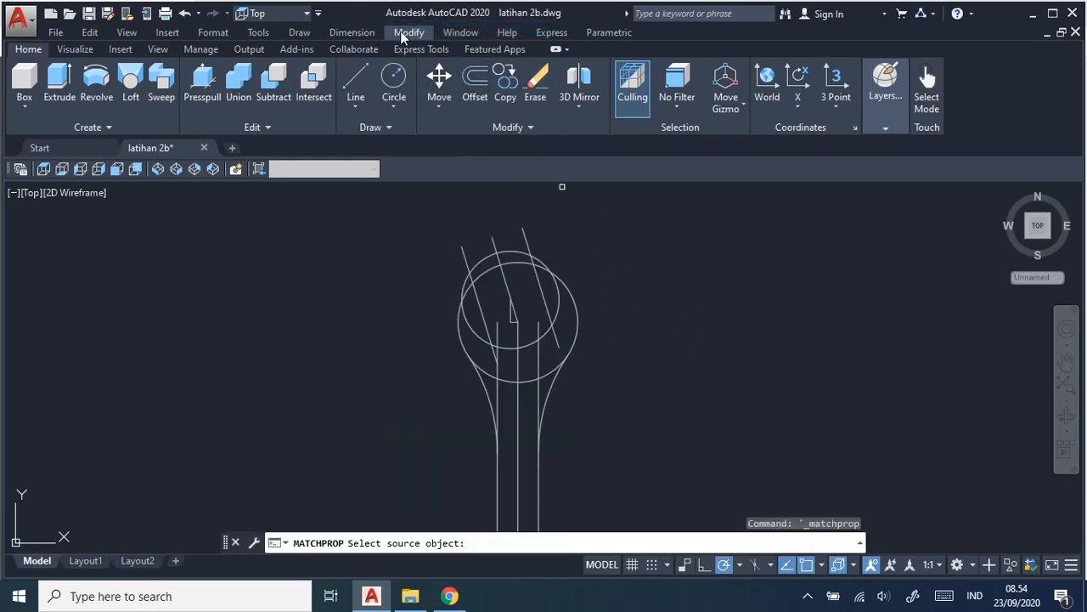
pyautogui.click(403, 37)
pyautogui.click(510, 331)
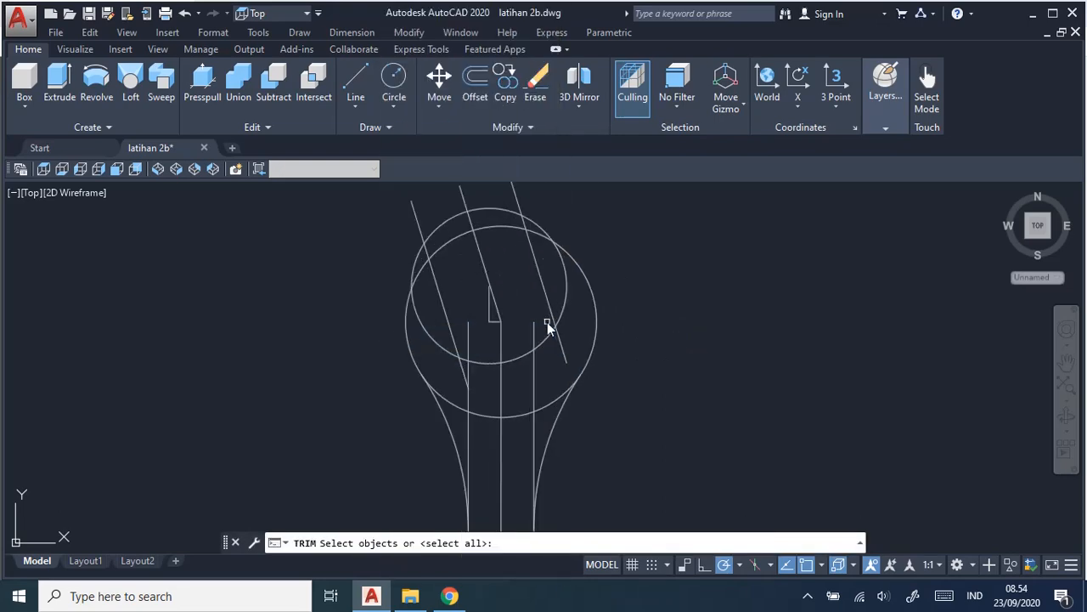
pyautogui.moveTo(602, 281); pyautogui.dragTo(668, 316, button='middle')
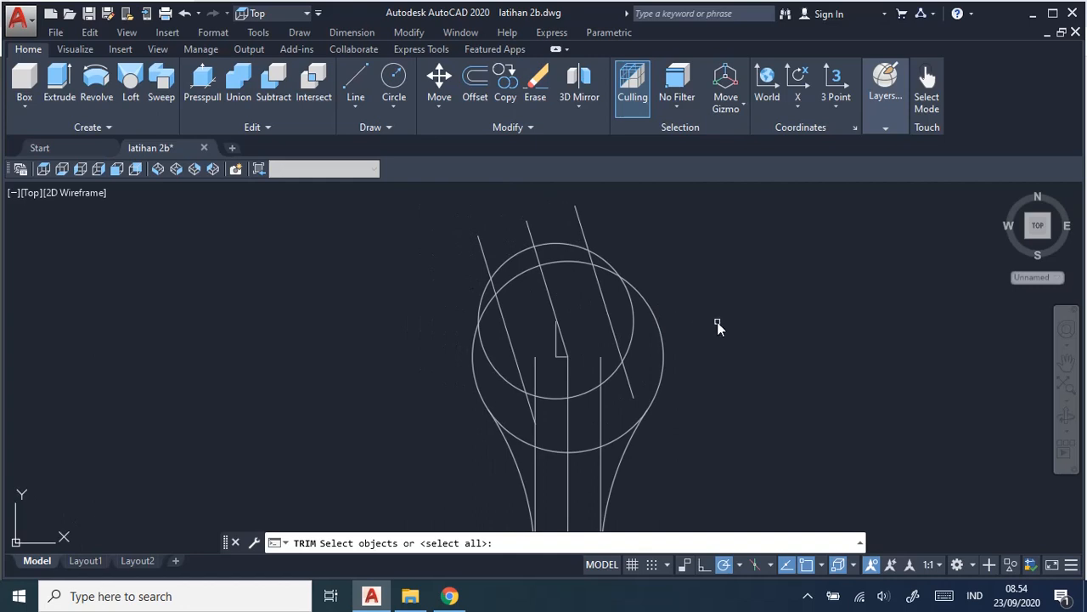
pyautogui.click(535, 474)
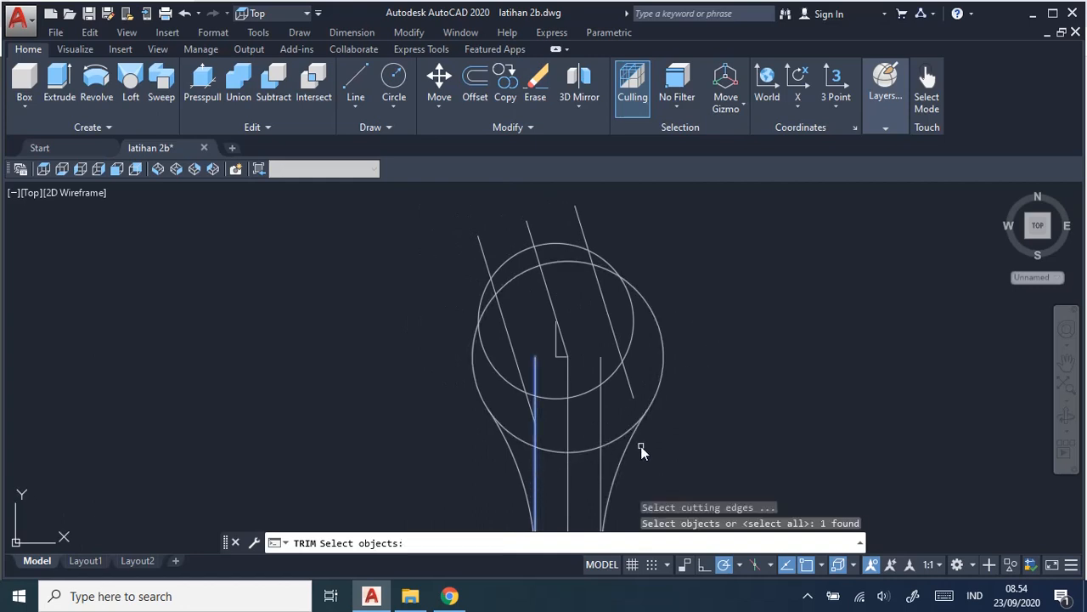
pyautogui.press('Escape')
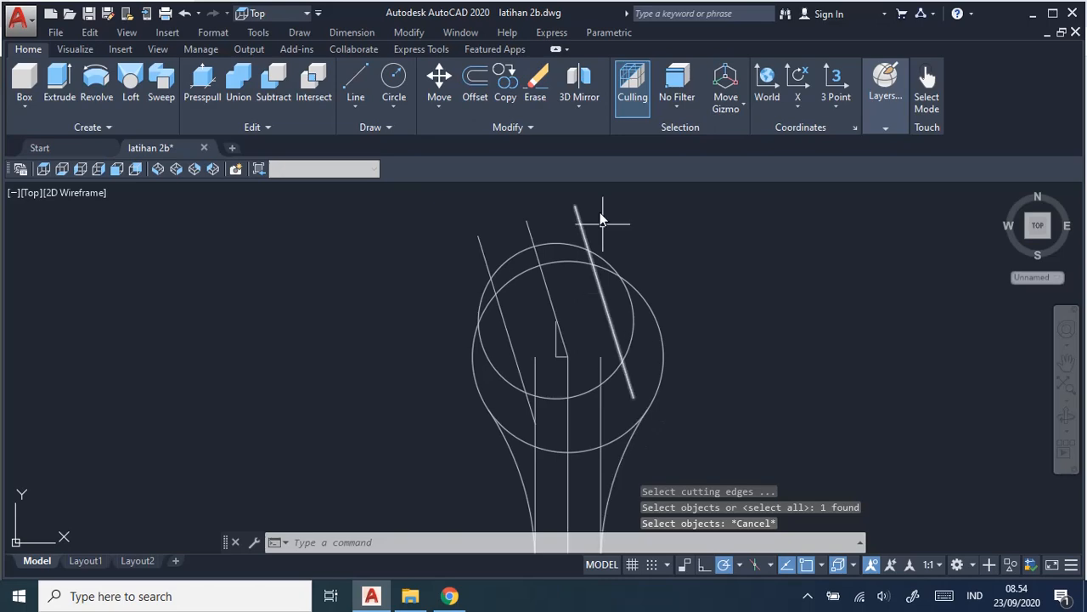
# Using all objects as cutting edges, trim both outer handle lines below the upper head and the inner circle outside the two jaw lines.
pyautogui.click(407, 36)
pyautogui.click(482, 332)
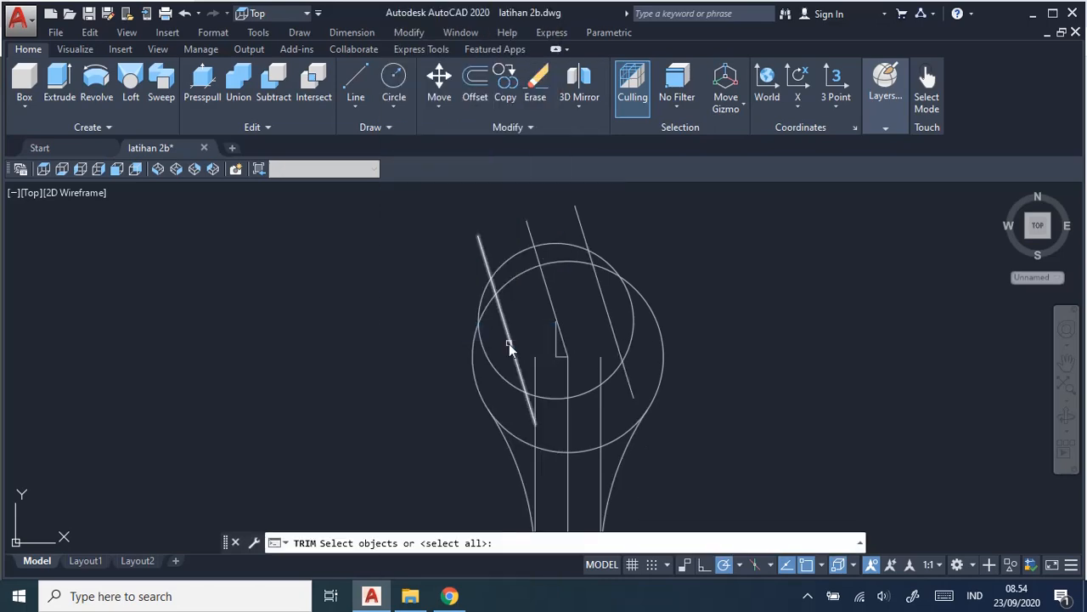
pyautogui.press('Return')
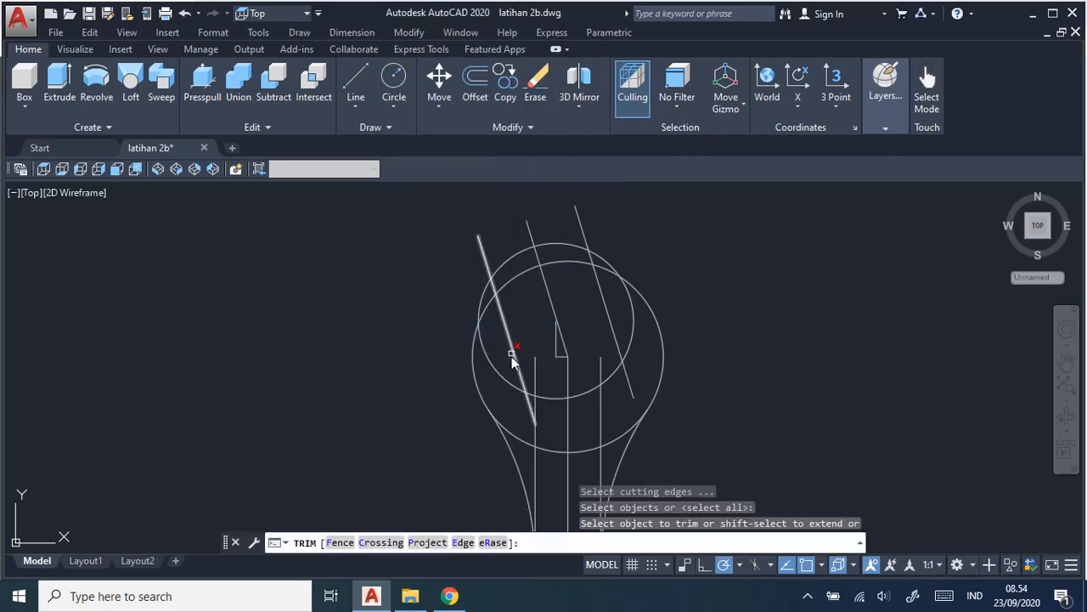
pyautogui.click(536, 483)
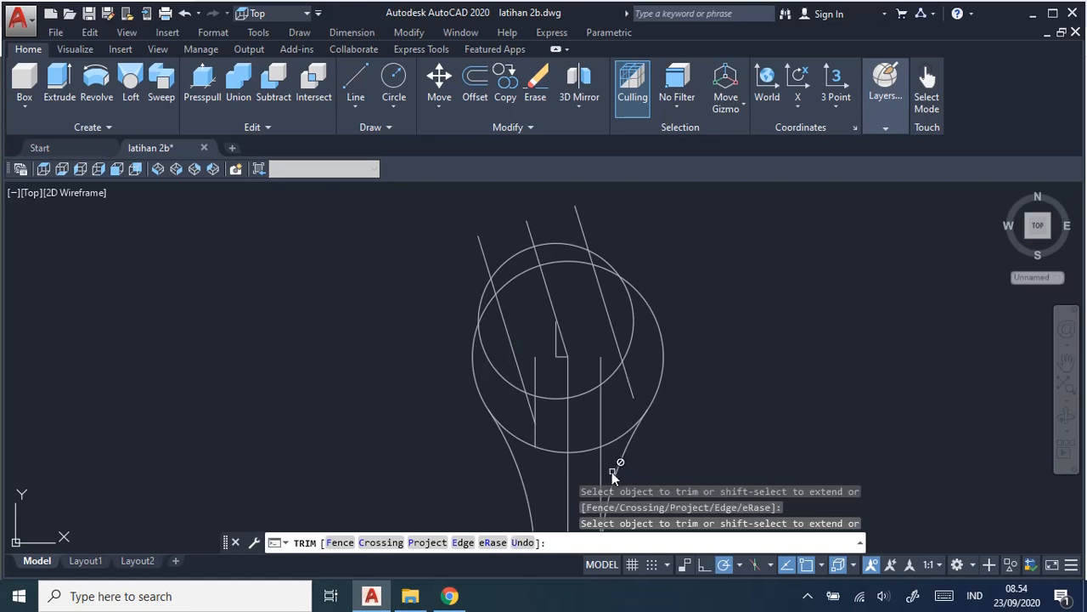
pyautogui.click(600, 470)
pyautogui.click(634, 345)
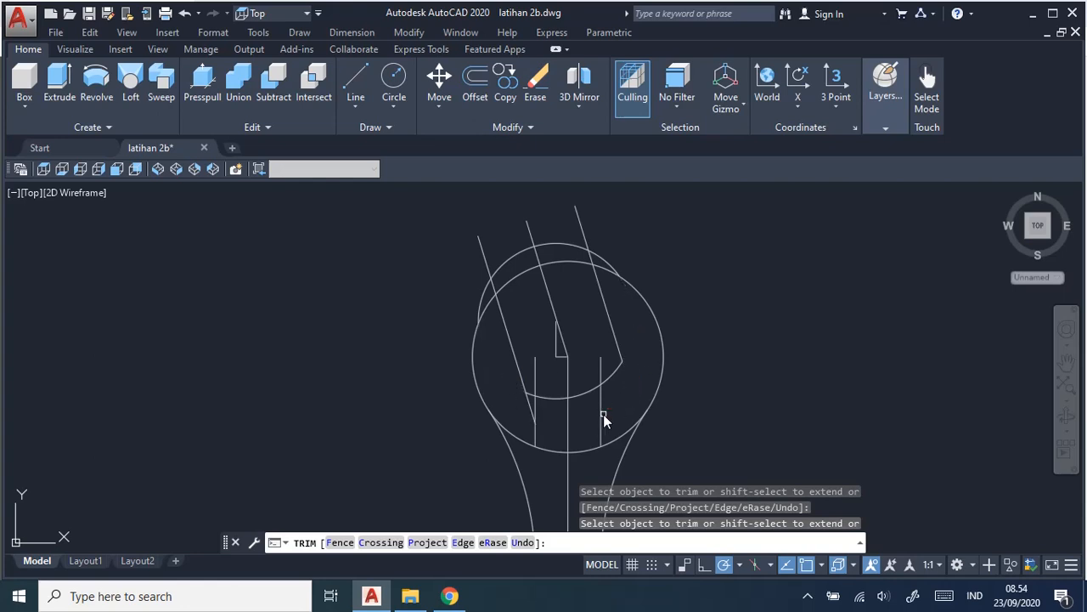
# Trim the outer handle lines and both jaw lines below the upper head's inner arc, plus the centre slanted line inside the outer circle.
pyautogui.click(600, 417)
pyautogui.click(538, 412)
pyautogui.scroll(5, 538, 416)
pyautogui.click(509, 421)
pyautogui.scroll(-5, 547, 417)
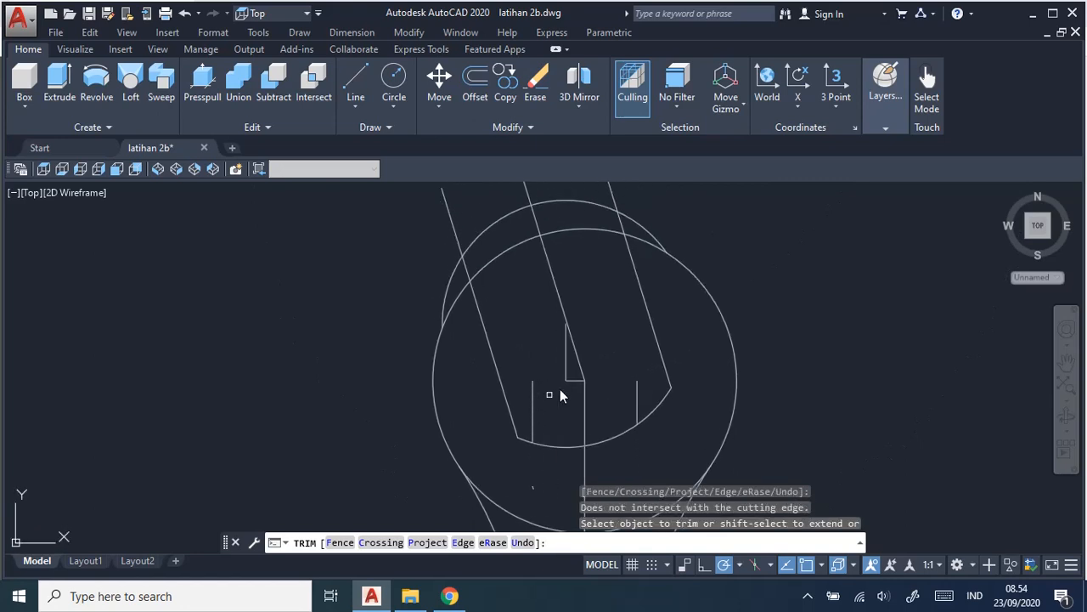
pyautogui.click(573, 352)
# Trim both circles' arcs across the upper jaw opening and the slanted lines where they extend beyond the upper head.
pyautogui.moveTo(639, 361); pyautogui.dragTo(666, 454, button='middle')
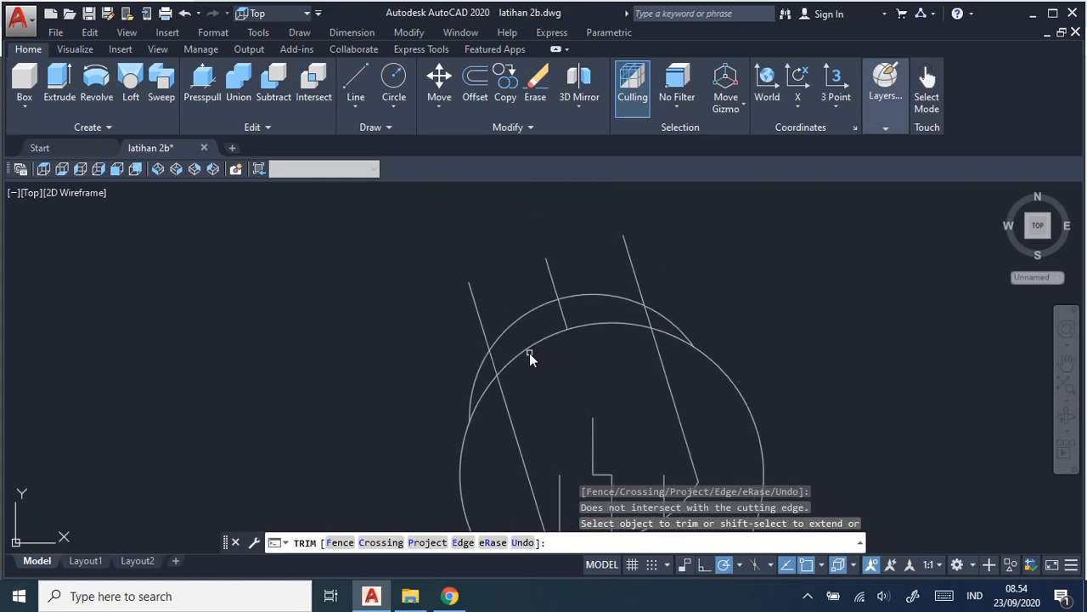
pyautogui.click(528, 352)
pyautogui.click(506, 331)
pyautogui.click(554, 292)
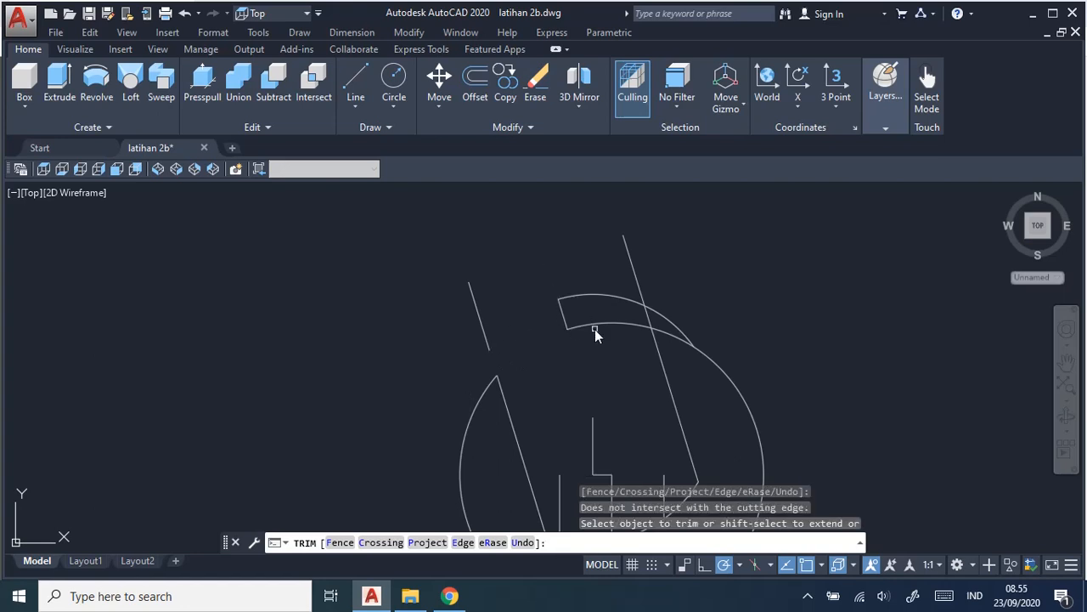
pyautogui.click(600, 325)
pyautogui.click(600, 299)
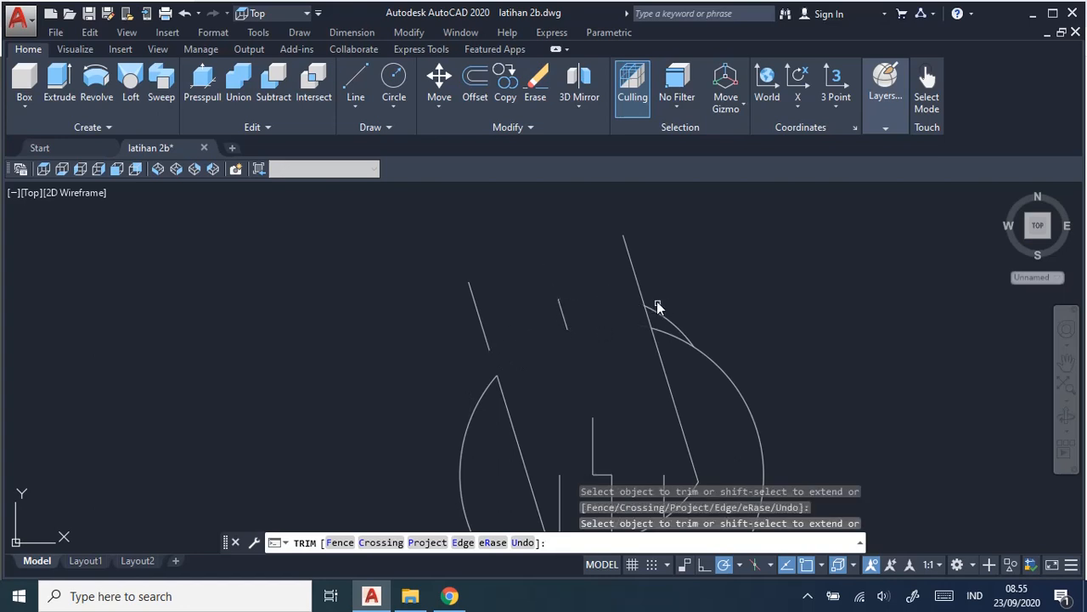
pyautogui.click(640, 290)
pyautogui.scroll(-3, 620, 362)
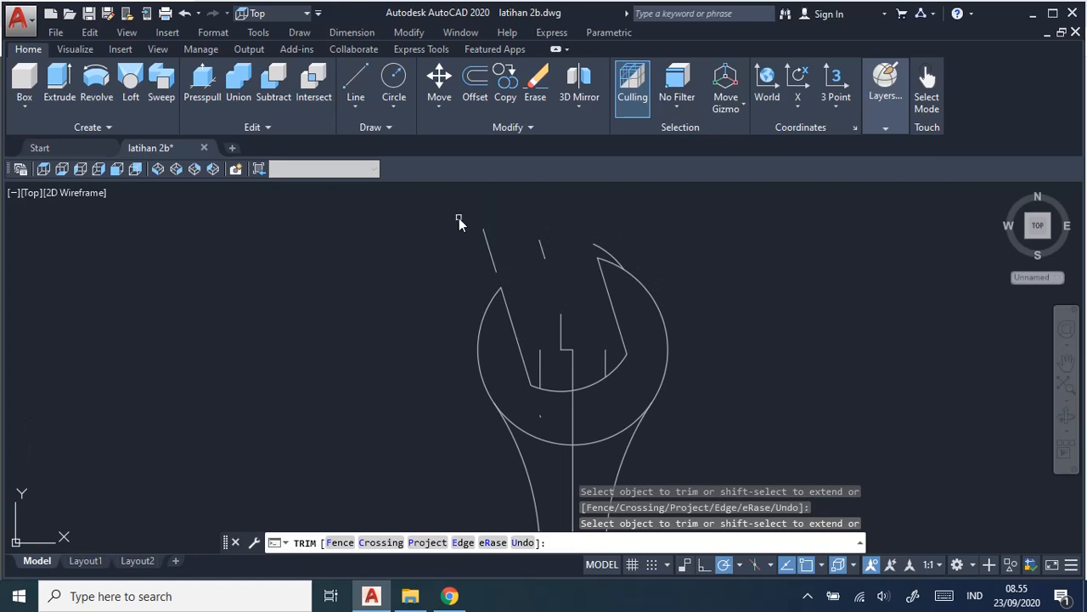
# Erase the leftover line and arc pieces above the upper head, the short segments inside its jaw, and the tiny remnant below the jaw.
pyautogui.press('Escape')
pyautogui.click(487, 241)
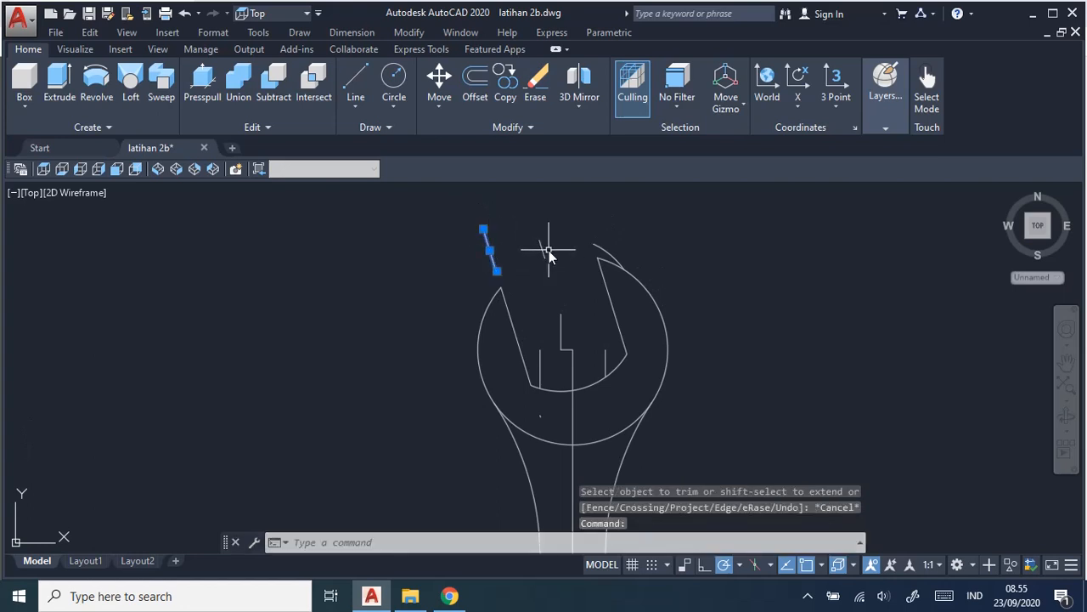
pyautogui.click(542, 248)
pyautogui.click(605, 252)
pyautogui.click(564, 312)
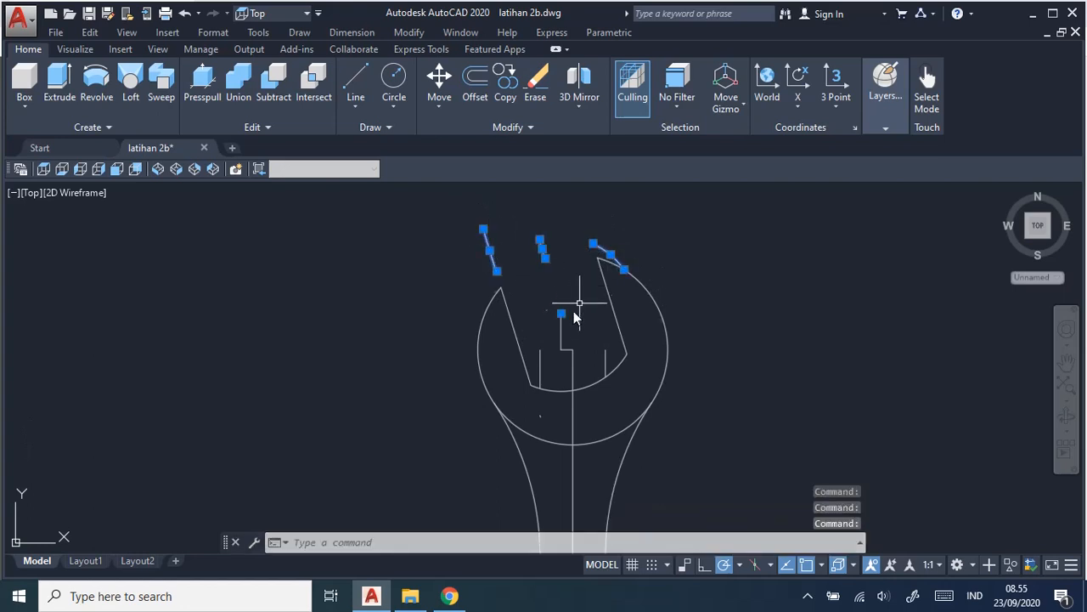
pyautogui.click(561, 332)
pyautogui.click(540, 369)
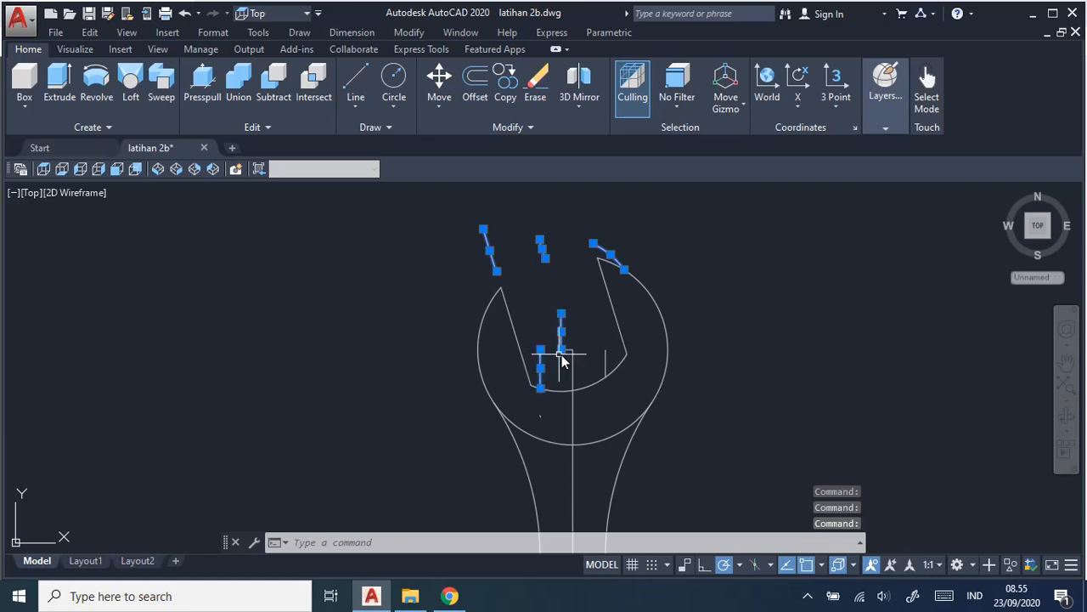
pyautogui.click(565, 352)
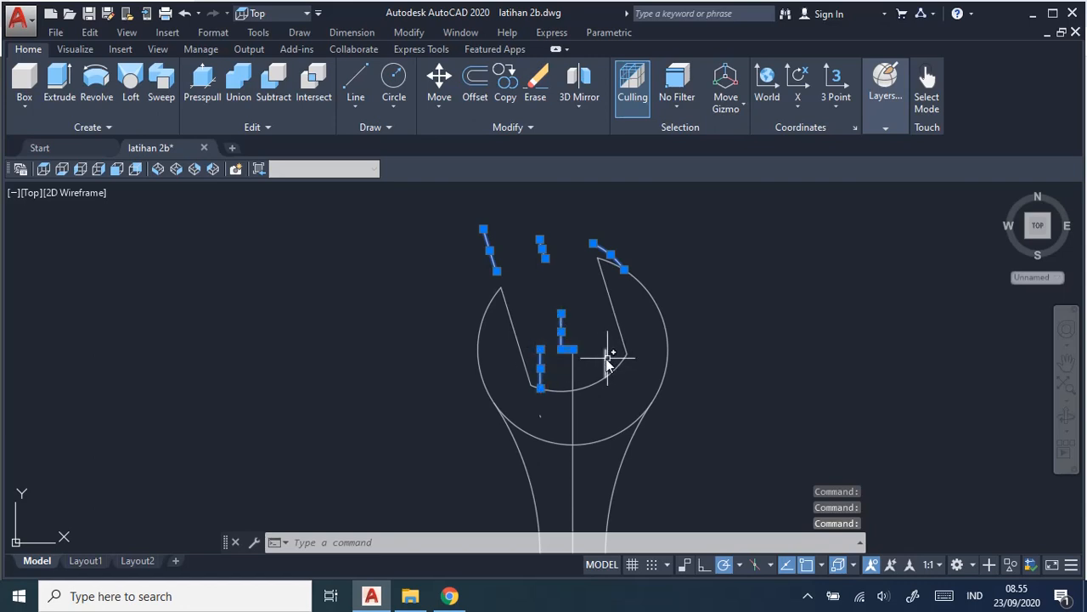
pyautogui.click(606, 362)
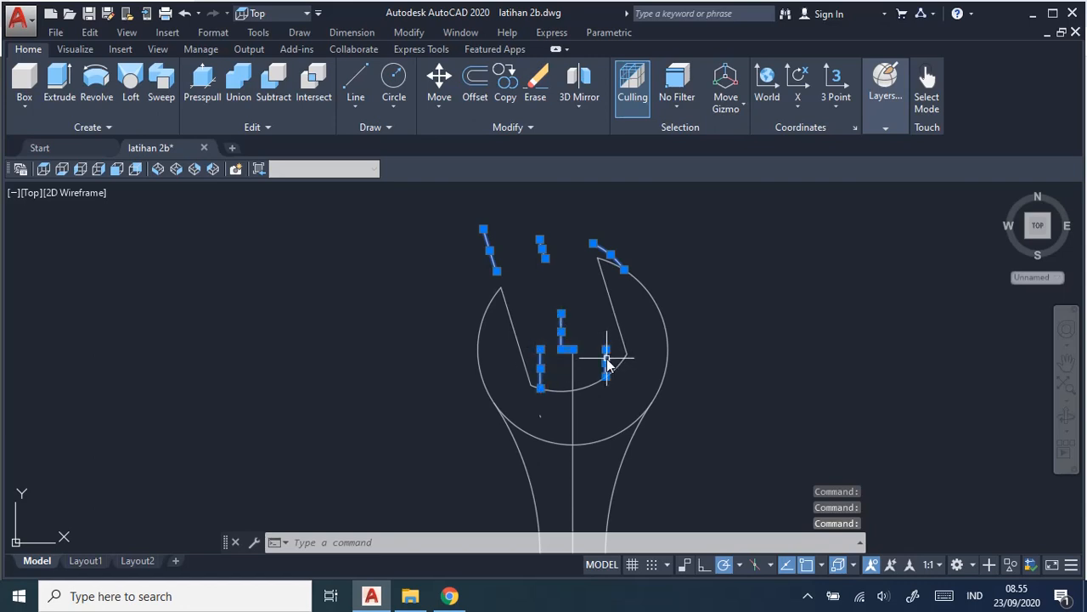
pyautogui.click(540, 417)
pyautogui.press('Delete')
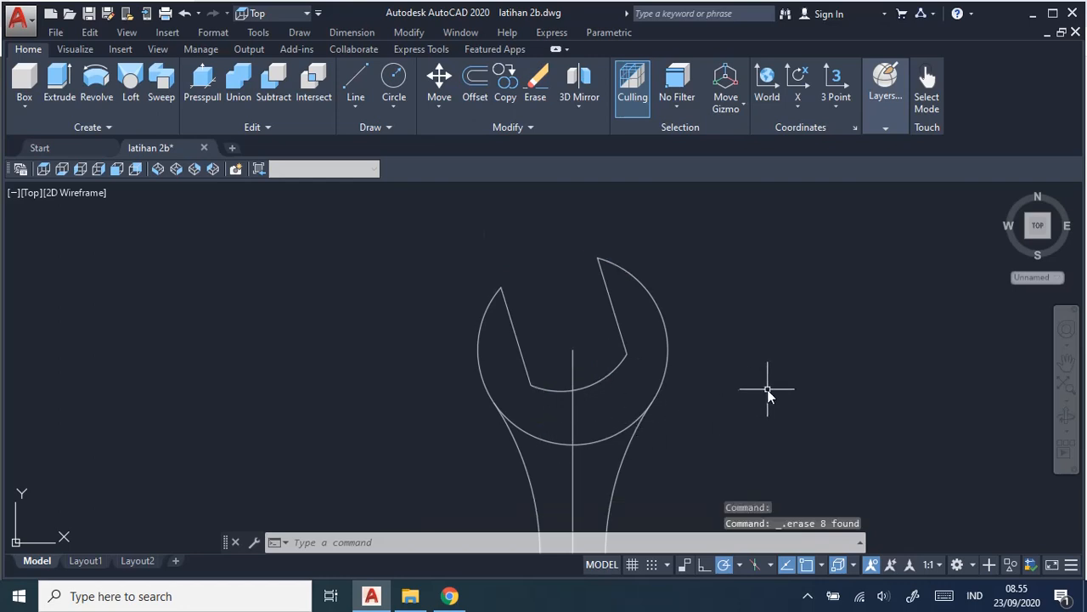
# Examine the whole wrench outline and compare it with the dimensioned wrench on the job sheet in Chrome, returning to AutoCAD.
pyautogui.scroll(-2, 767, 388)
pyautogui.moveTo(767, 388); pyautogui.dragTo(662, 268, button='middle')
pyautogui.scroll(-2, 663, 268)
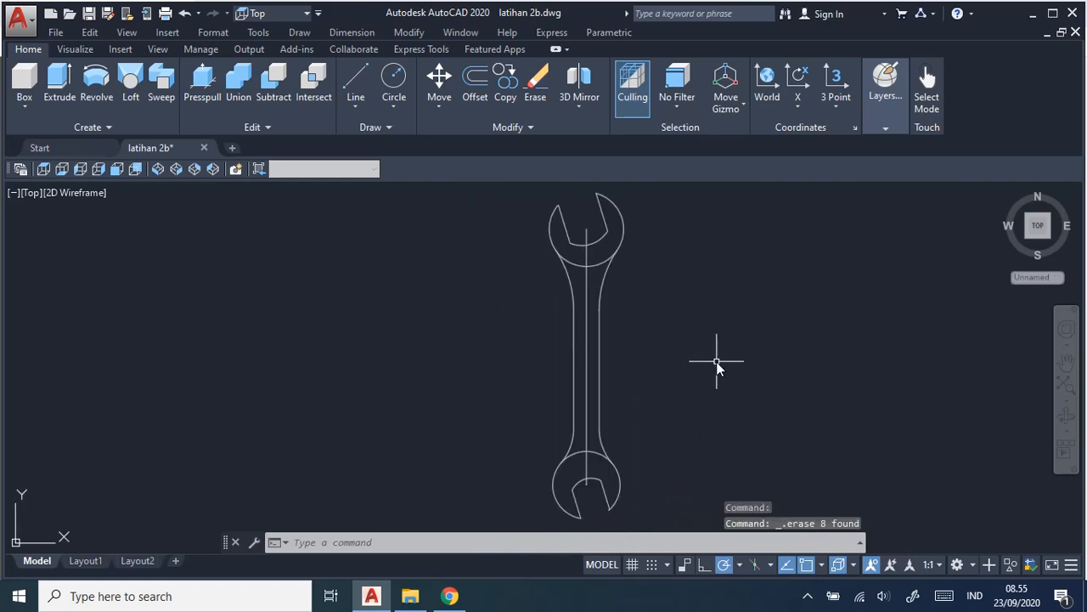
pyautogui.scroll(3, 716, 364)
pyautogui.scroll(-3, 716, 363)
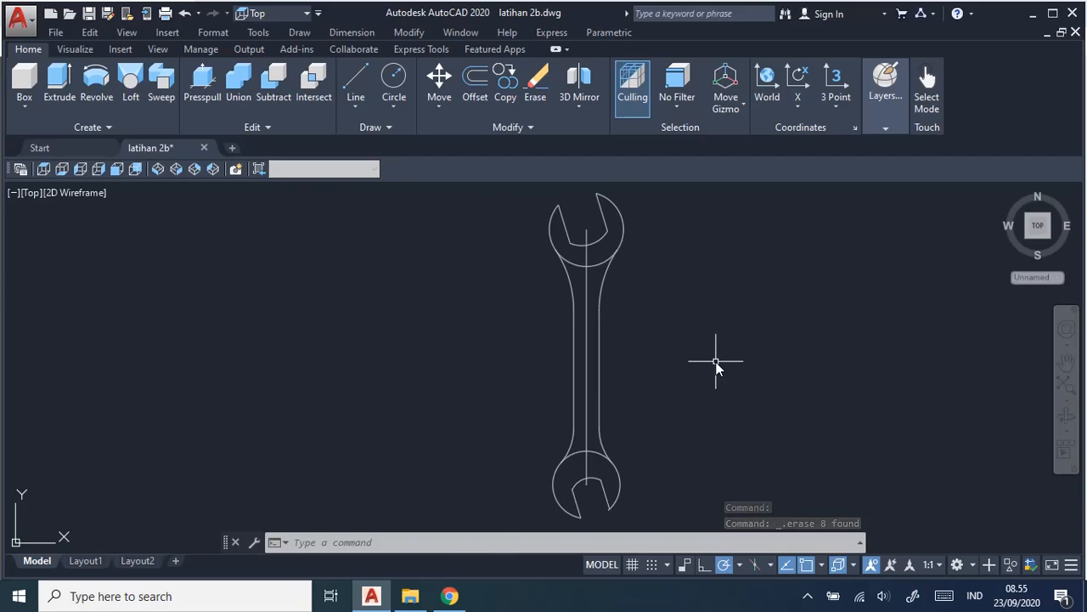
pyautogui.hotkey('alt', 'Tab')
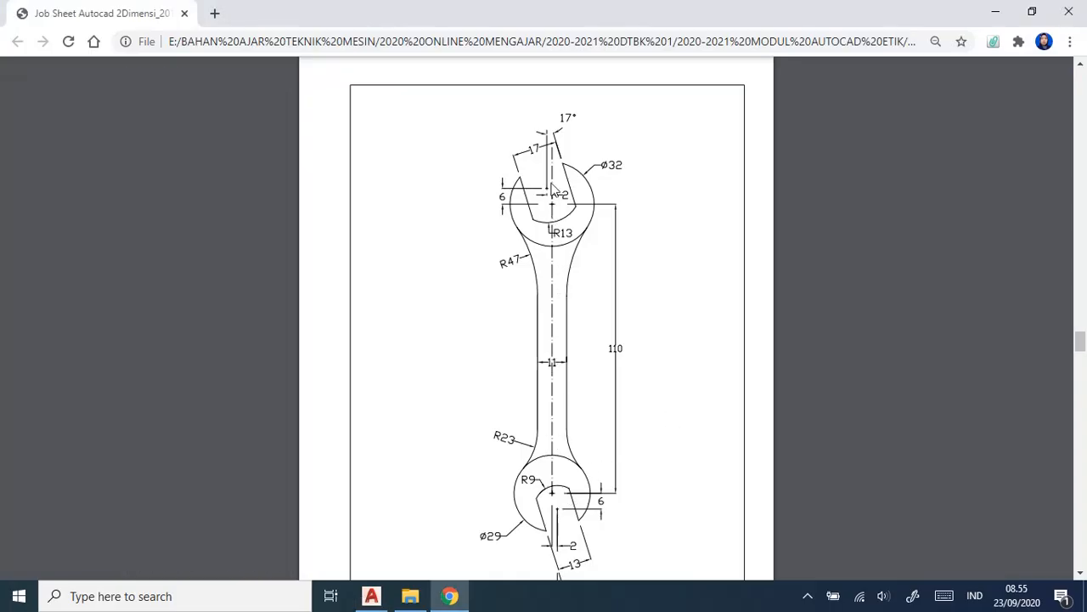
pyautogui.hotkey('alt', 'Tab')
# Select the vertical centre line running through the handle between the two heads.
pyautogui.click(587, 362)
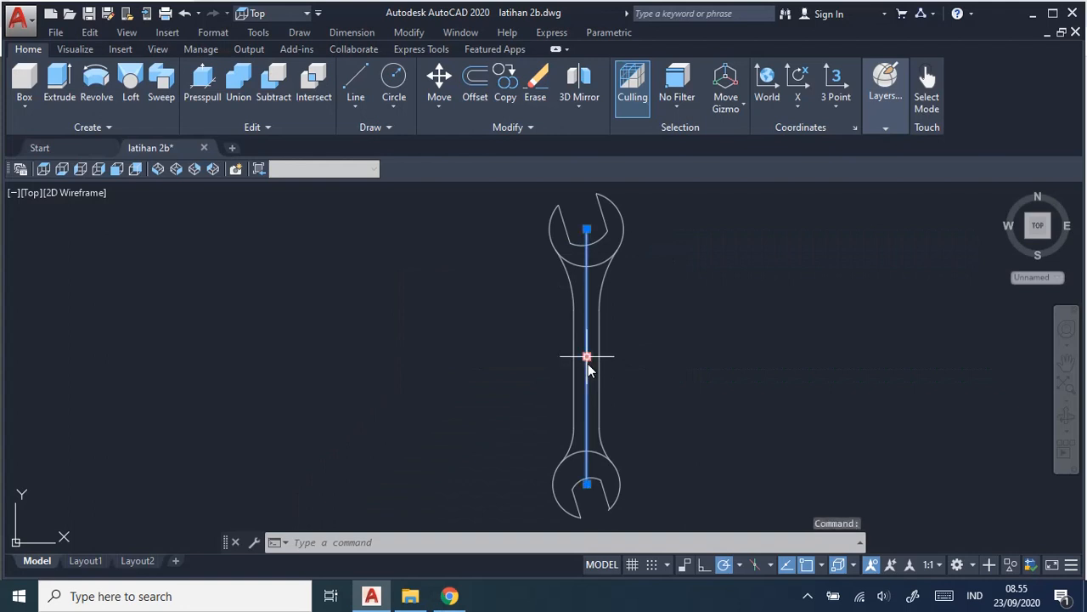
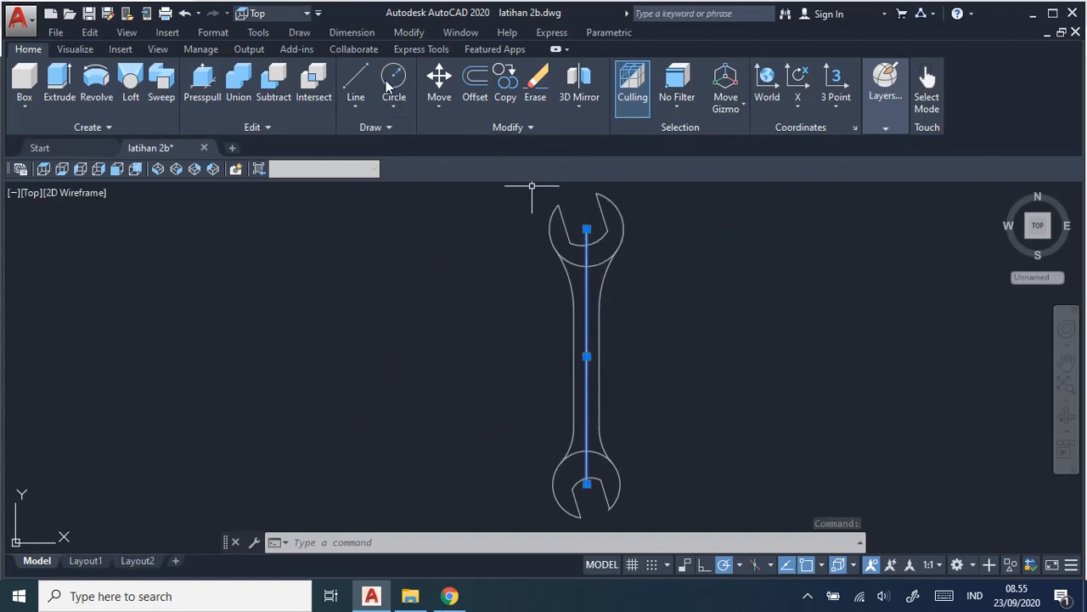
# Undo the last property change made to the vertical centre line.
pyautogui.click(350, 32)
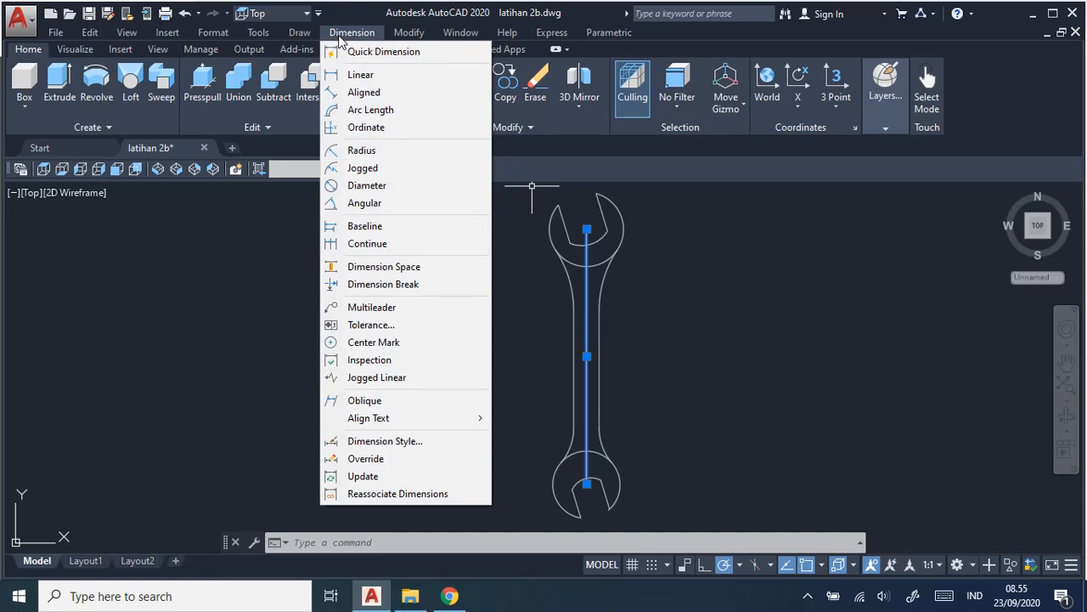
pyautogui.click(339, 35)
pyautogui.hotkey('ctrl', 'z')
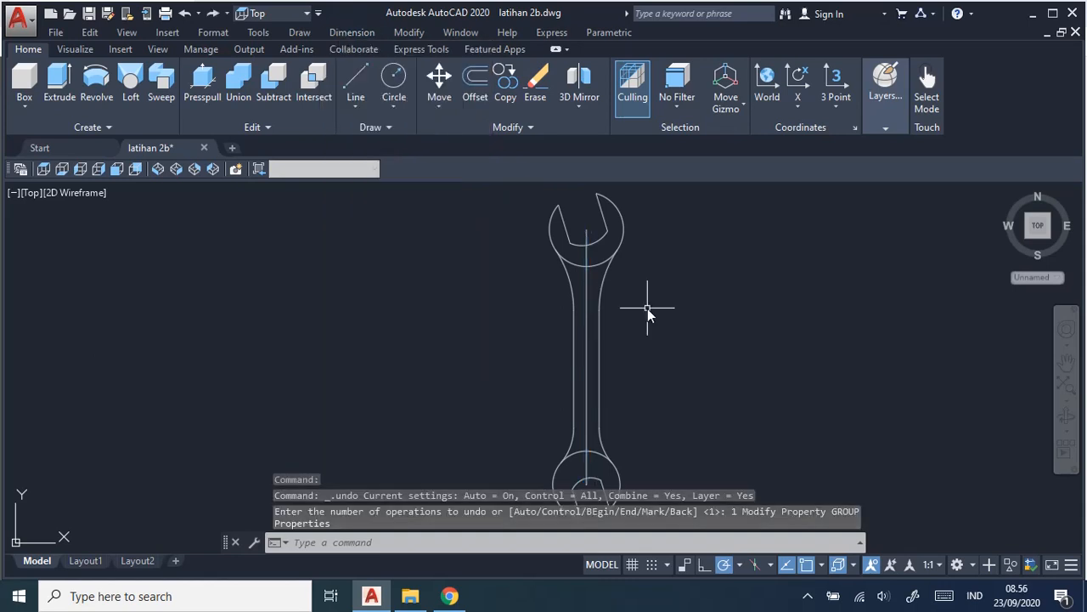
# Change the linetype of the wrench's vertical centre line from ByLayer to the dash-dot ACAD linetype and deselect it.
pyautogui.click(587, 346)
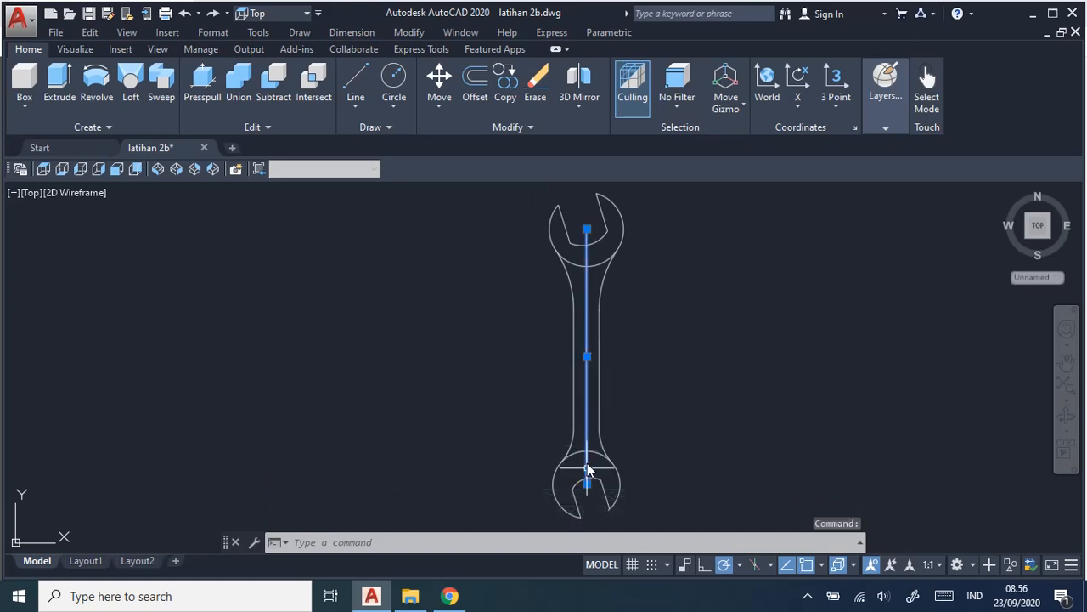
pyautogui.rightClick(589, 359)
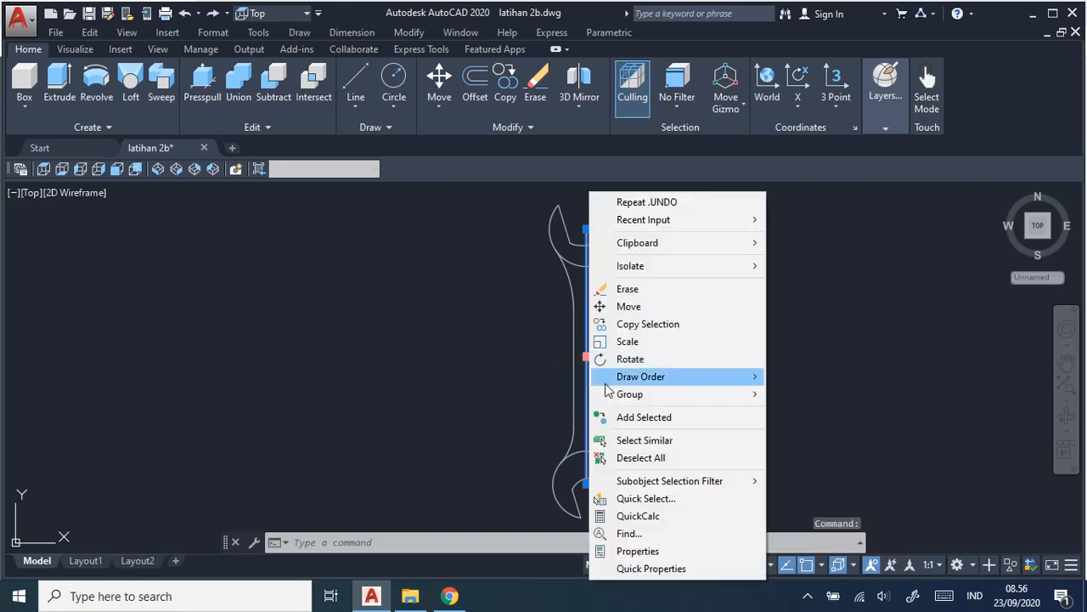
pyautogui.click(638, 552)
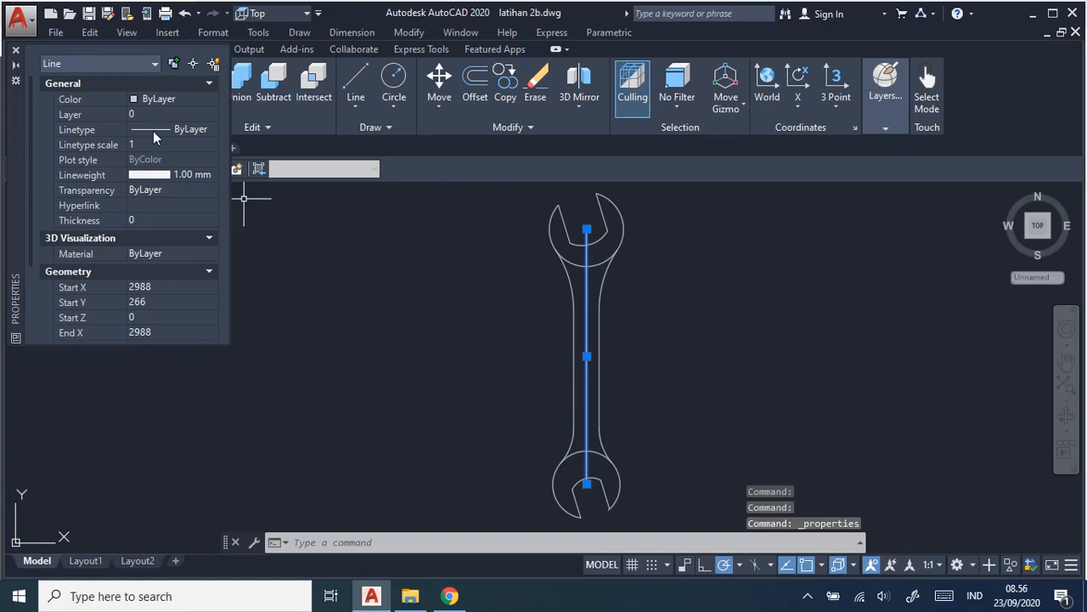
pyautogui.click(197, 129)
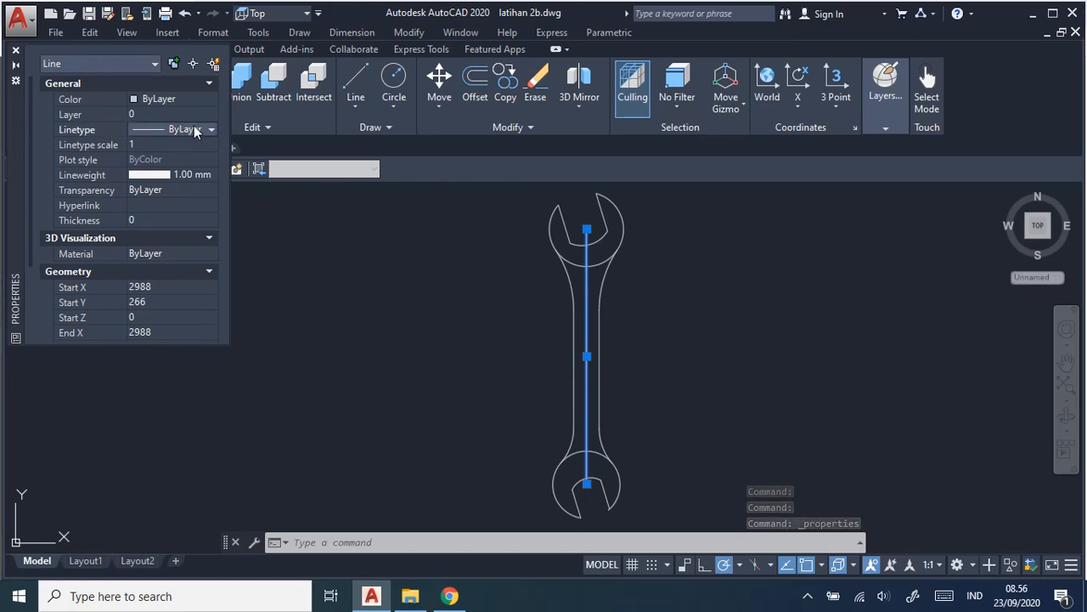
pyautogui.click(211, 129)
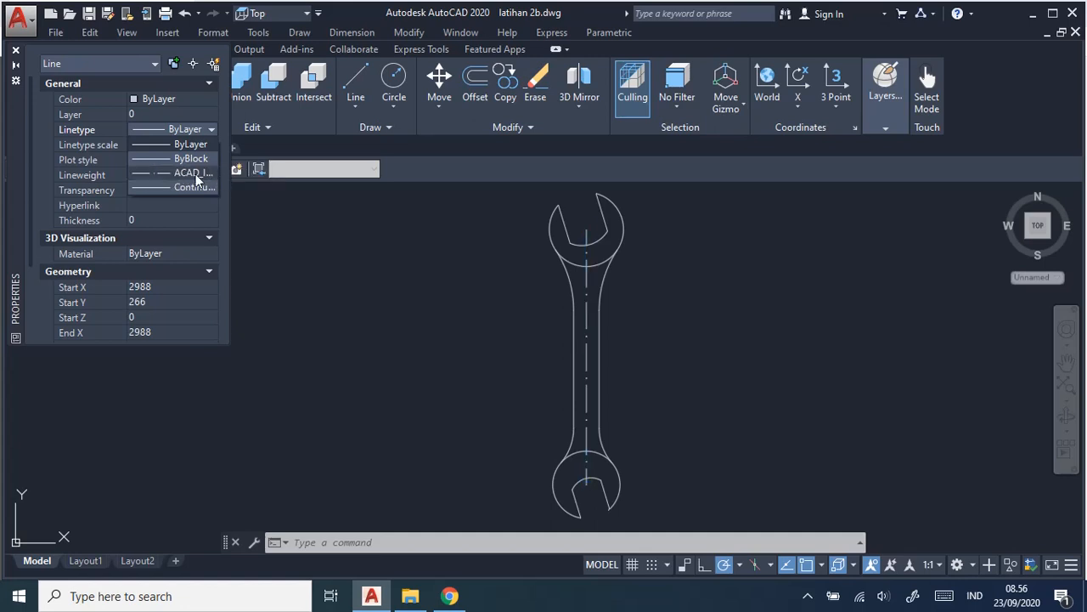
pyautogui.click(220, 173)
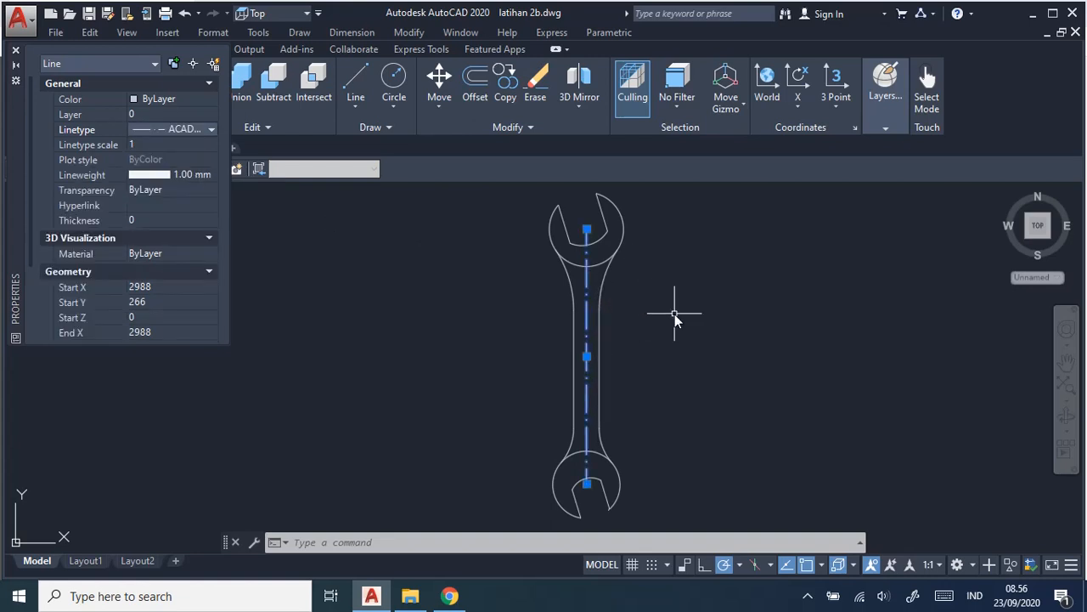
pyautogui.click(708, 327)
pyautogui.press('Escape')
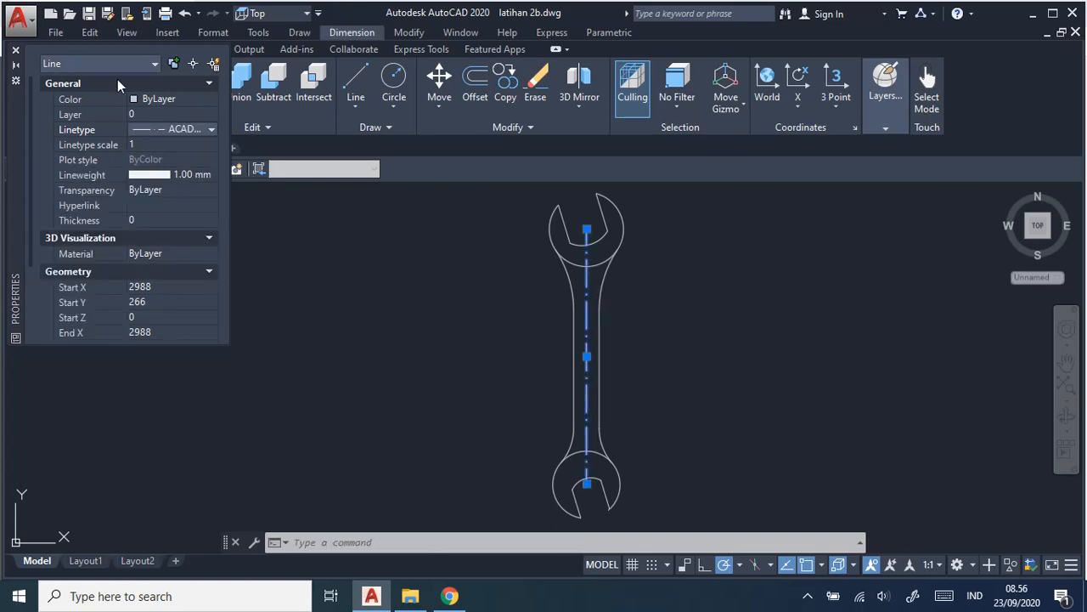
pyautogui.click(15, 50)
pyautogui.click(687, 302)
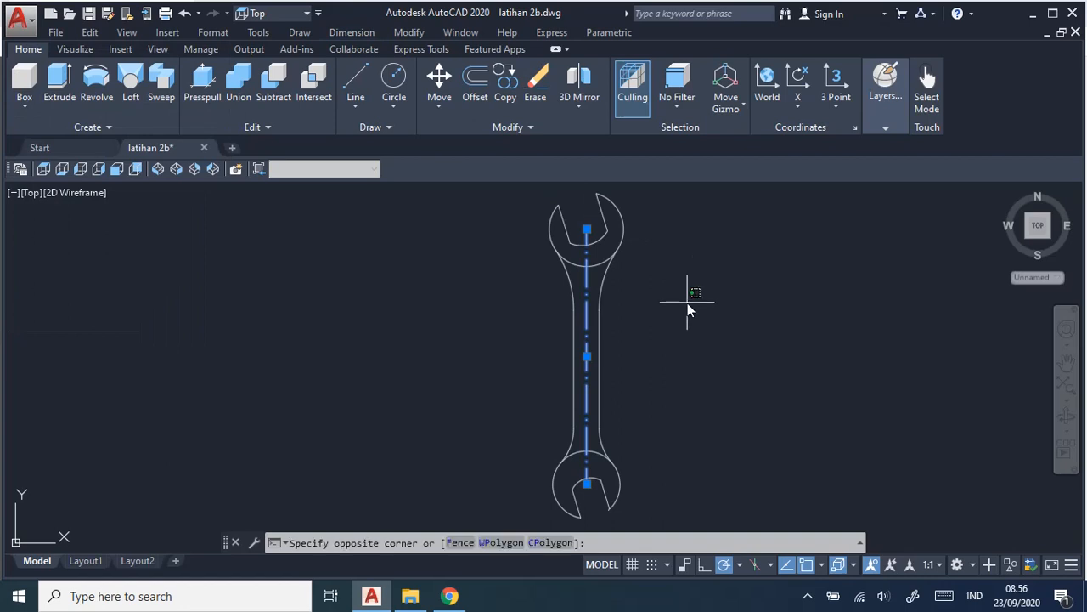
pyautogui.press('Escape')
pyautogui.press('Escape')
# Add a radius dimension to the arc inside the upper jaw, placing it outside the head to the lower right.
pyautogui.moveTo(689, 323)
pyautogui.mouseDown(button='middle')
pyautogui.moveTo(646, 311)
pyautogui.moveTo(643, 329)
pyautogui.mouseUp(button='middle')
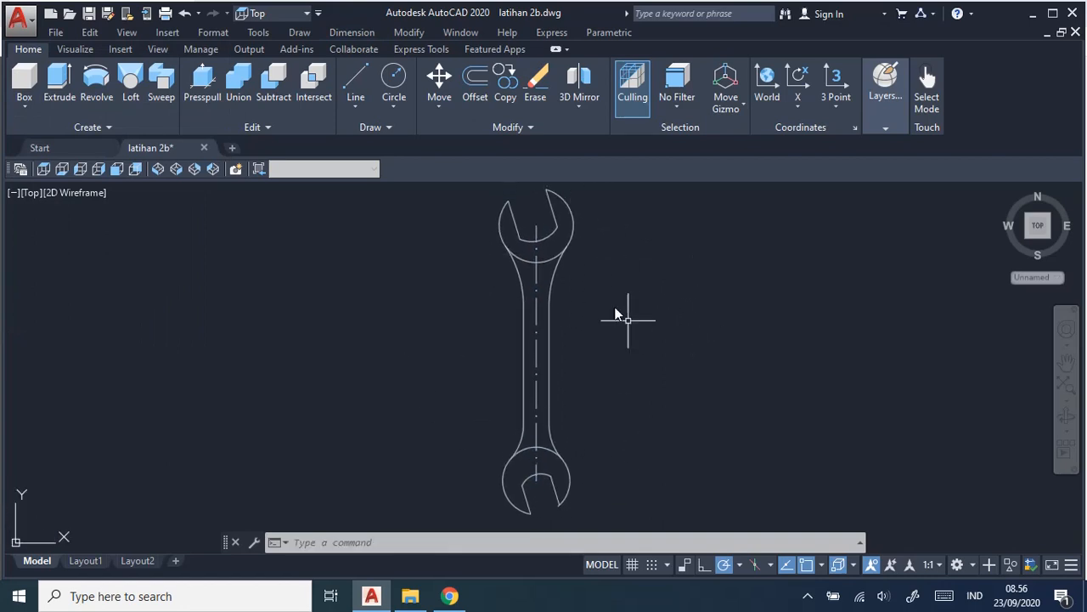
pyautogui.click(350, 33)
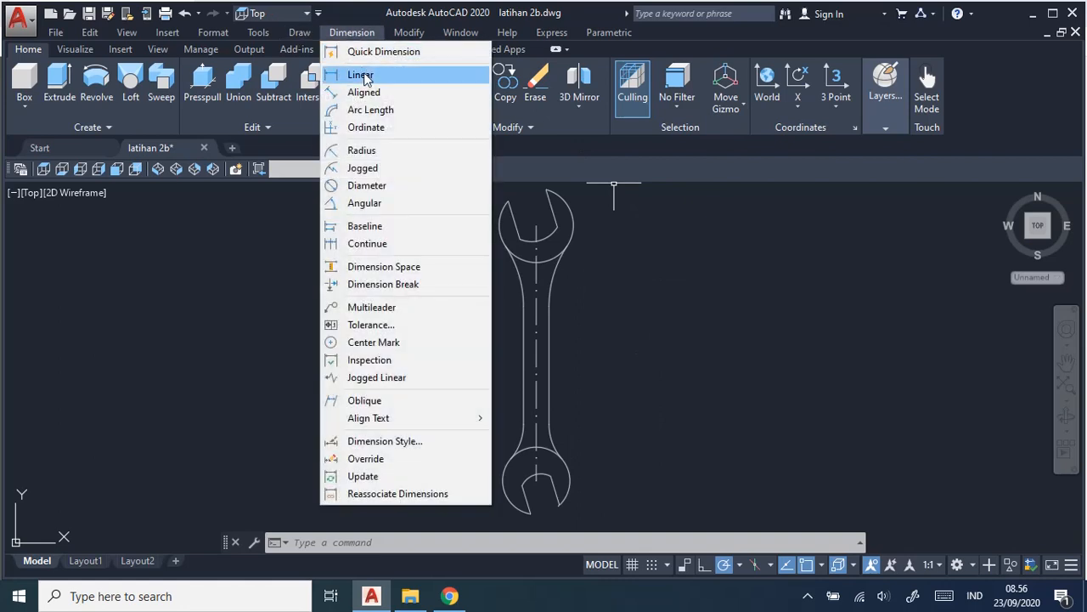
pyautogui.click(390, 151)
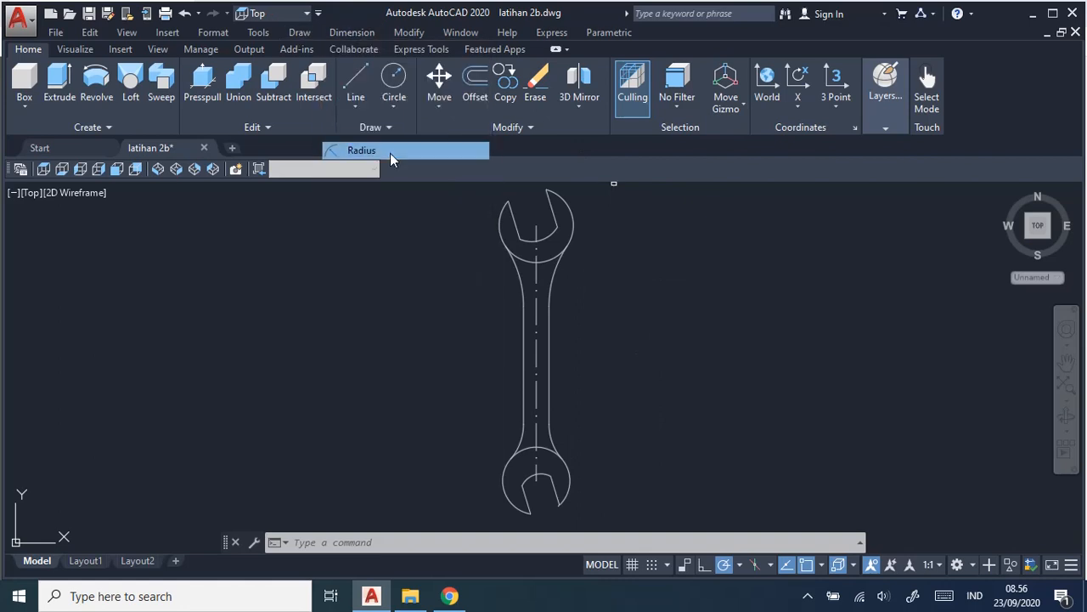
pyautogui.click(560, 245)
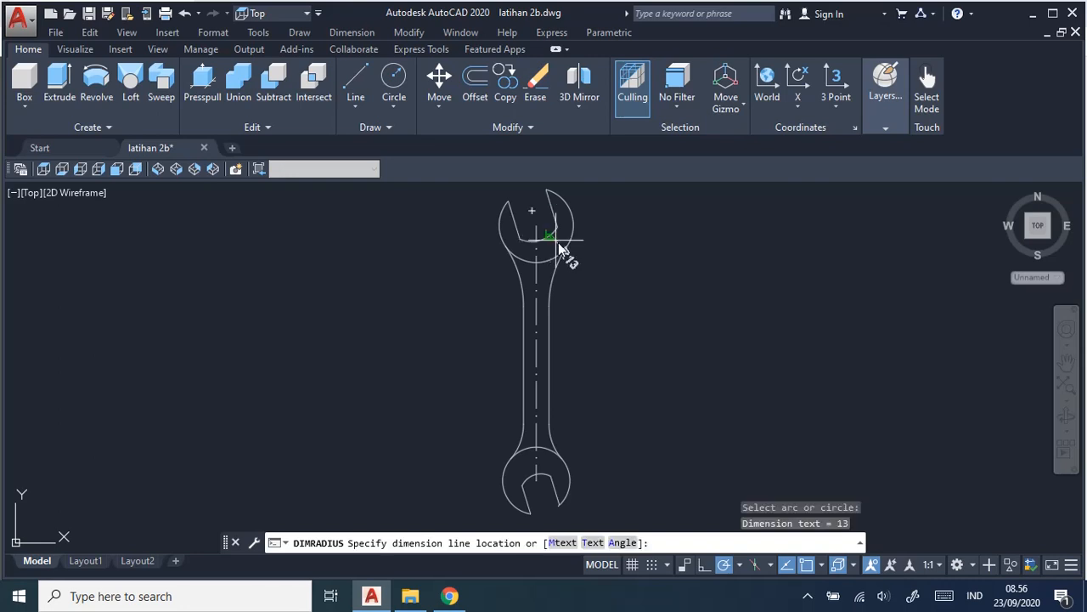
pyautogui.click(598, 274)
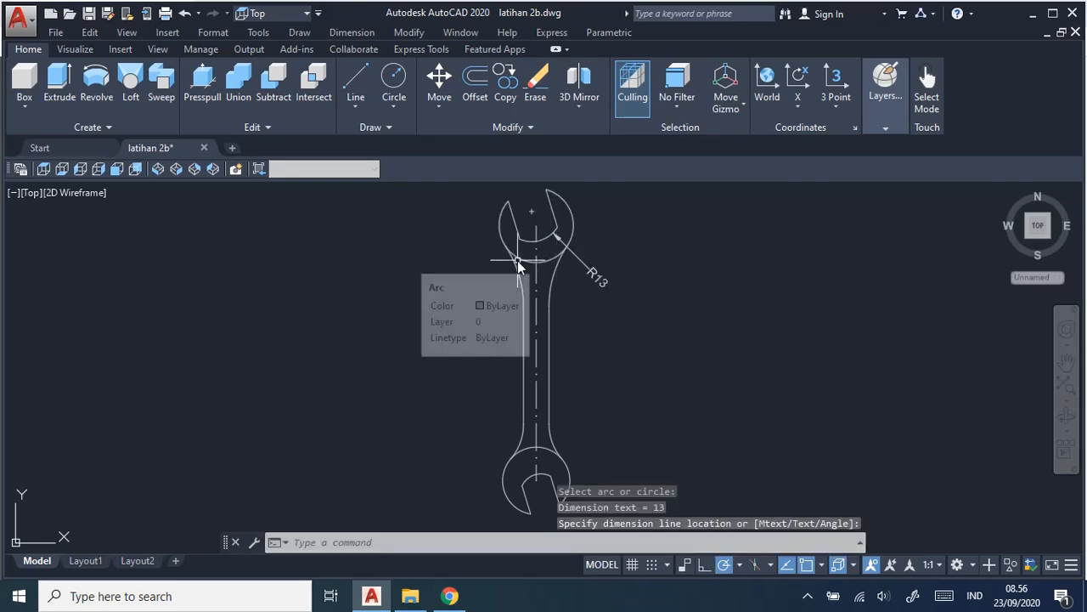
# Add radius dimensions to the upper head's outer arc and the upper left handle fillet, both on the wrench's left side.
pyautogui.press('Return')
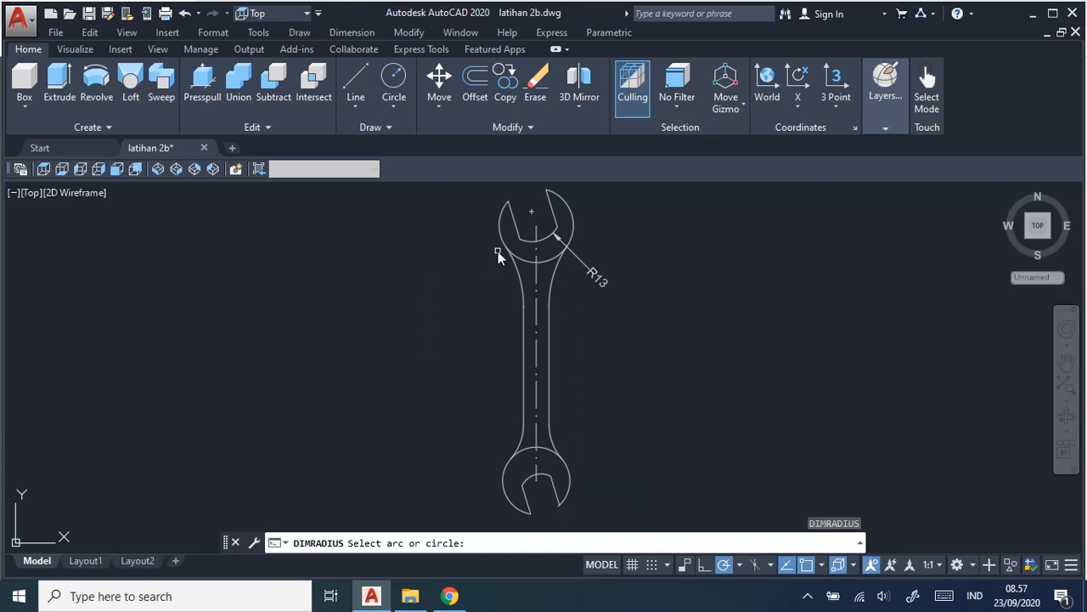
pyautogui.click(502, 244)
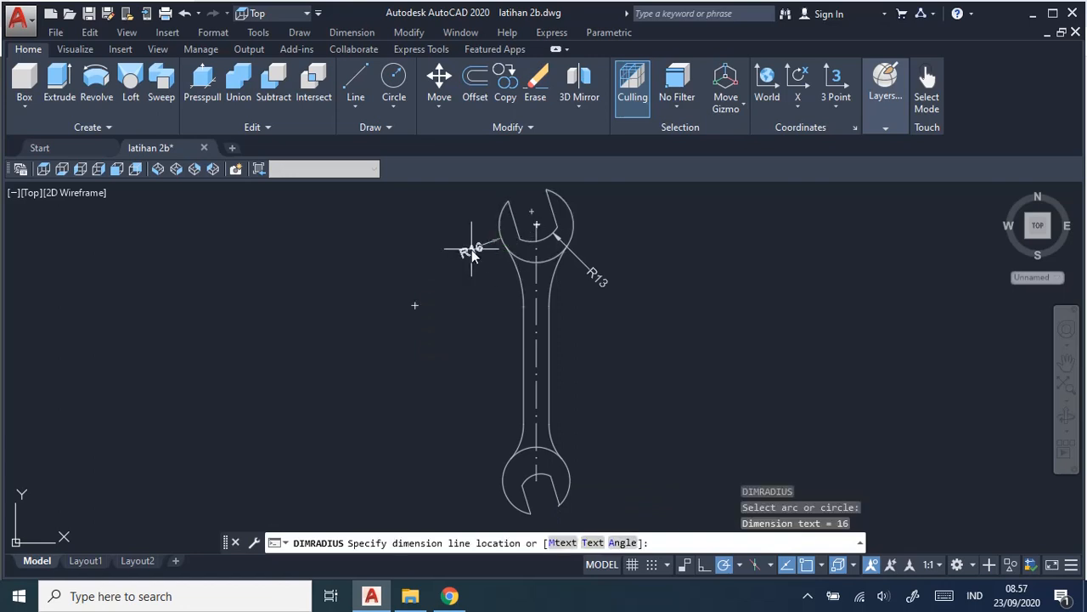
pyautogui.click(471, 249)
pyautogui.press('Return')
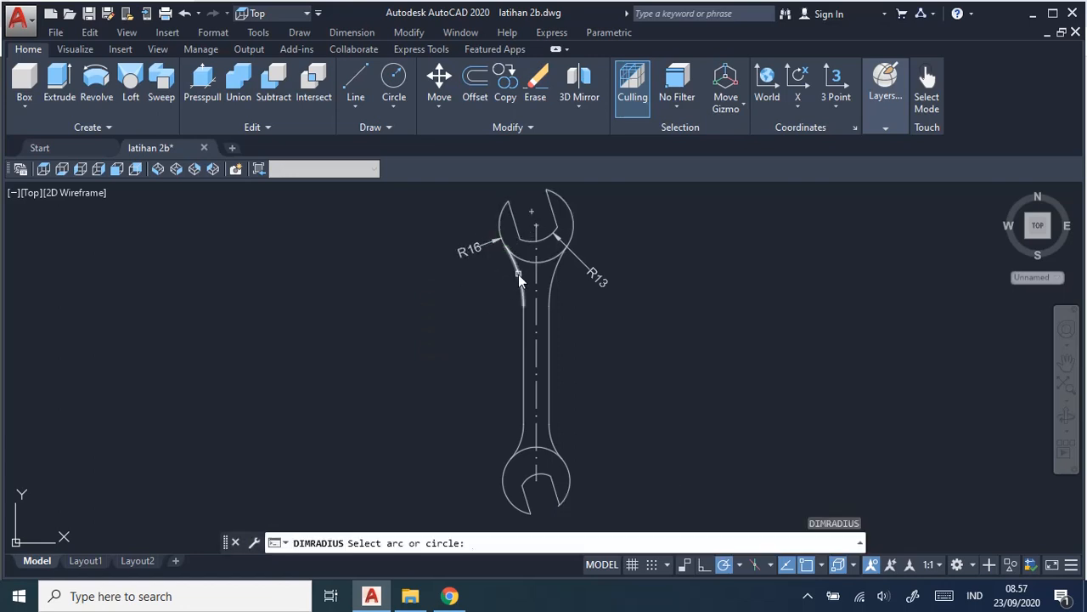
pyautogui.click(518, 274)
pyautogui.click(471, 288)
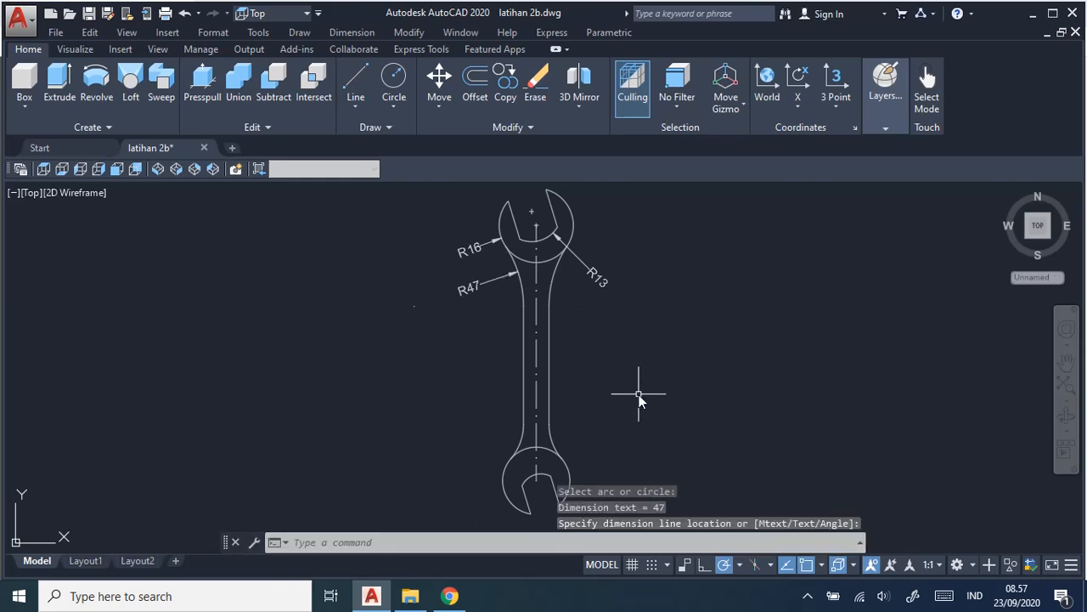
# Add a radius dimension to the fillet between the handle's right edge and the lower head.
pyautogui.moveTo(641, 389); pyautogui.dragTo(624, 384, button='middle')
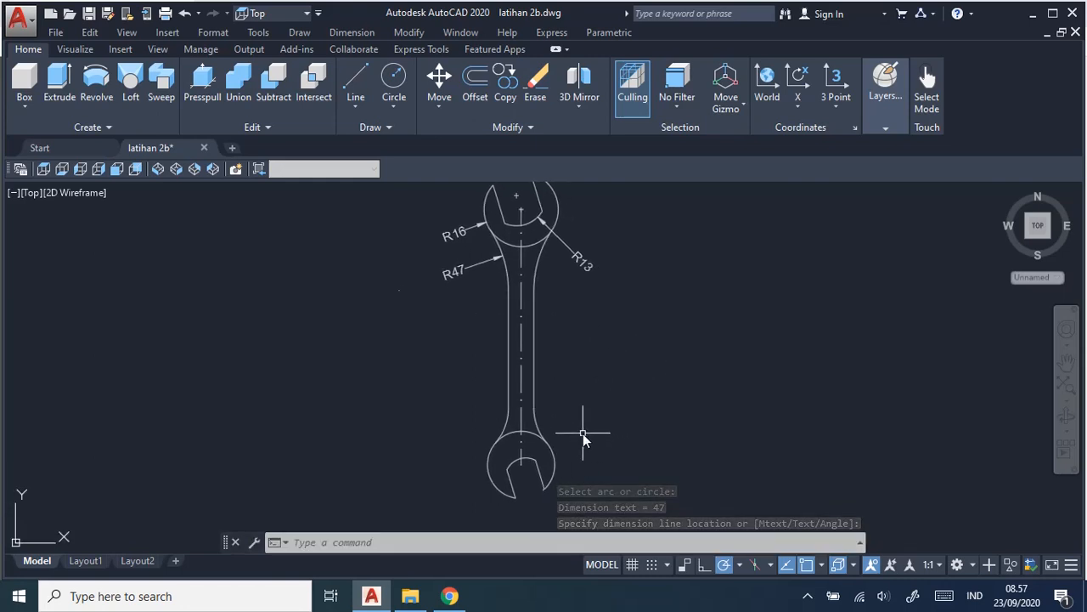
pyautogui.press('Return')
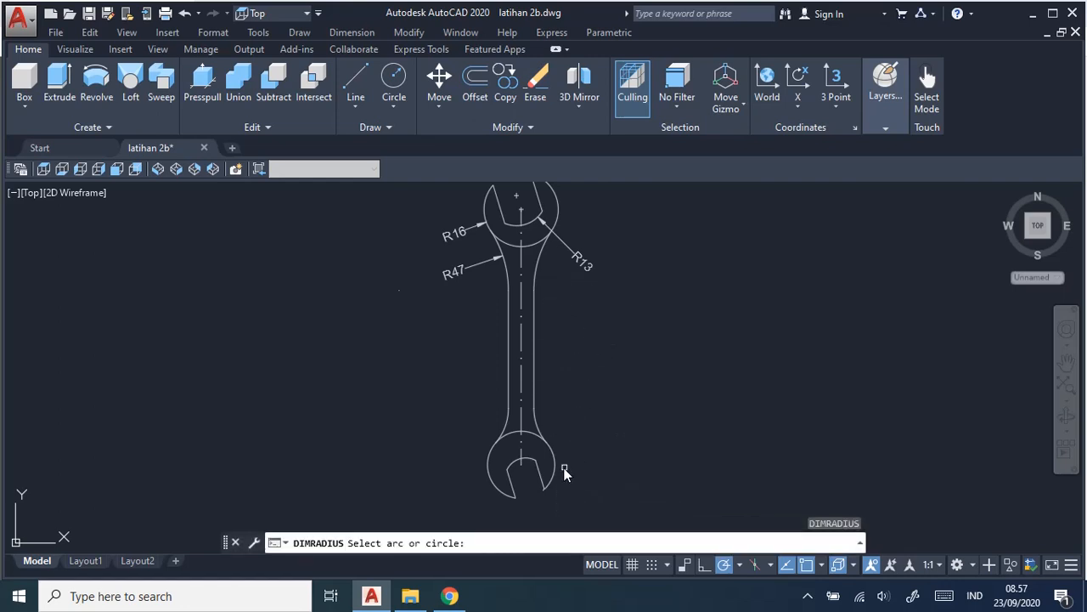
pyautogui.click(538, 437)
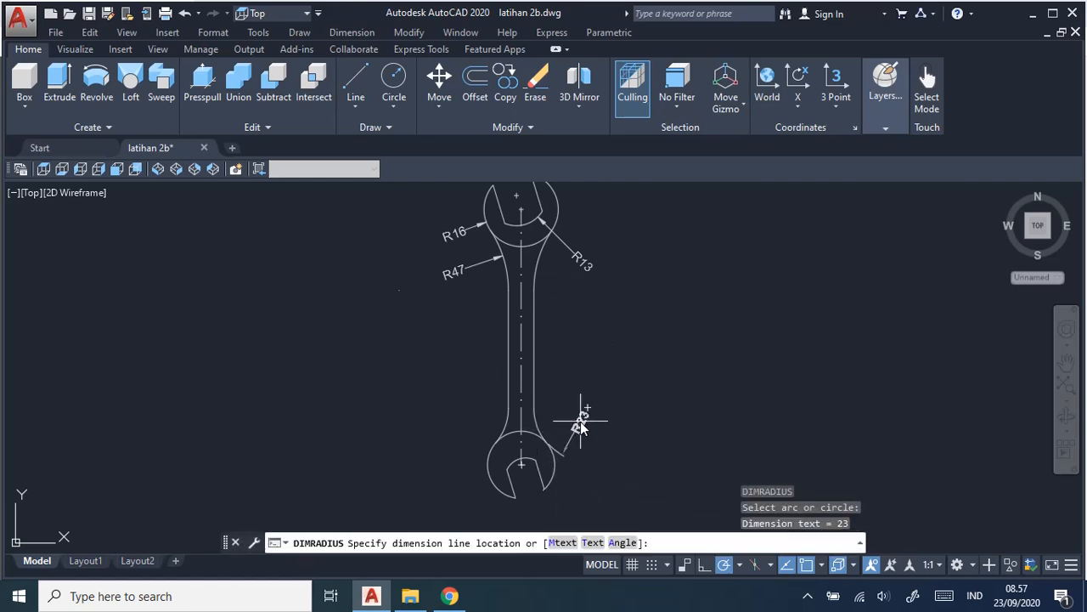
pyautogui.click(562, 417)
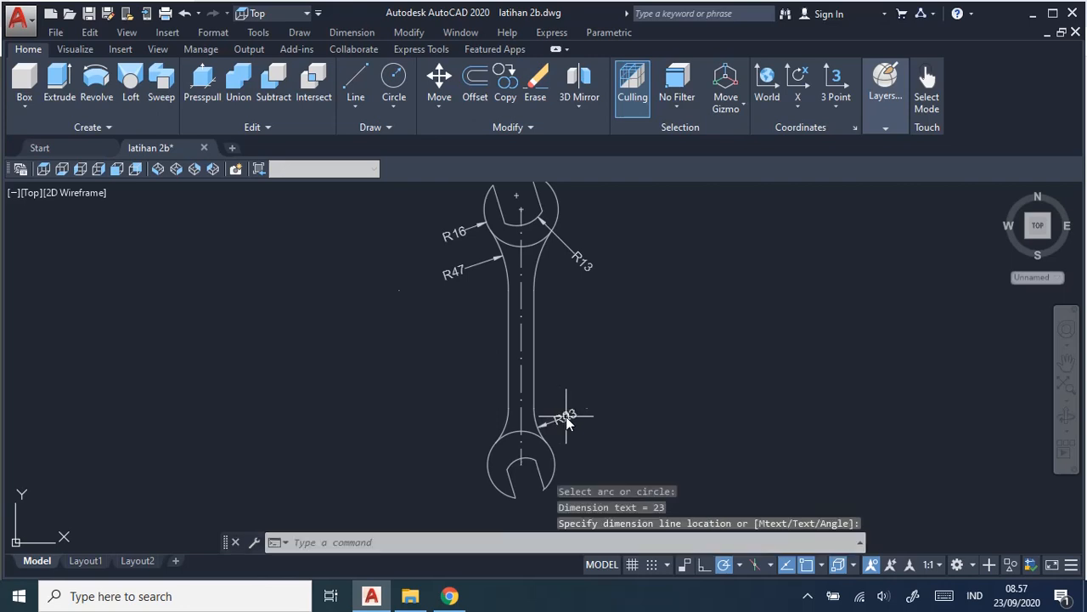
# Add a radius dimension to the lower head's outer arc, placed on its right side.
pyautogui.press('Return')
pyautogui.click(557, 464)
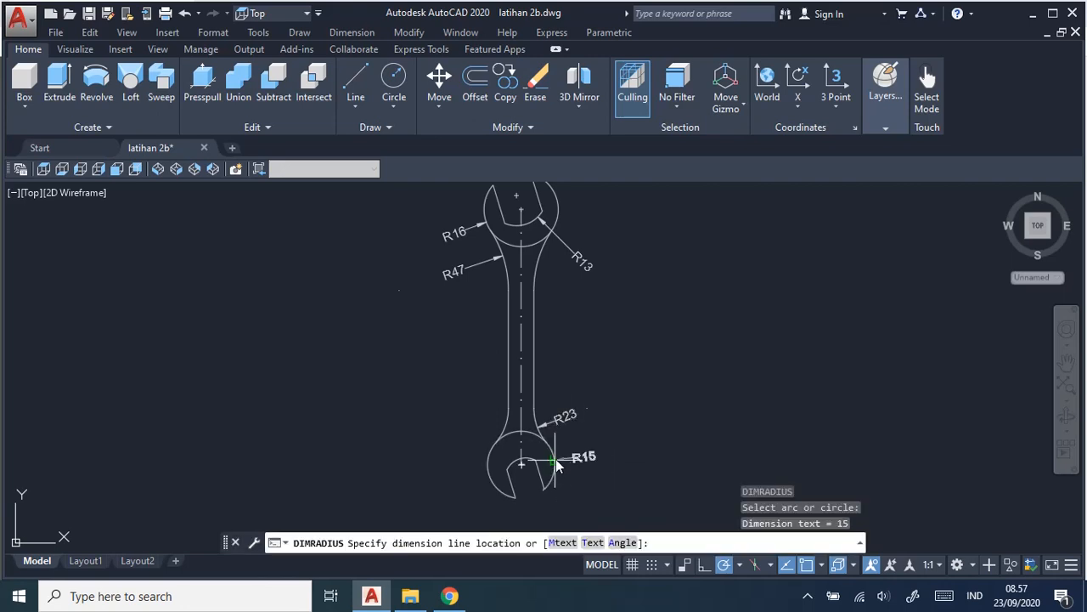
pyautogui.click(589, 455)
# Add a radius dimension to the arc inside the lower jaw, placed to the upper left of the head.
pyautogui.press('Return')
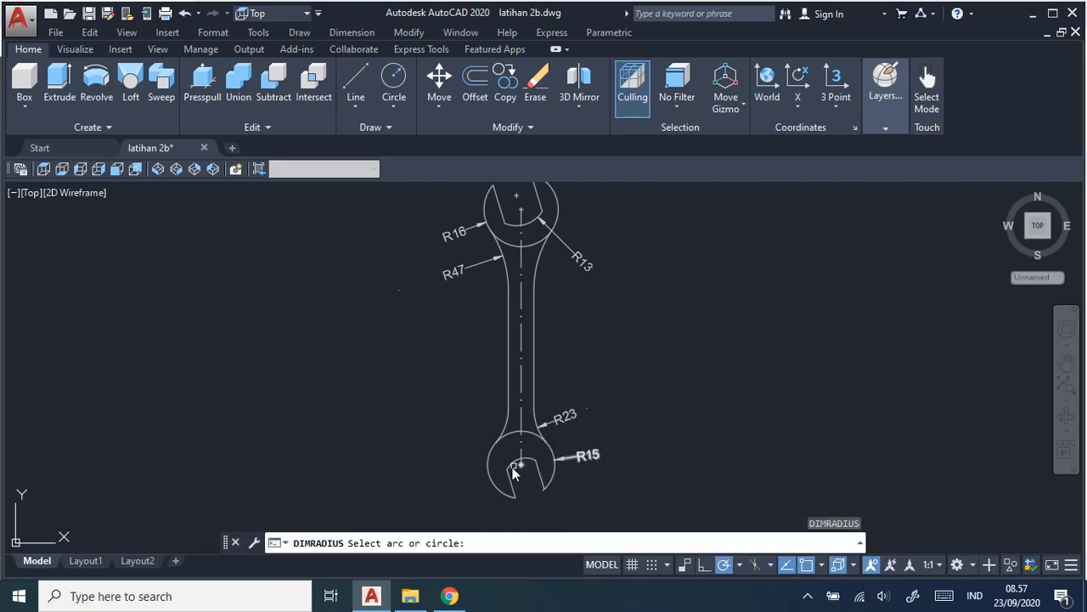
pyautogui.click(517, 463)
pyautogui.click(468, 433)
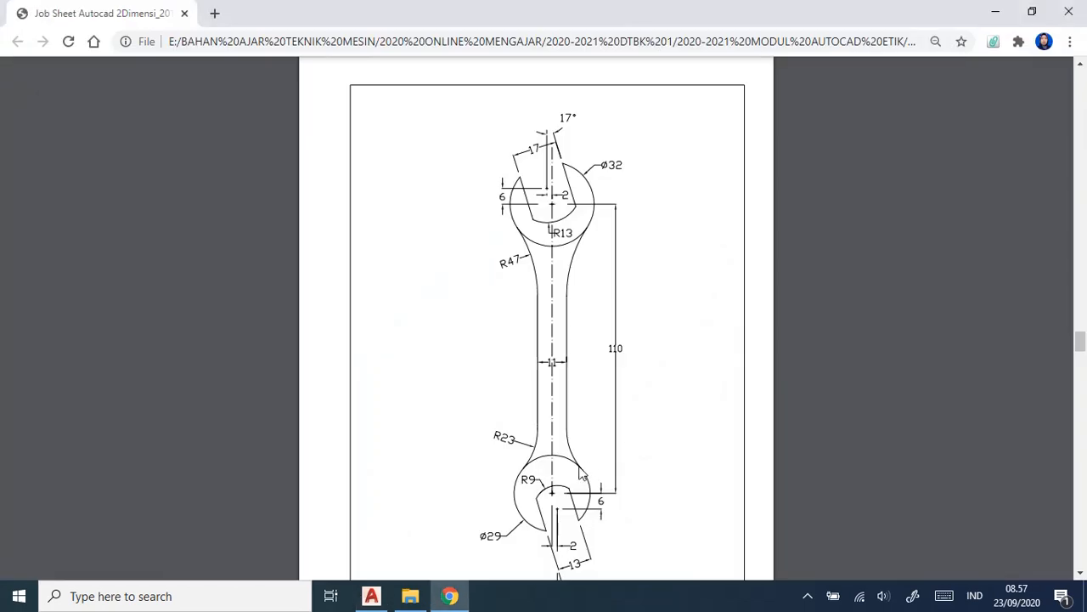
# Replace the radius dimension on the lower head's outer arc with a diameter dimension, as shown on the job sheet.
pyautogui.hotkey('alt', 'Tab')
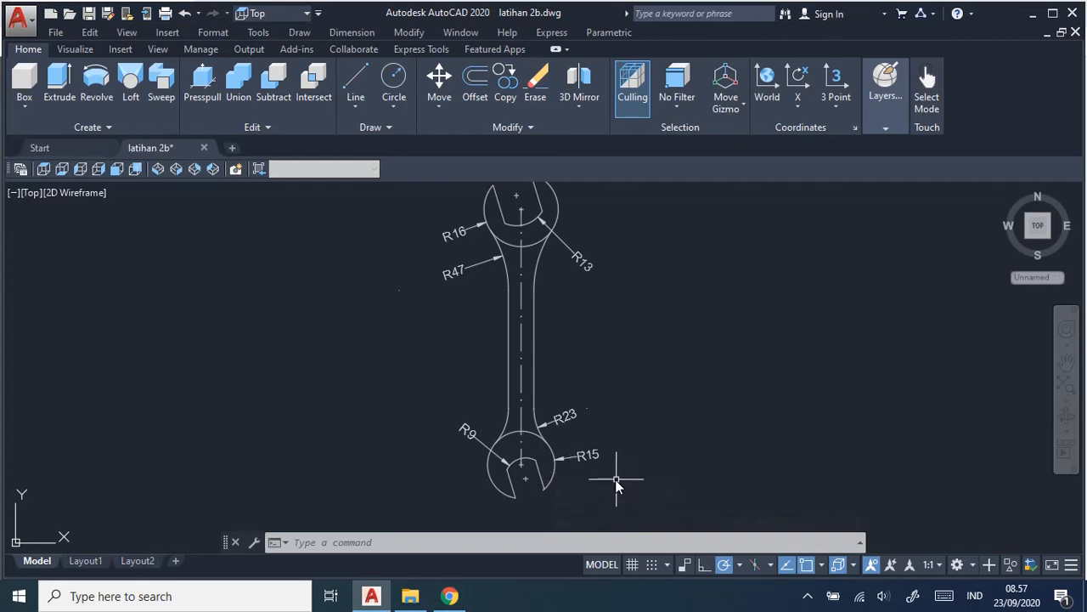
pyautogui.click(594, 465)
pyautogui.hotkey('alt', 'Tab')
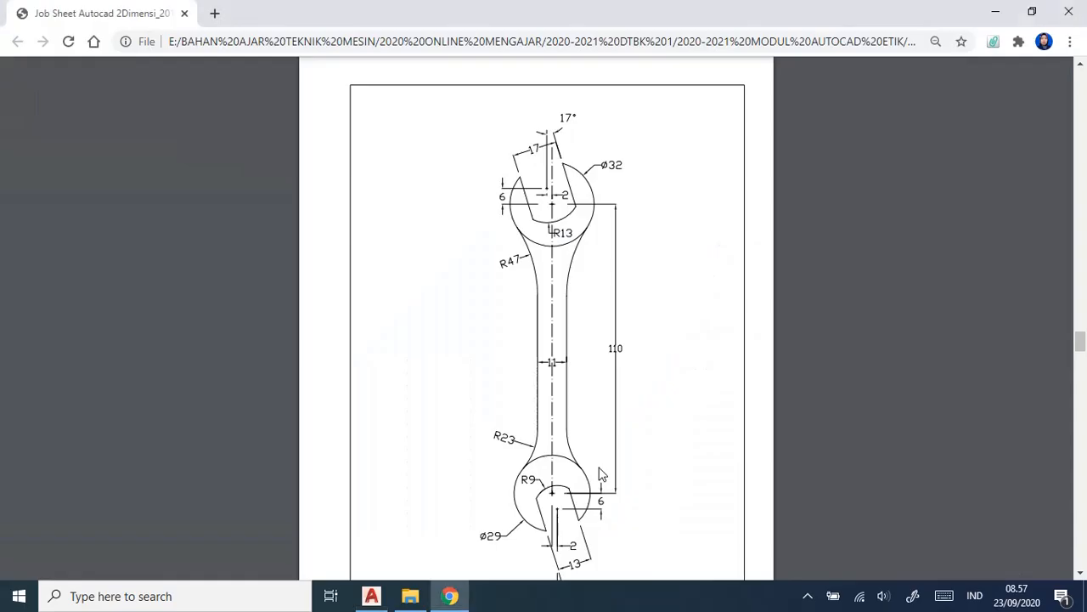
pyautogui.hotkey('alt', 'Tab')
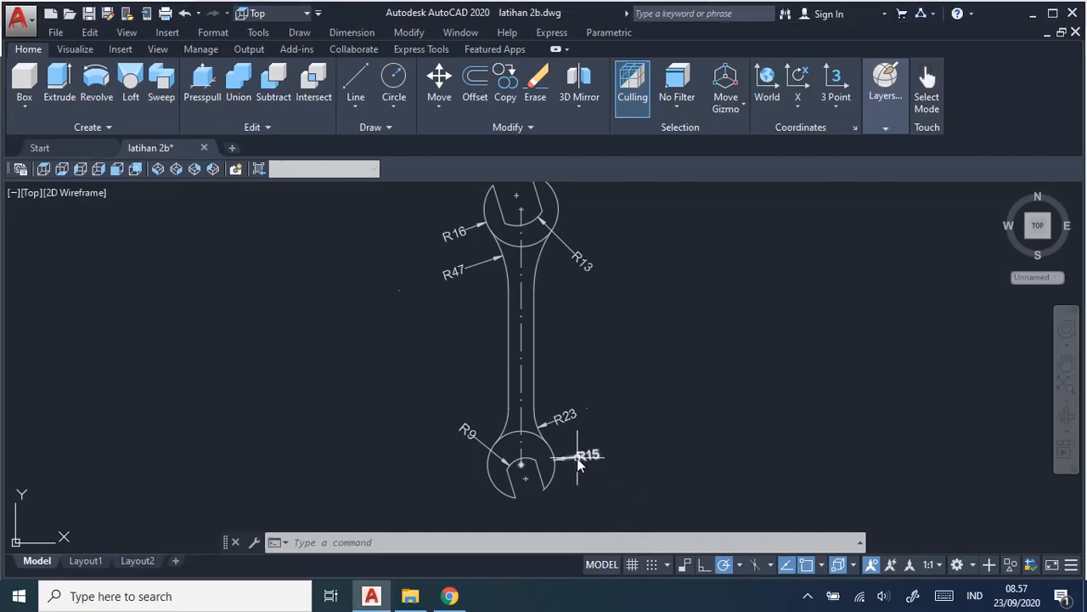
pyautogui.click(577, 458)
pyautogui.press('Delete')
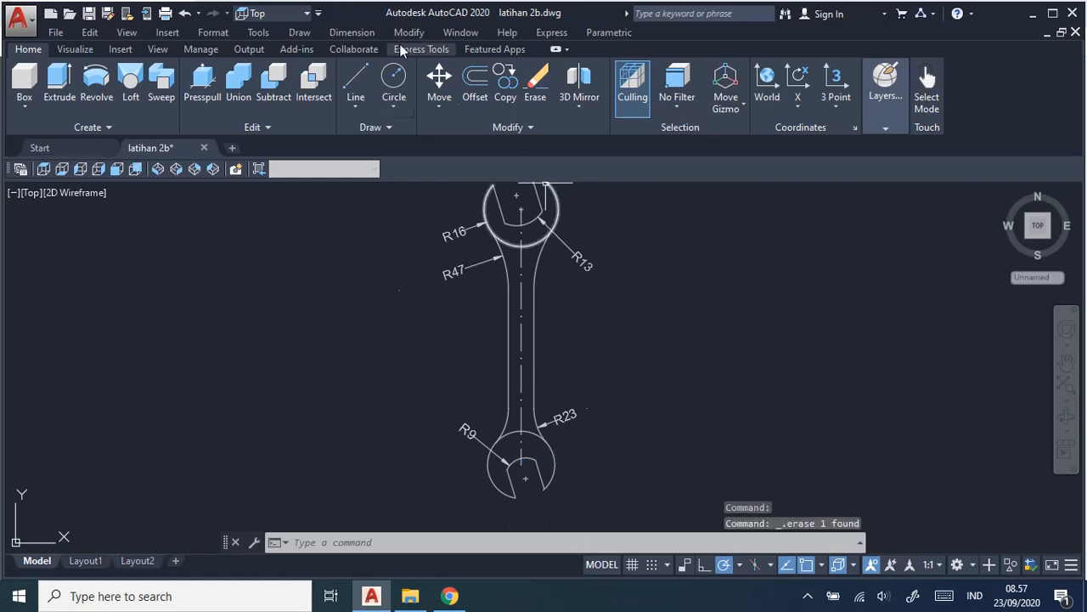
pyautogui.click(370, 34)
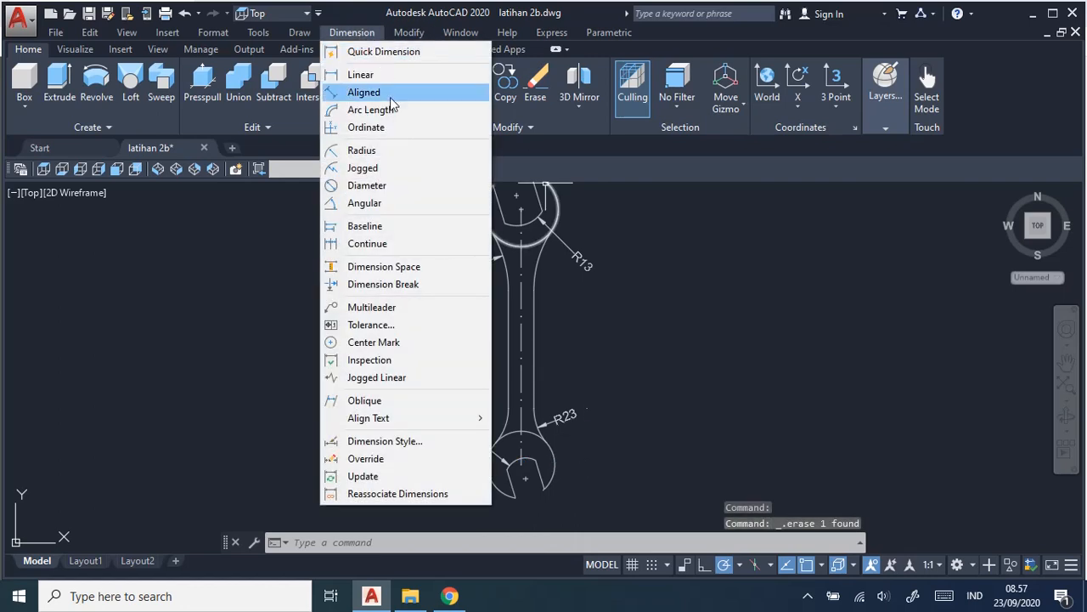
pyautogui.click(399, 187)
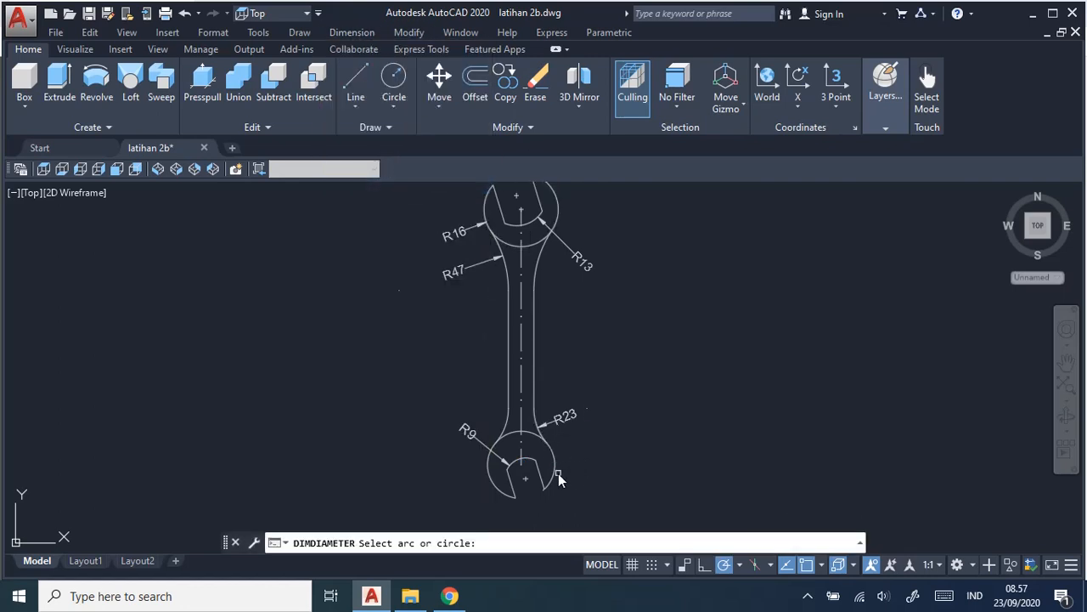
pyautogui.click(558, 473)
pyautogui.click(615, 450)
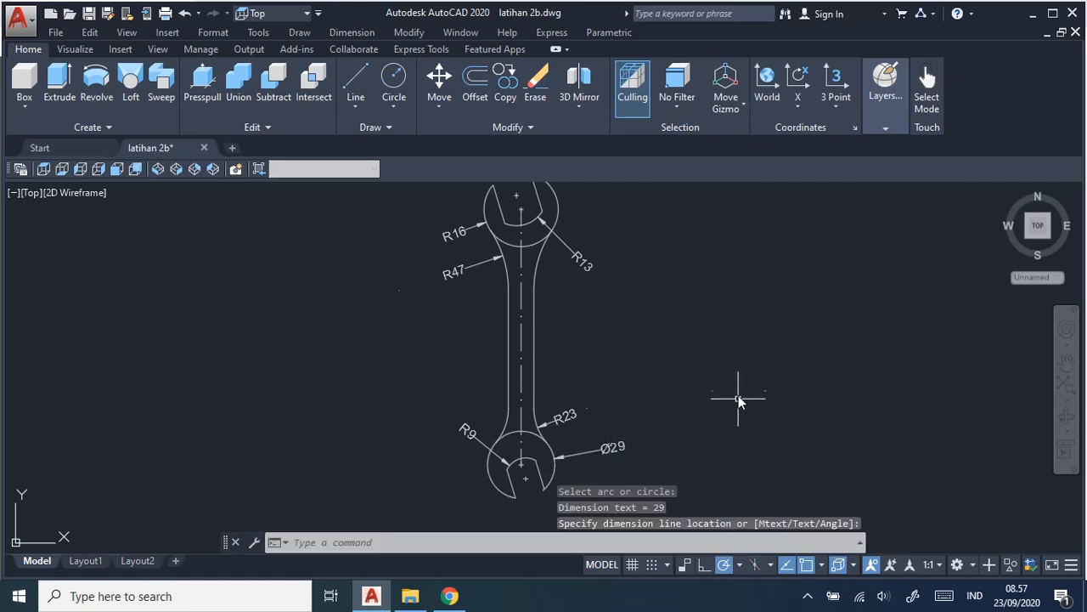
# Replace the radius dimension on the upper head's outer arc with a diameter dimension on its left side, following the job sheet.
pyautogui.hotkey('alt', 'Tab')
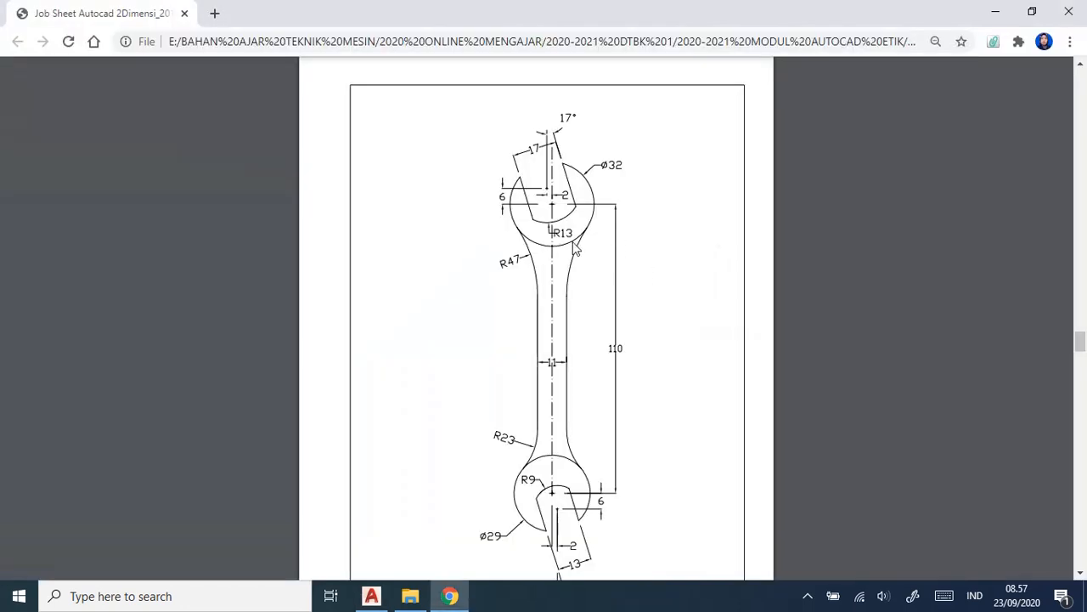
pyautogui.hotkey('alt', 'Tab')
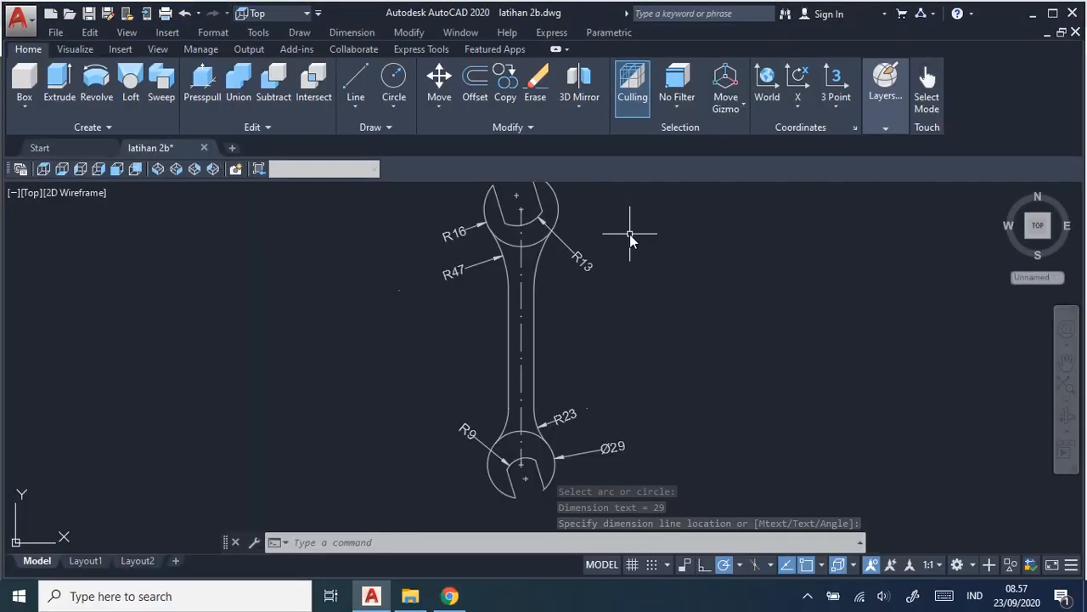
pyautogui.moveTo(668, 267); pyautogui.dragTo(668, 321, button='middle')
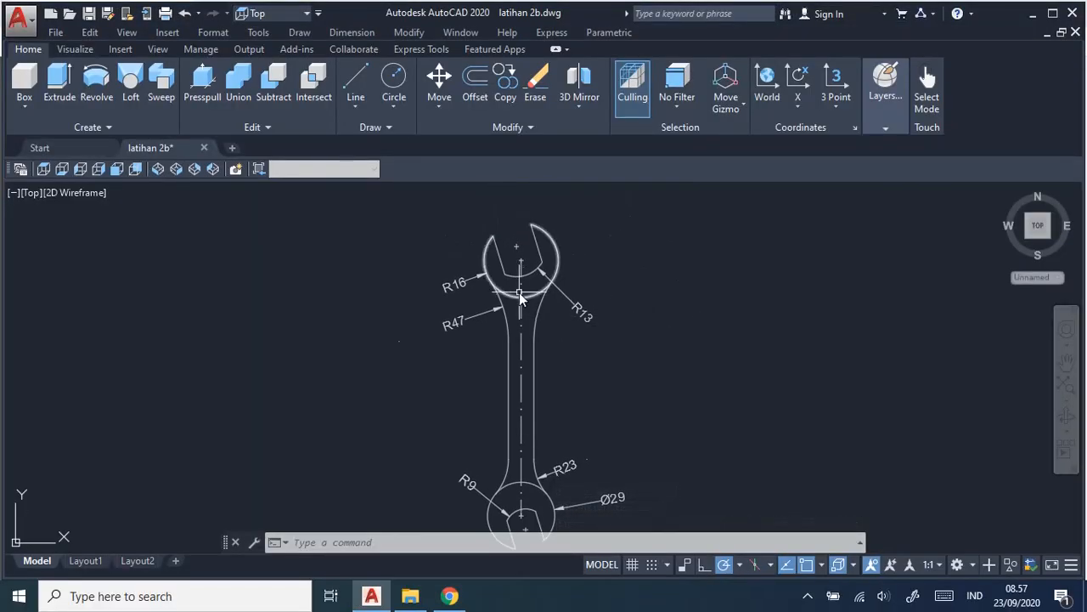
pyautogui.click(470, 281)
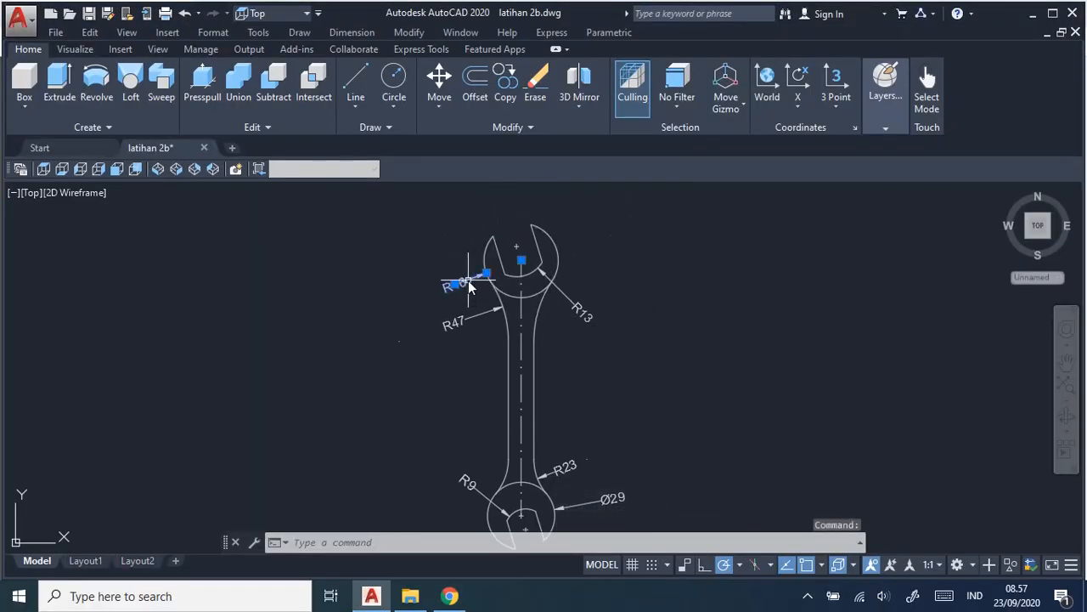
pyautogui.press('Delete')
pyautogui.click(352, 32)
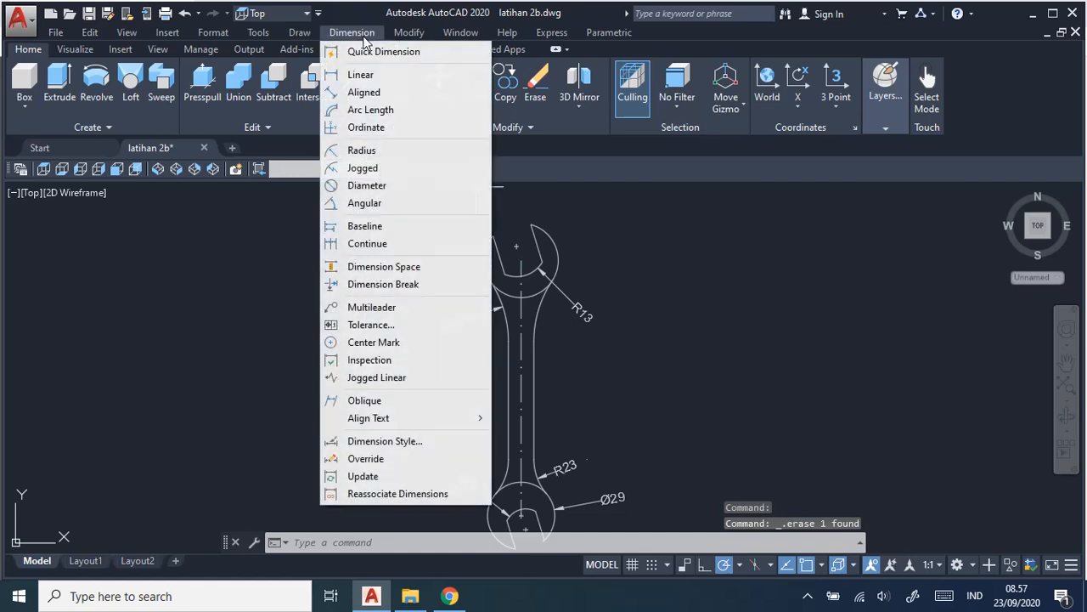
pyautogui.click(396, 183)
pyautogui.click(488, 254)
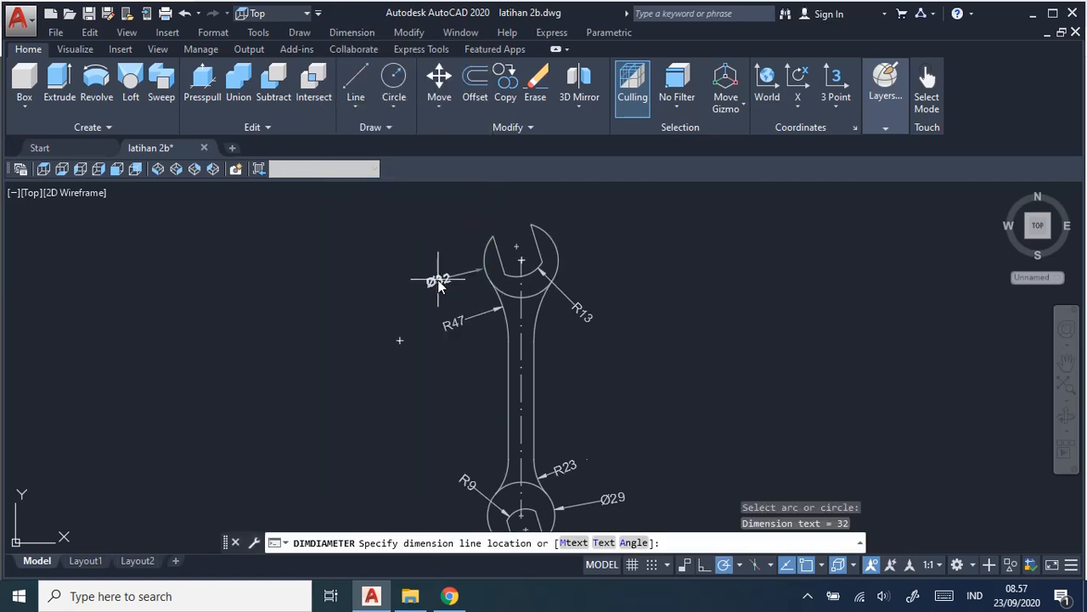
pyautogui.click(438, 285)
# Compare the wrench drawing's radius and diameter dimensions at both heads with those on the job sheet in the browser.
pyautogui.hotkey('alt', 'Tab')
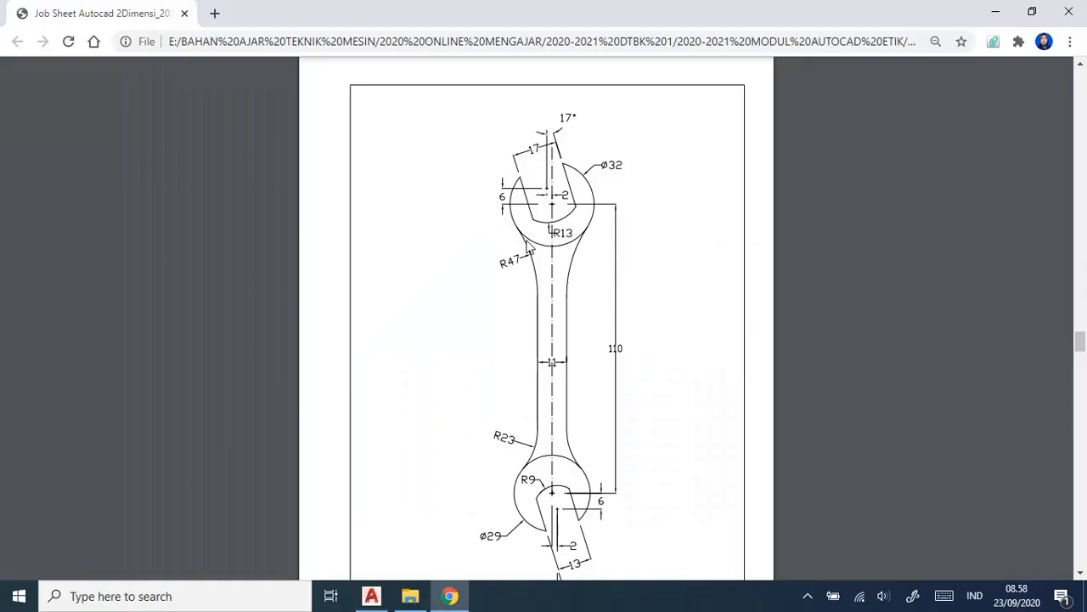
pyautogui.hotkey('alt', 'Tab')
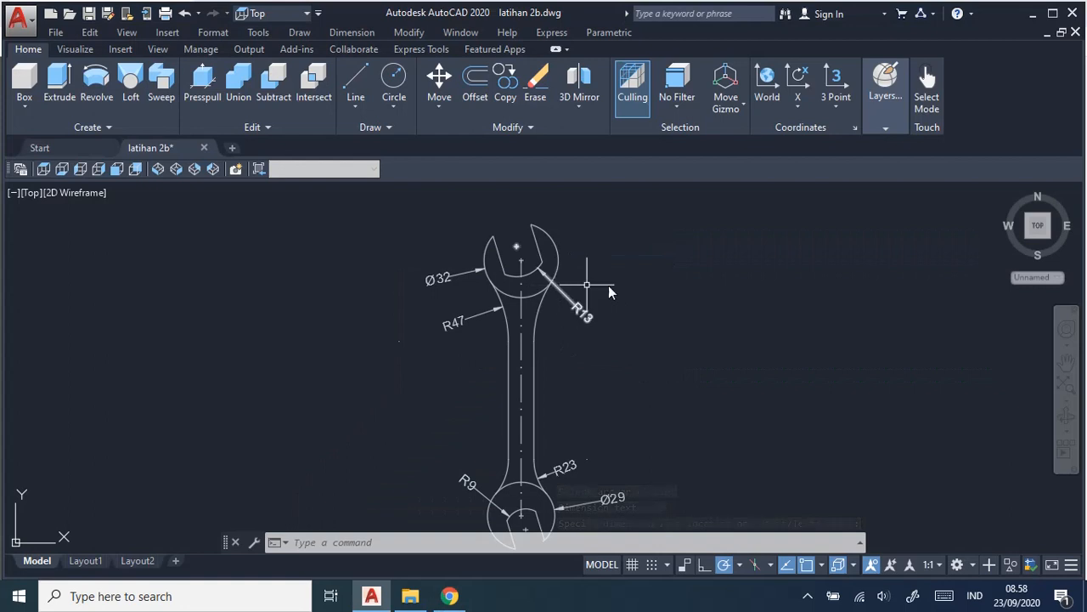
pyautogui.scroll(2, 645, 286)
pyautogui.scroll(2, 645, 287)
pyautogui.scroll(-2, 646, 288)
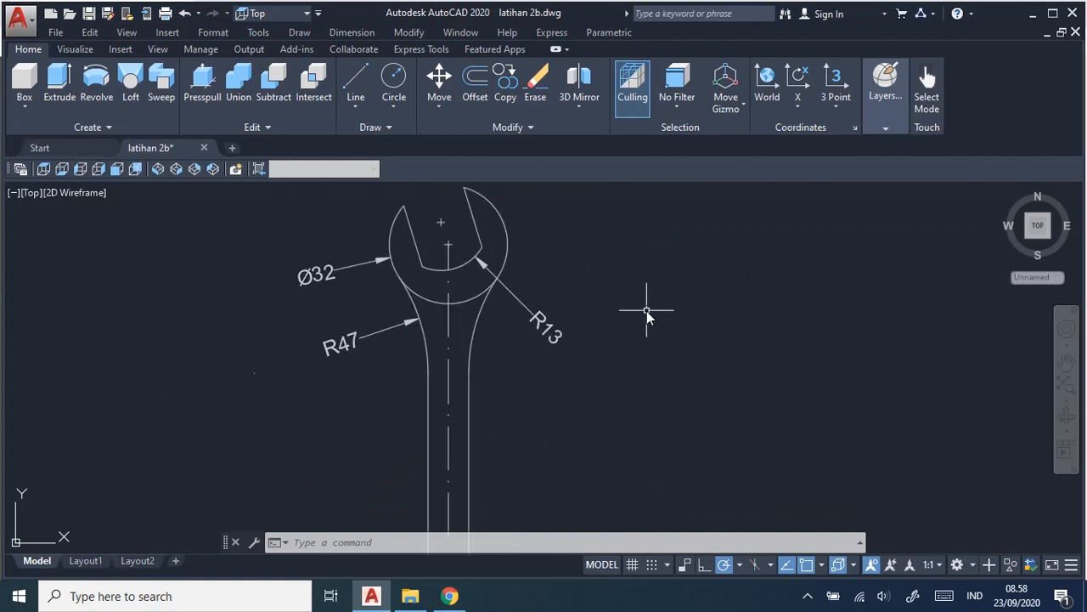
pyautogui.scroll(-2, 648, 311)
pyautogui.moveTo(638, 377); pyautogui.dragTo(628, 339, button='middle')
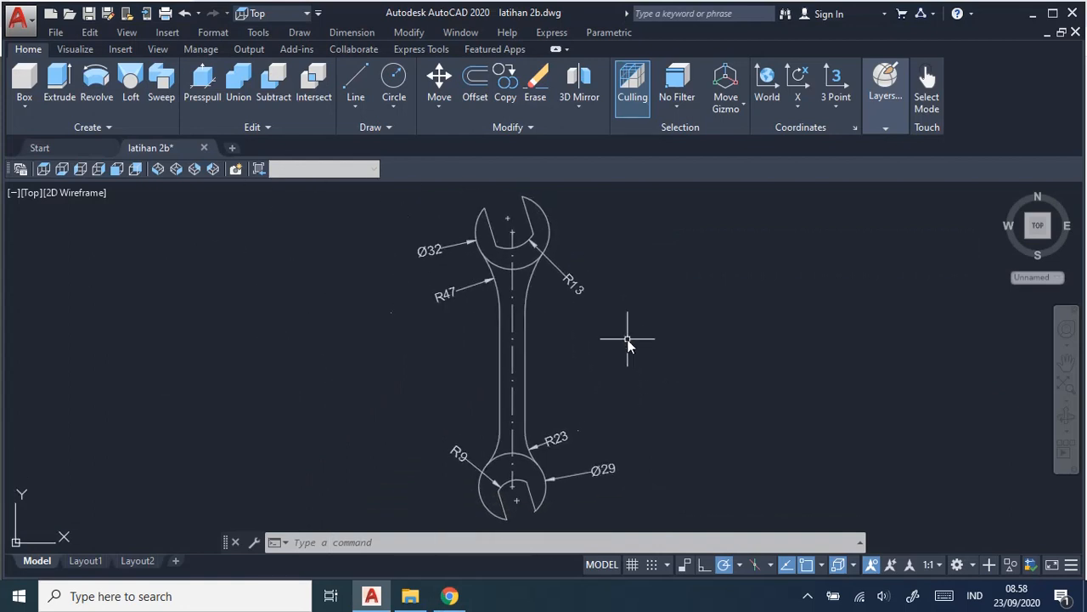
pyautogui.hotkey('alt', 'Tab')
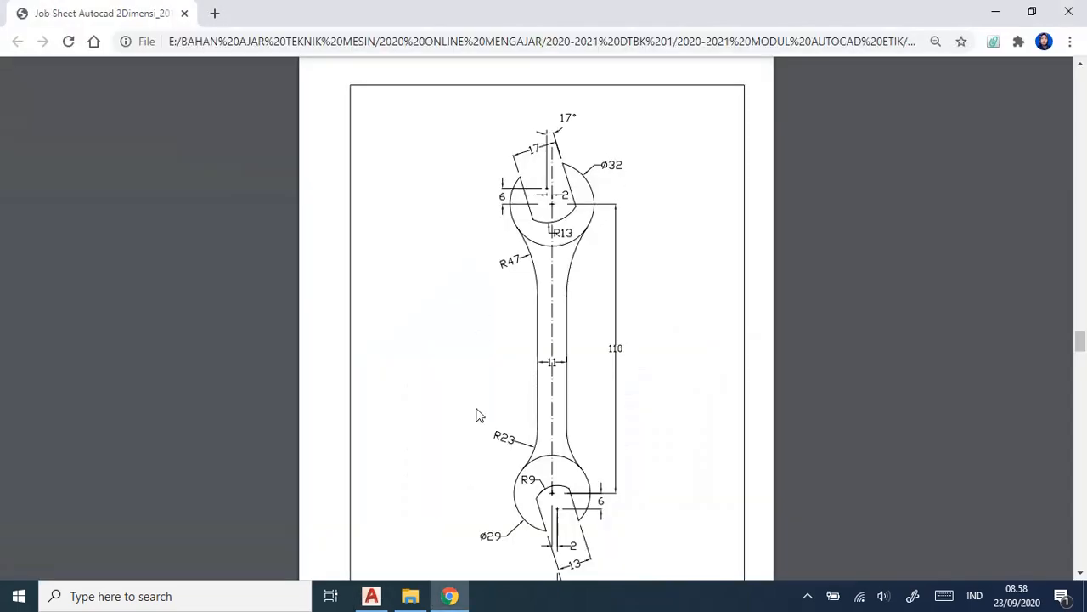
pyautogui.hotkey('alt', 'Tab')
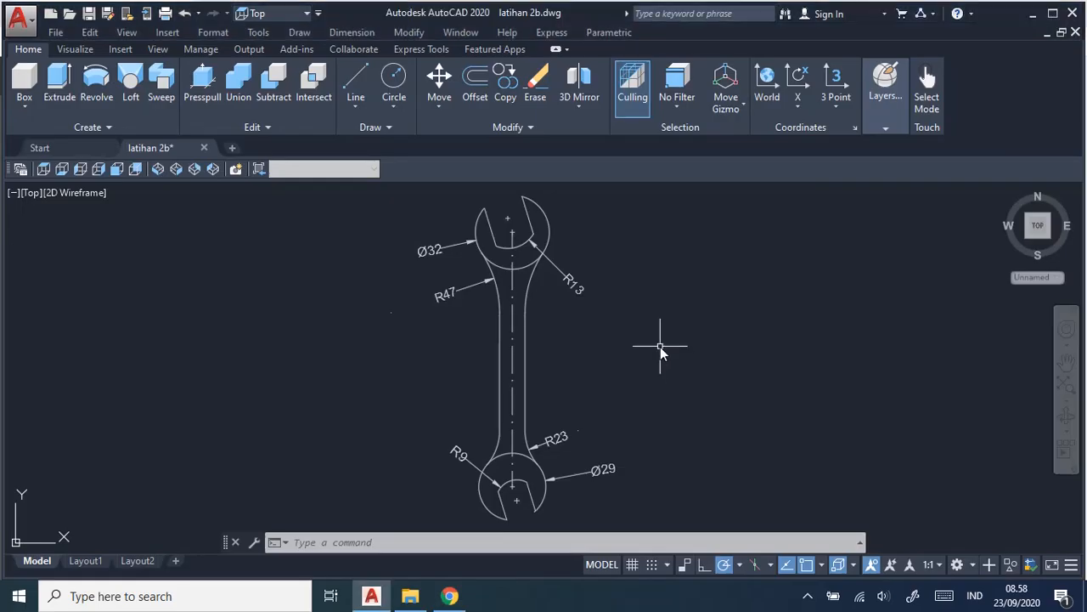